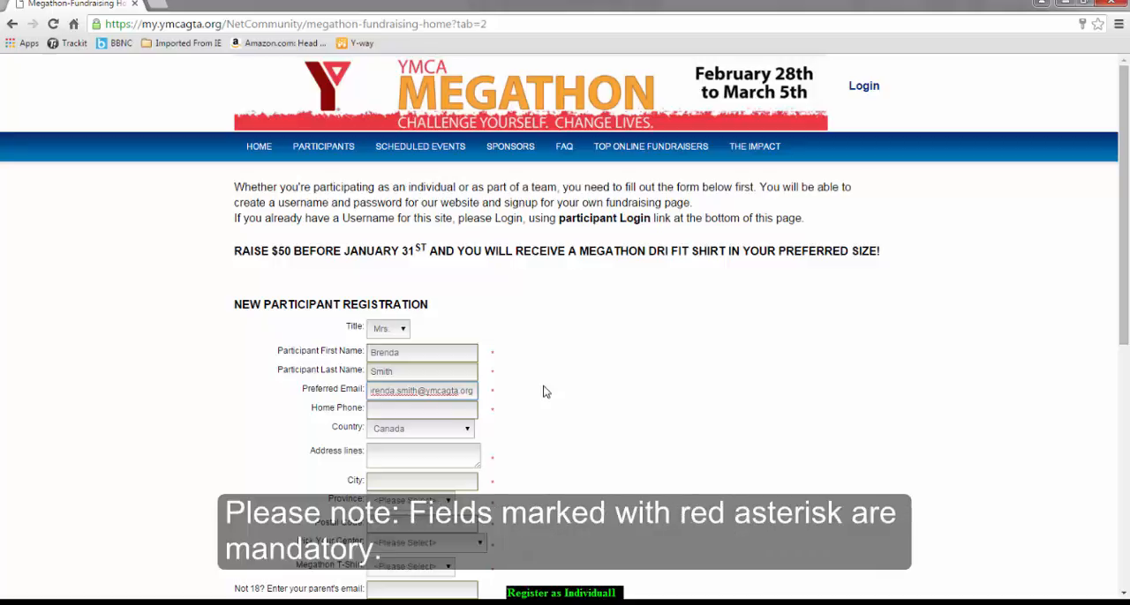
Enter the participant's home phone, address line, city and postal code in the registration form, with ON as the province
{"action": "left_click", "coordinate": [422, 410]}
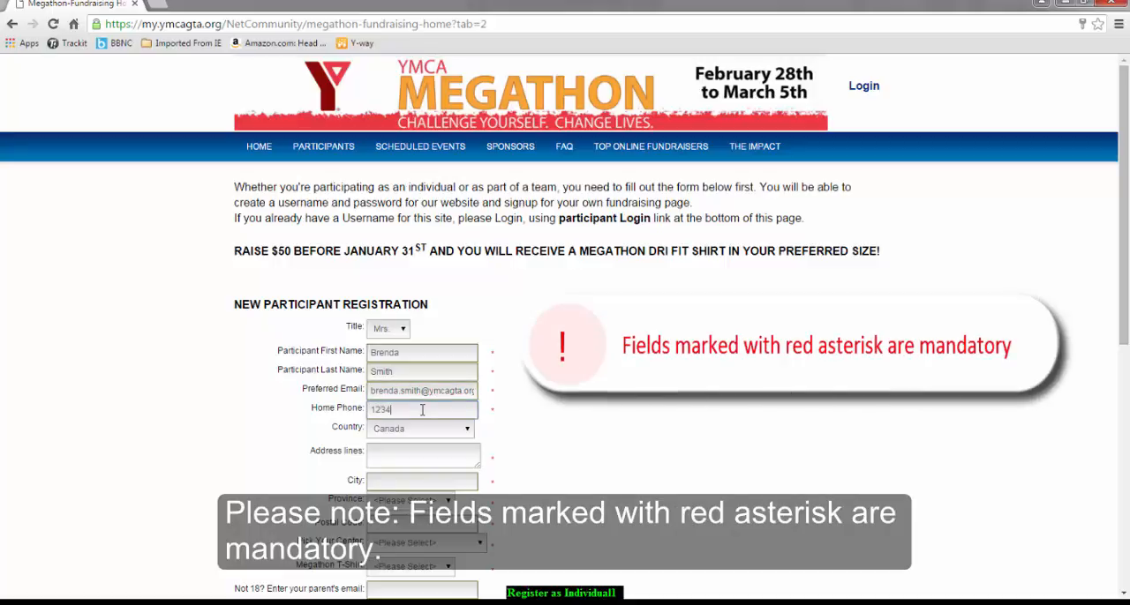
{"action": "type", "text": "123456789"}
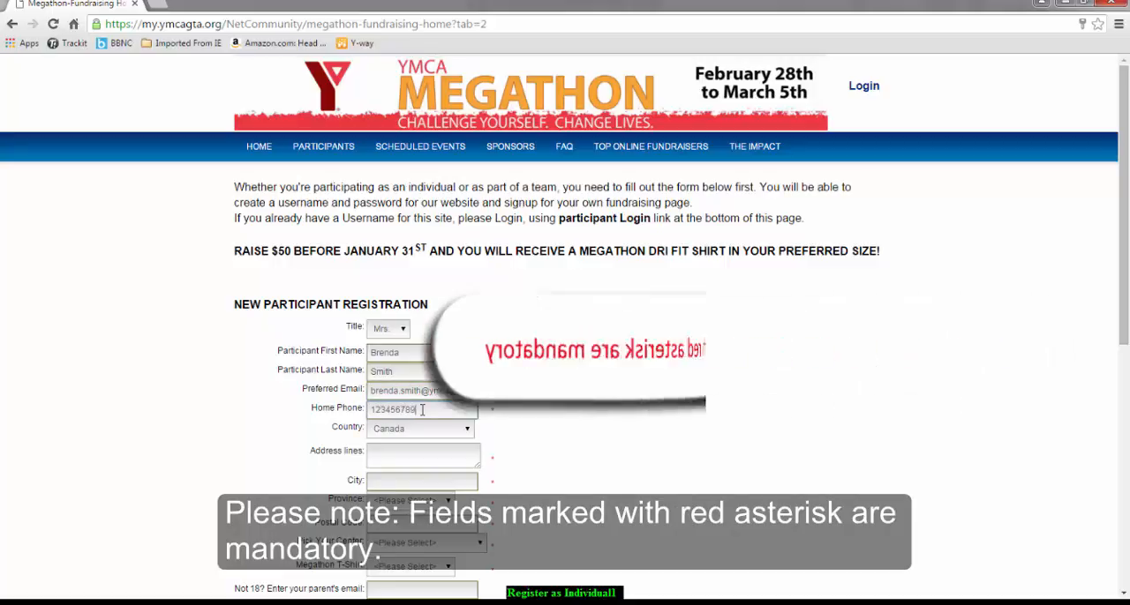
{"action": "key", "text": "Tab"}
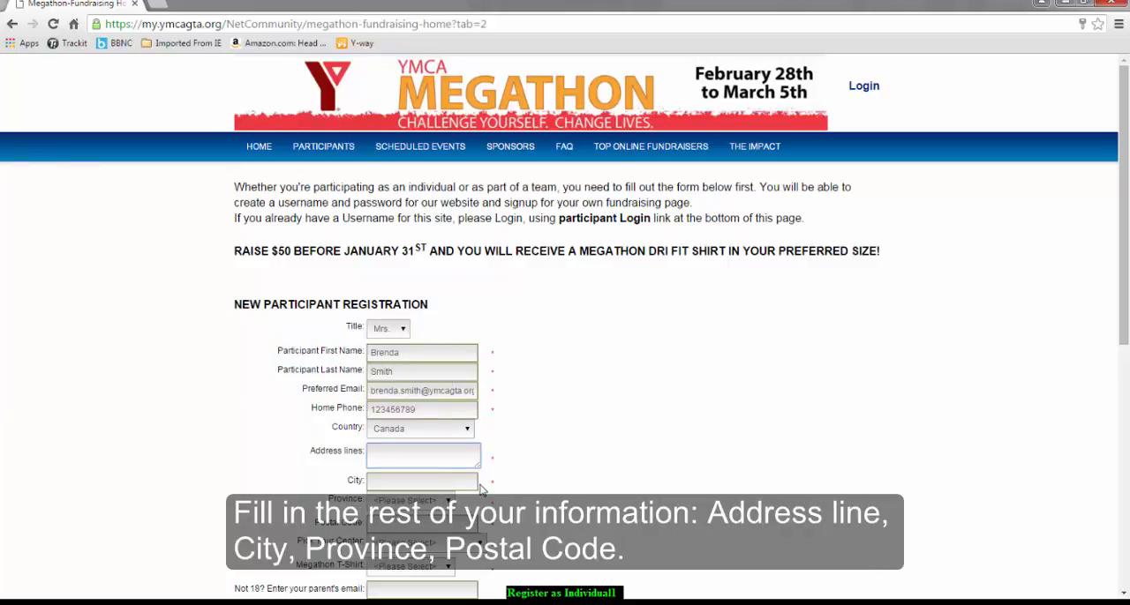
{"action": "type", "text": "Training123"}
{"action": "left_click", "coordinate": [451, 479]}
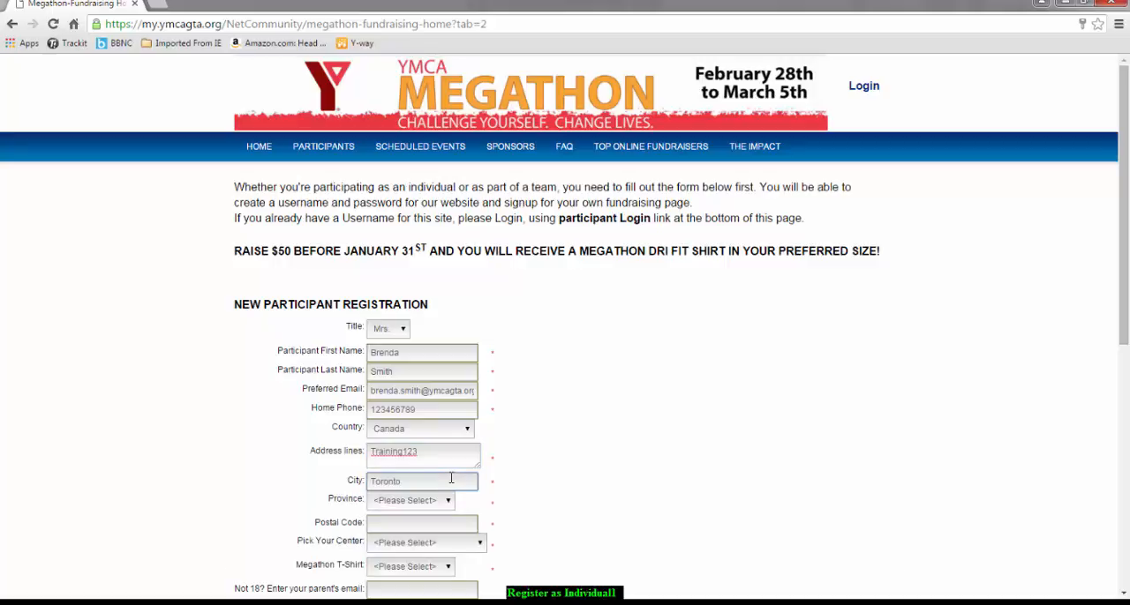
{"action": "left_click", "coordinate": [448, 501]}
{"action": "left_click", "coordinate": [409, 291]}
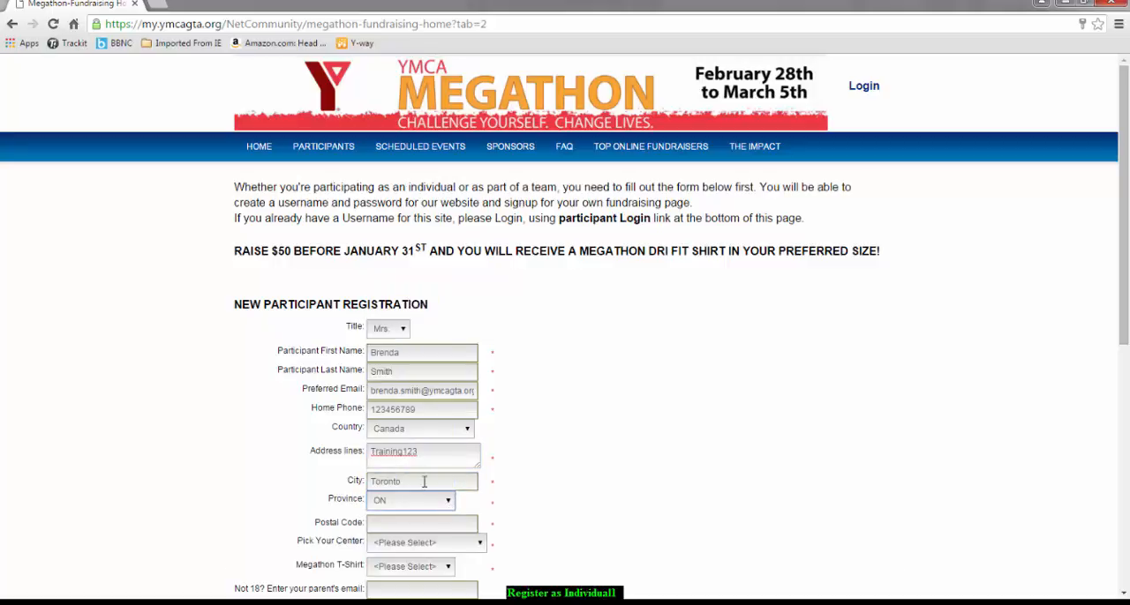
{"action": "left_click", "coordinate": [411, 527]}
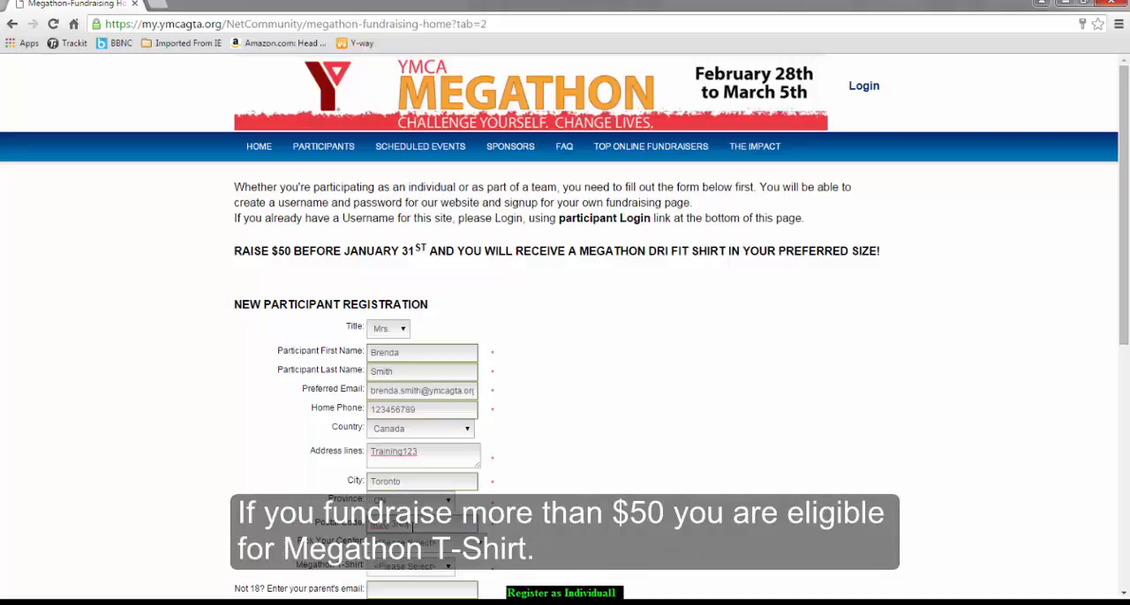
Choose Markham Y as the center and S as the Megathon T-shirt size
{"action": "left_click", "coordinate": [477, 543]}
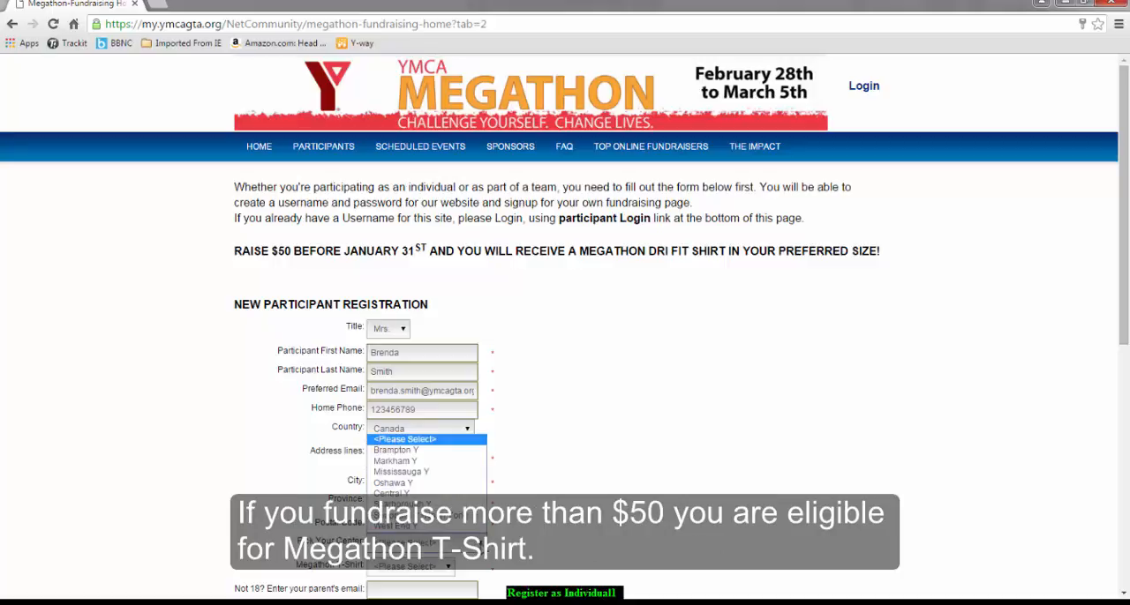
{"action": "left_click", "coordinate": [408, 462]}
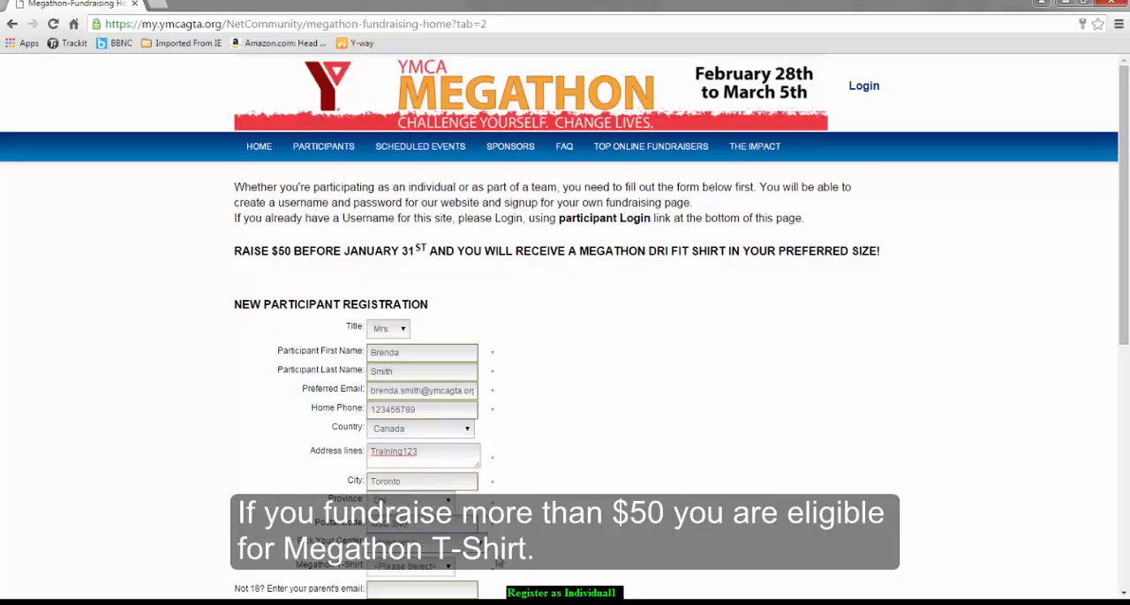
{"action": "left_click", "coordinate": [448, 568]}
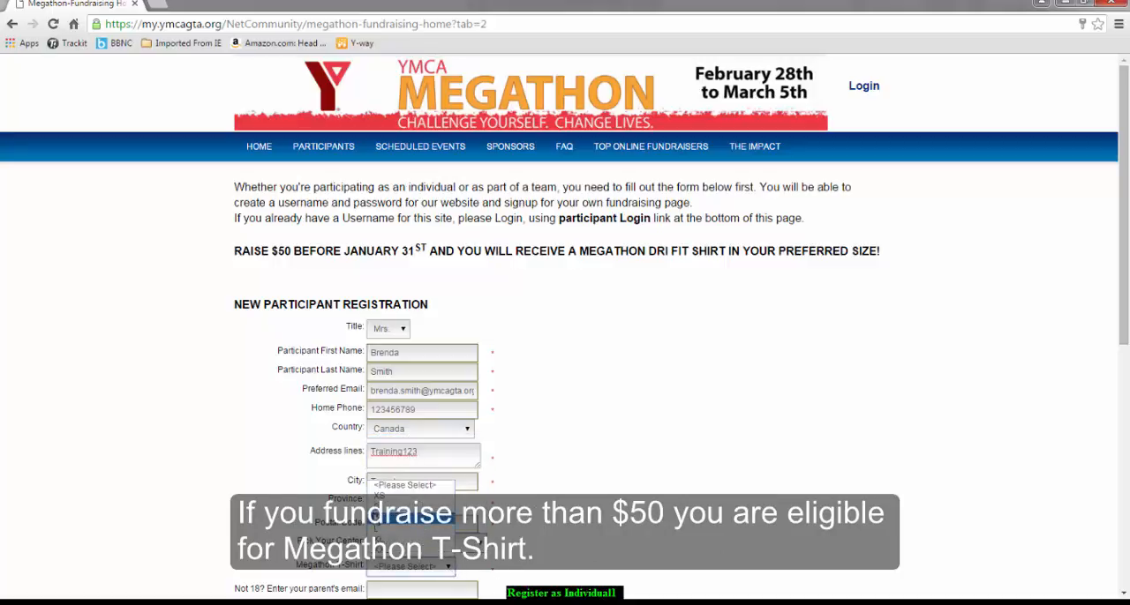
{"action": "left_click", "coordinate": [380, 507]}
Enter the account username and password under Account Information, and repeat the password in the confirmation field
{"action": "left_click_drag", "start_coordinate": [1123, 342], "coordinate": [1124, 402]}
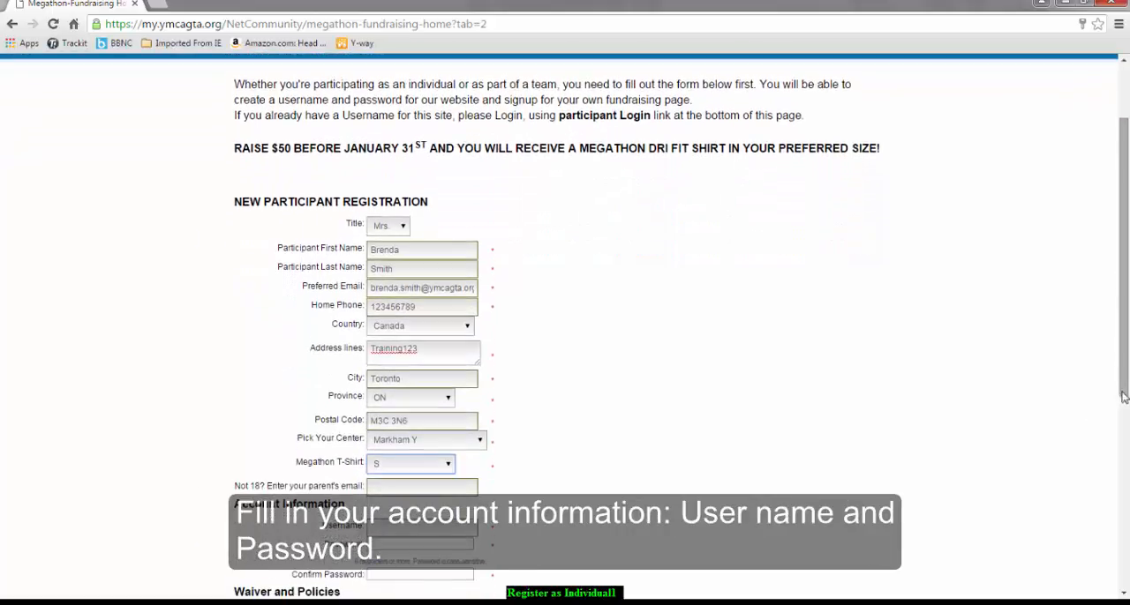
{"action": "left_click", "coordinate": [380, 531]}
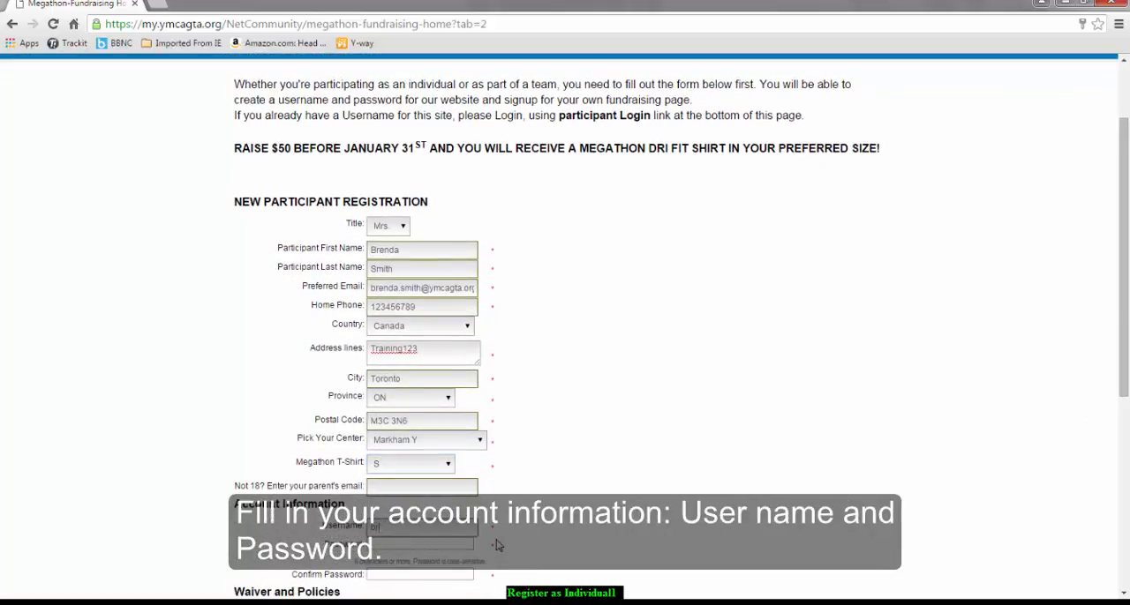
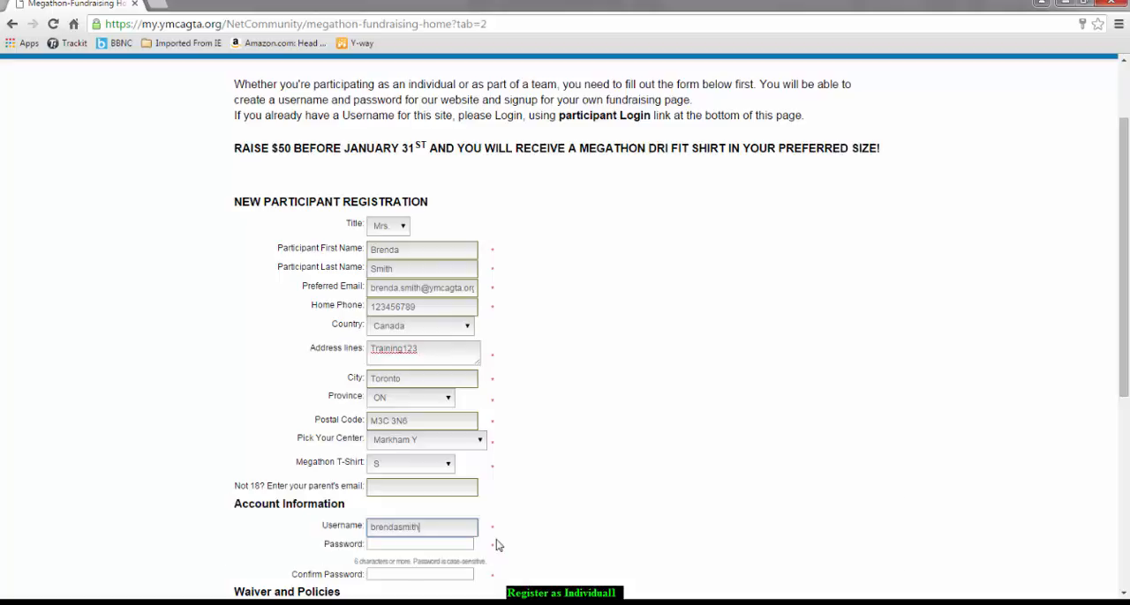
{"action": "key", "text": "Tab"}
{"action": "type", "text": "T"}
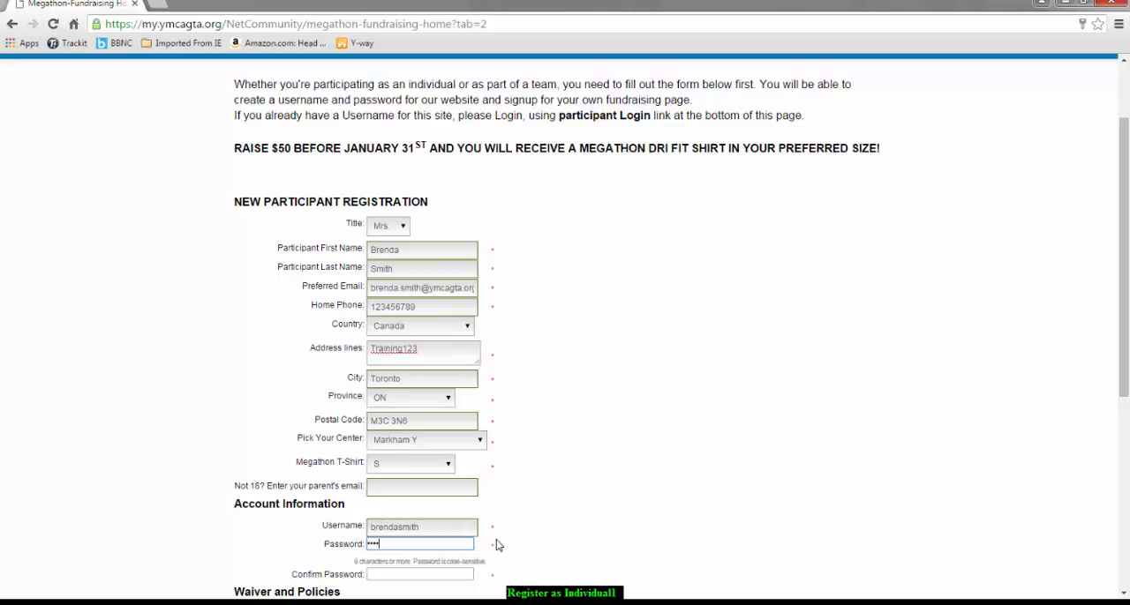
{"action": "left_click", "coordinate": [421, 574]}
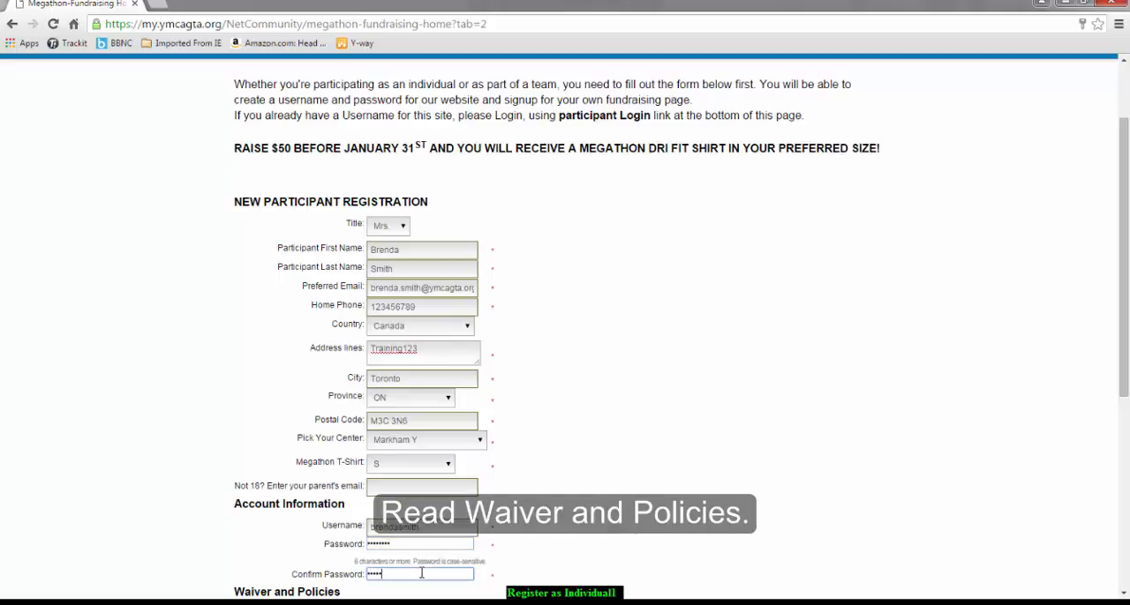
Review the Waiver and Policies text, agree to it and continue to the next registration page
{"action": "scroll", "coordinate": [422, 548], "scroll_direction": "down", "scroll_amount": 3}
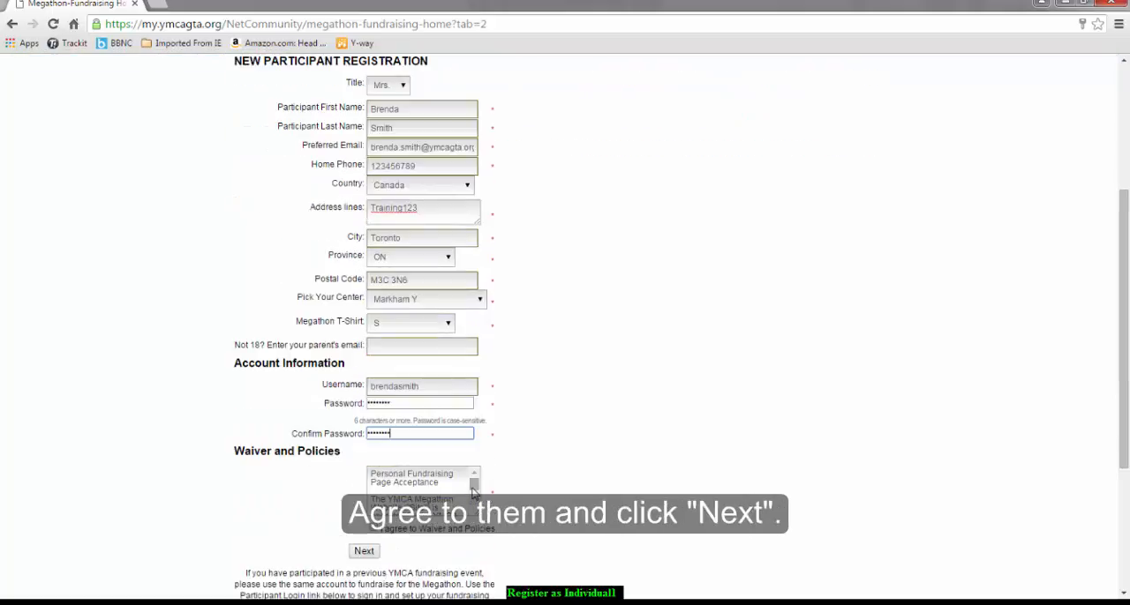
{"action": "left_click_drag", "start_coordinate": [474, 484], "coordinate": [475, 506]}
{"action": "left_click", "coordinate": [378, 530]}
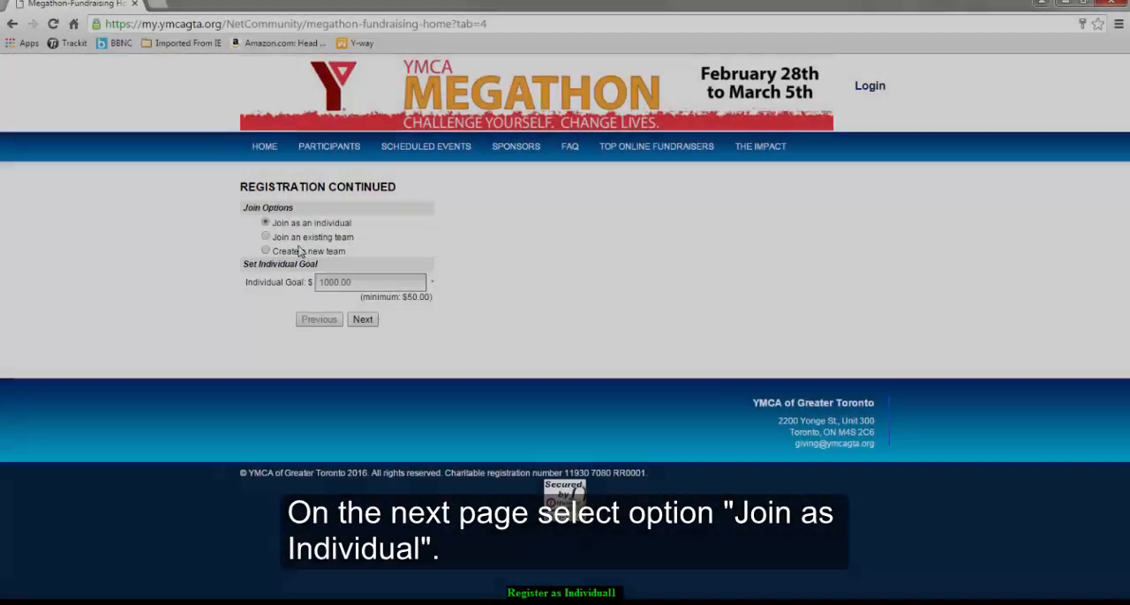
Join as an individual, set the individual goal to $50 and proceed with the registration
{"action": "left_click", "coordinate": [265, 224]}
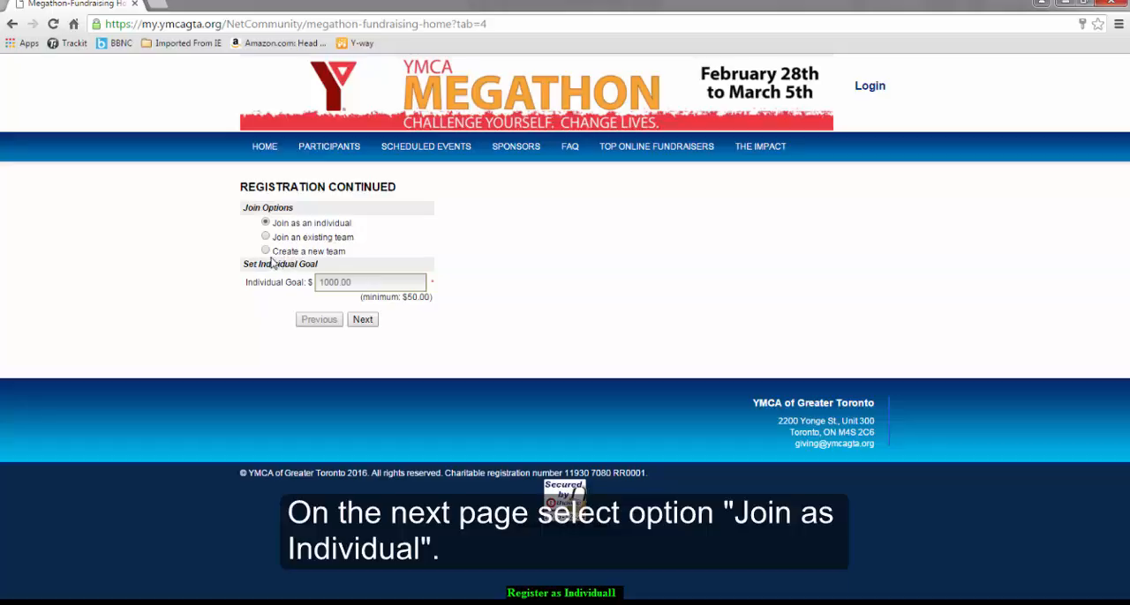
{"action": "double_click", "coordinate": [356, 281]}
{"action": "key", "text": "BackSpace"}
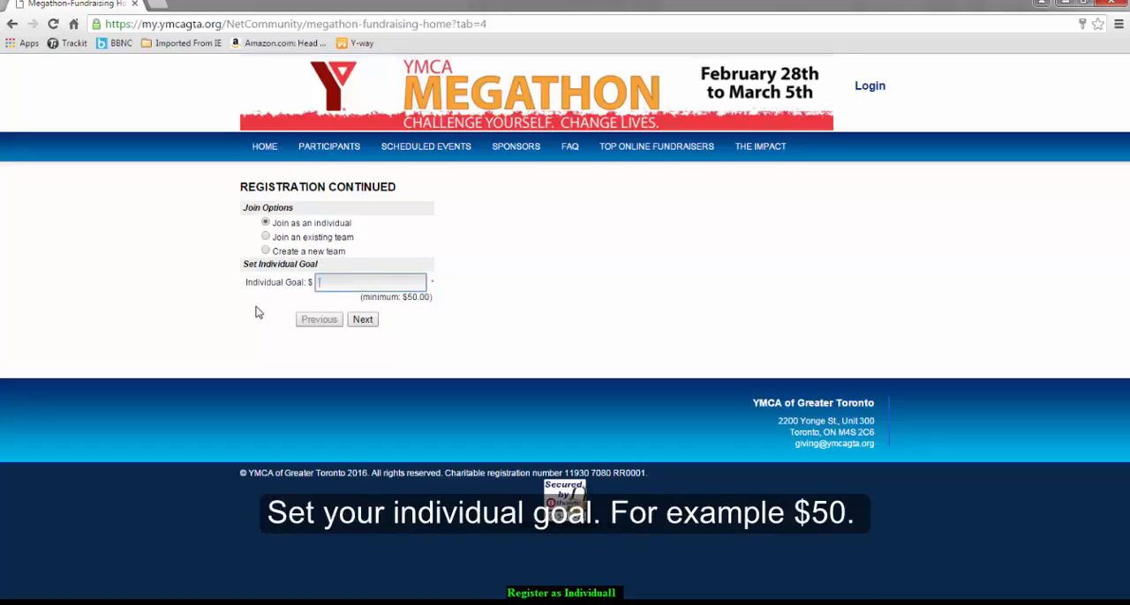
{"action": "type", "text": "50"}
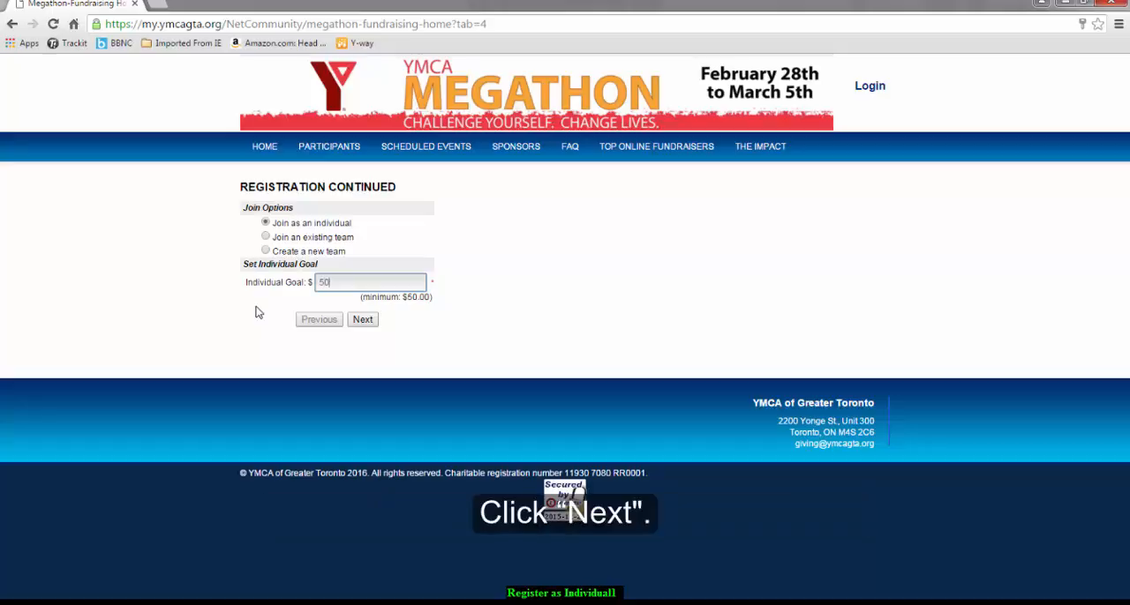
{"action": "left_click", "coordinate": [361, 321]}
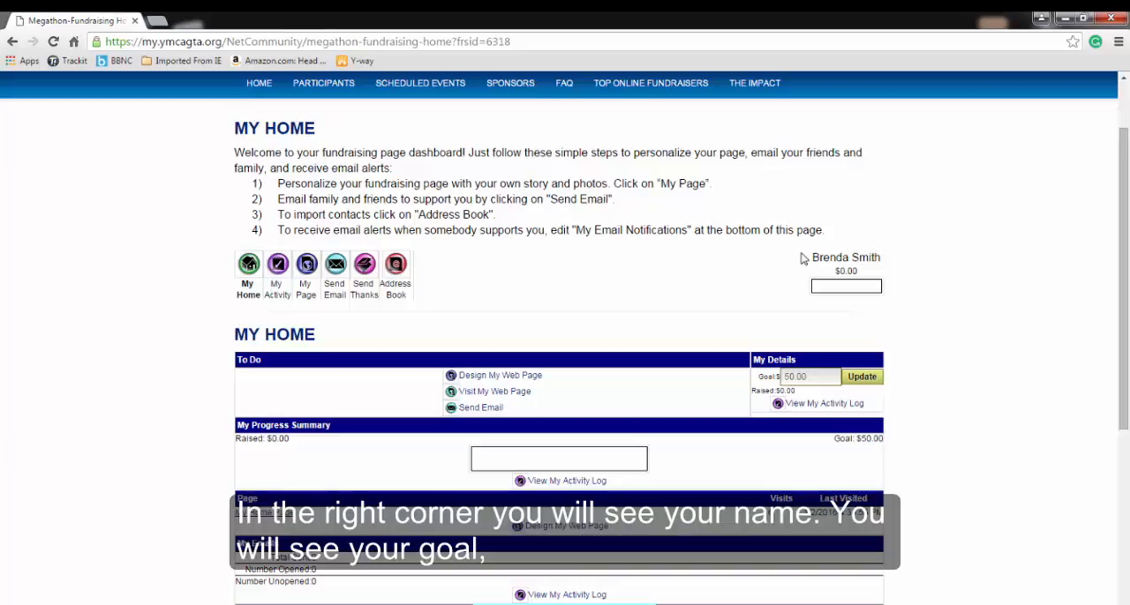
{"action": "left_click_drag", "start_coordinate": [807, 256], "coordinate": [886, 265]}
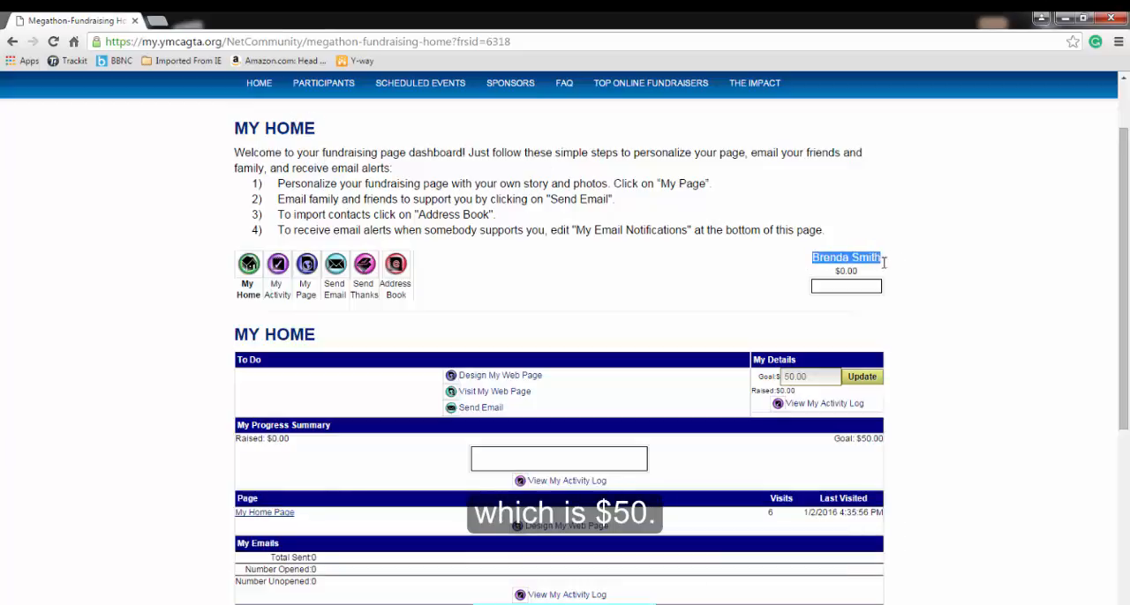
{"action": "left_click", "coordinate": [907, 301]}
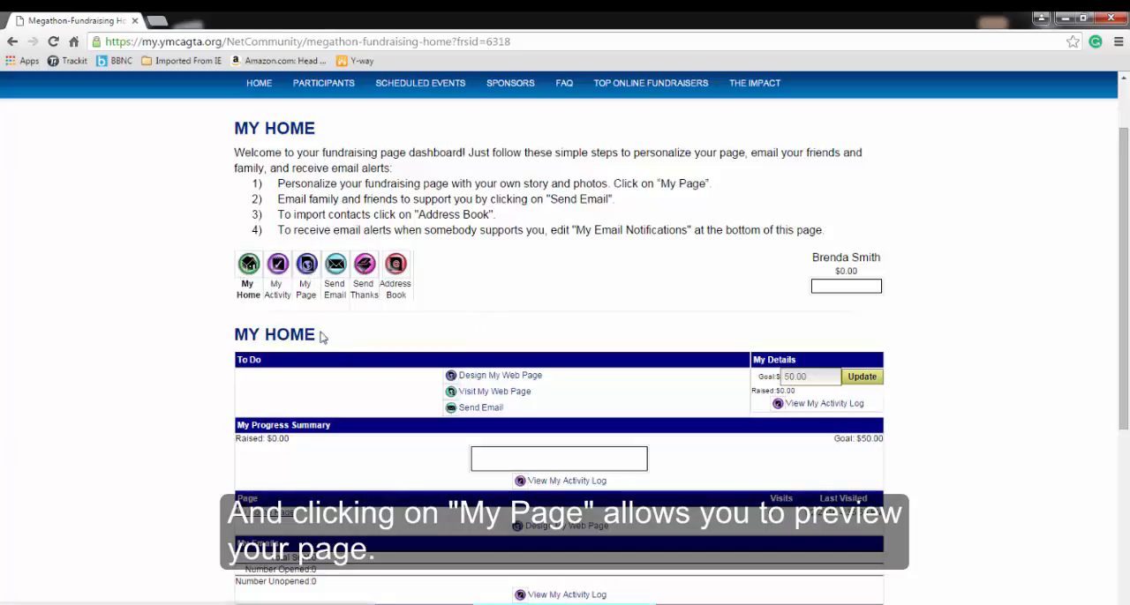
Open the design options for the fundraising web page and go to its Friendly URL section
{"action": "left_click", "coordinate": [481, 377]}
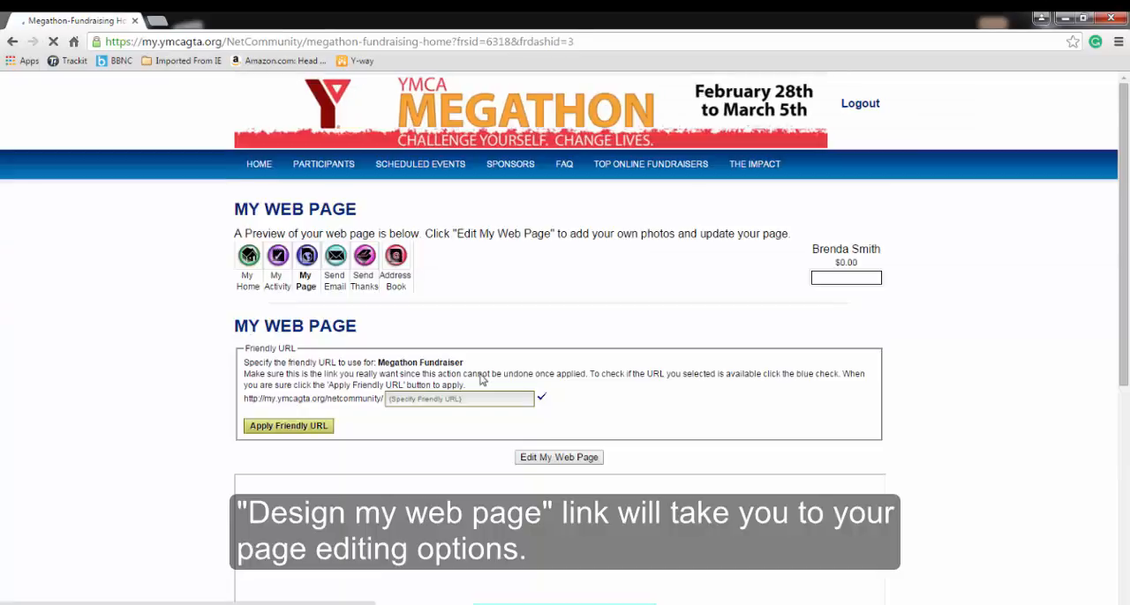
{"action": "scroll", "coordinate": [612, 323], "scroll_direction": "down", "scroll_amount": 1}
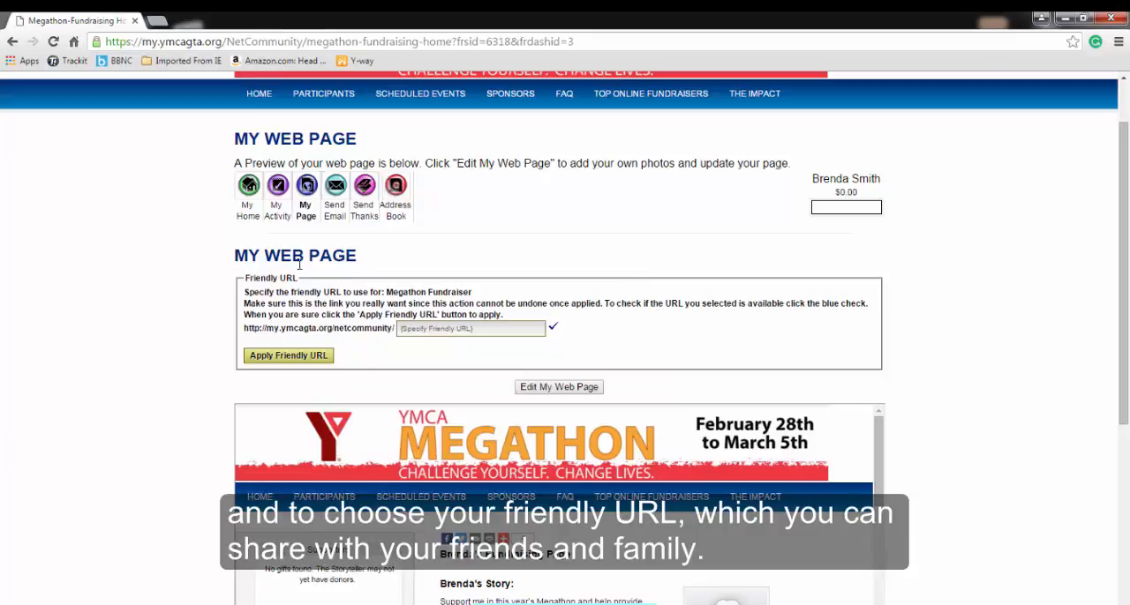
{"action": "left_click_drag", "start_coordinate": [247, 278], "coordinate": [297, 277]}
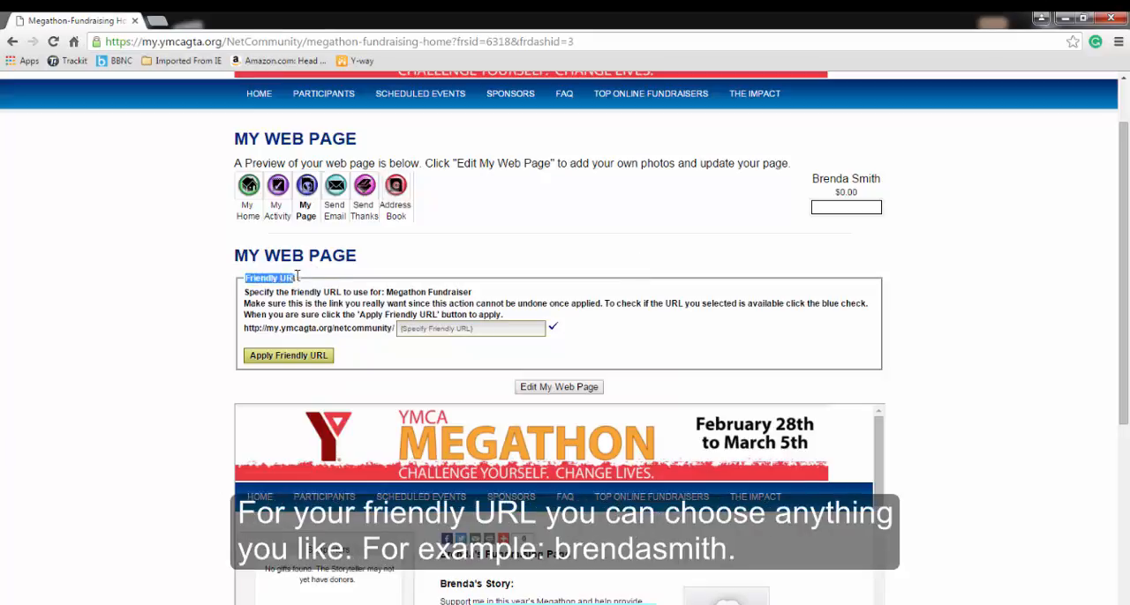
Enter the participant's full name without a space as the friendly URL, check its availability and apply it
{"action": "left_click", "coordinate": [420, 331]}
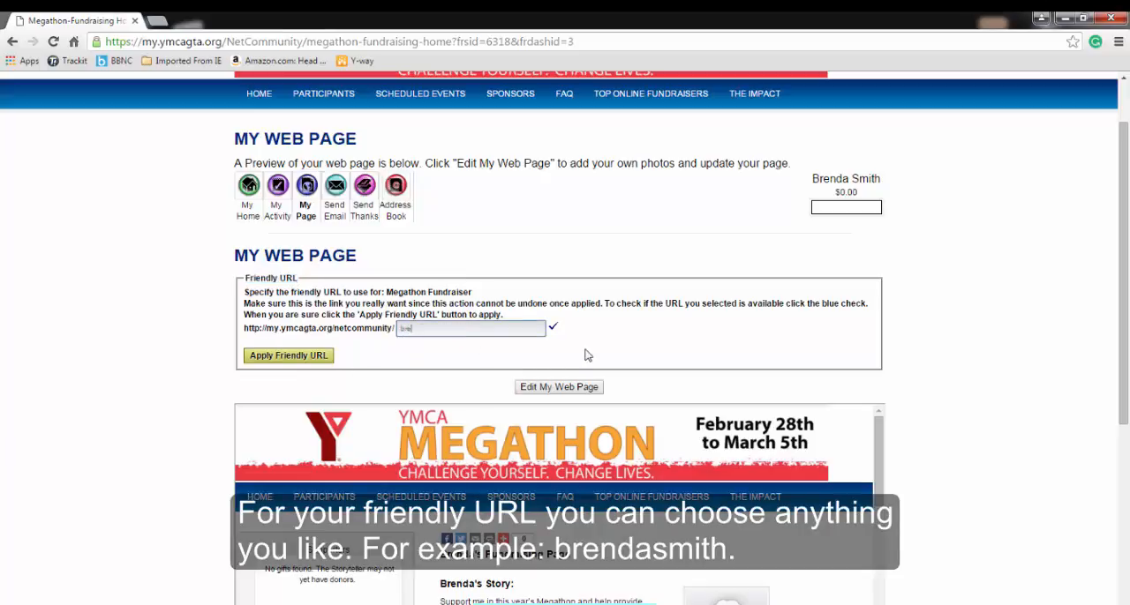
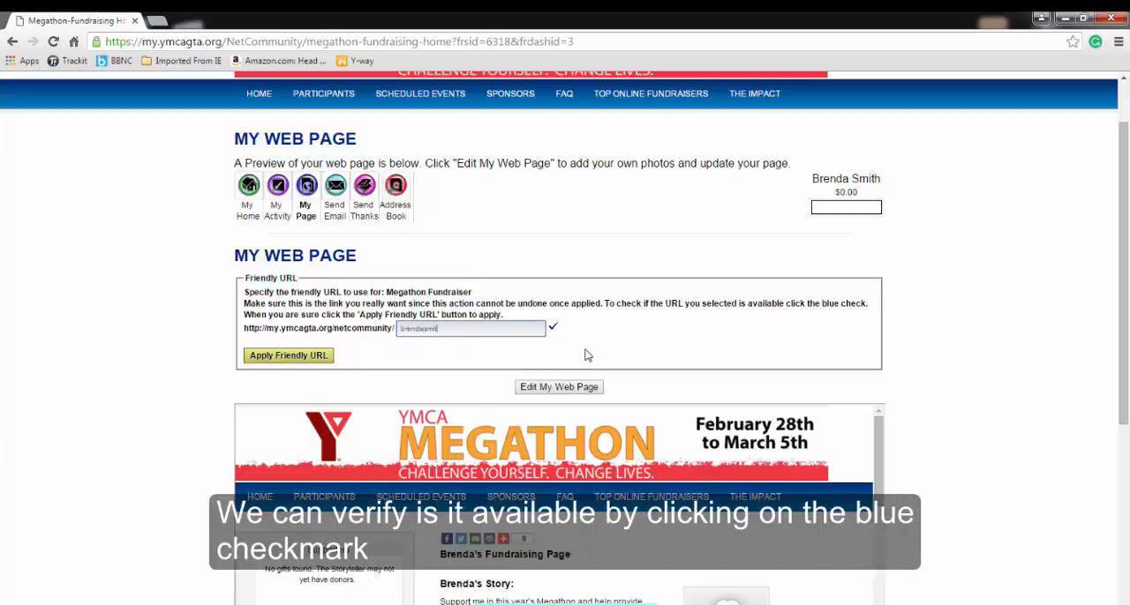
{"action": "left_click", "coordinate": [553, 327]}
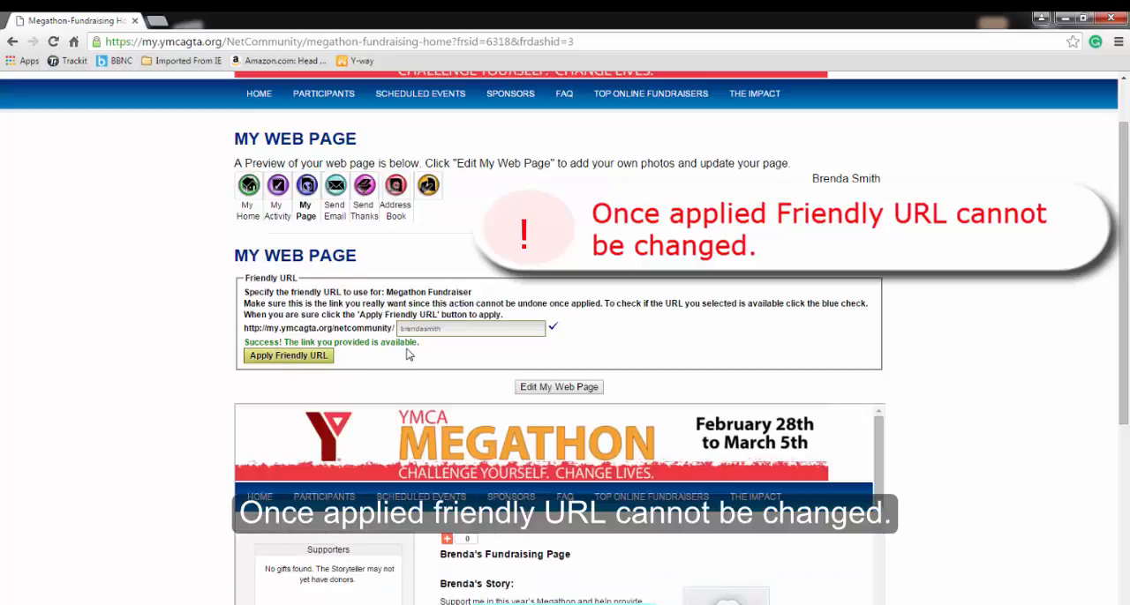
{"action": "left_click", "coordinate": [298, 356]}
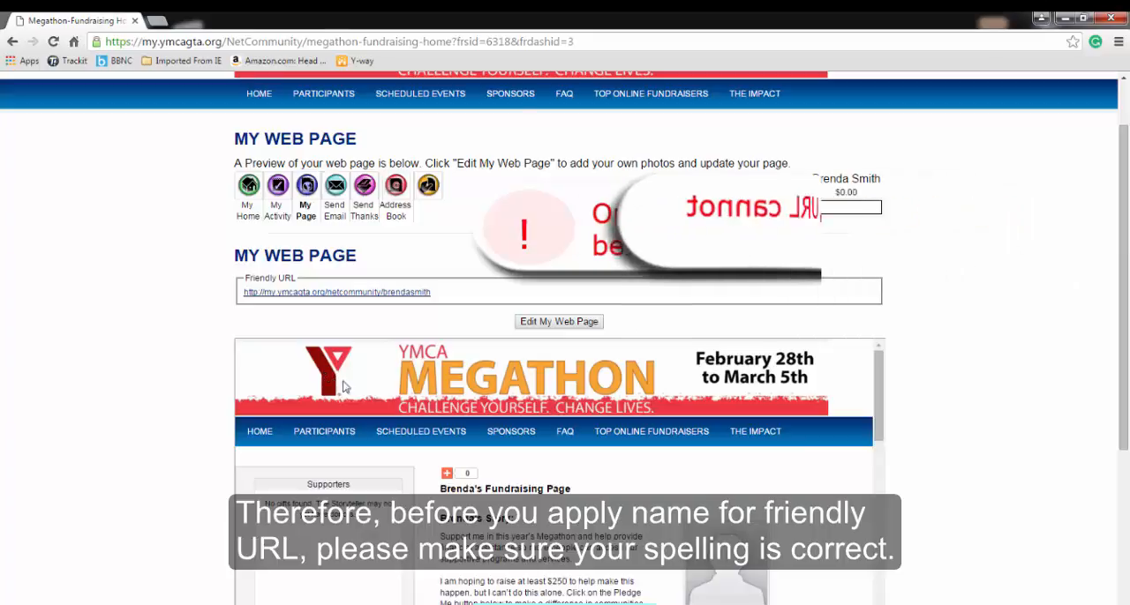
{"action": "left_click_drag", "start_coordinate": [445, 298], "coordinate": [236, 295]}
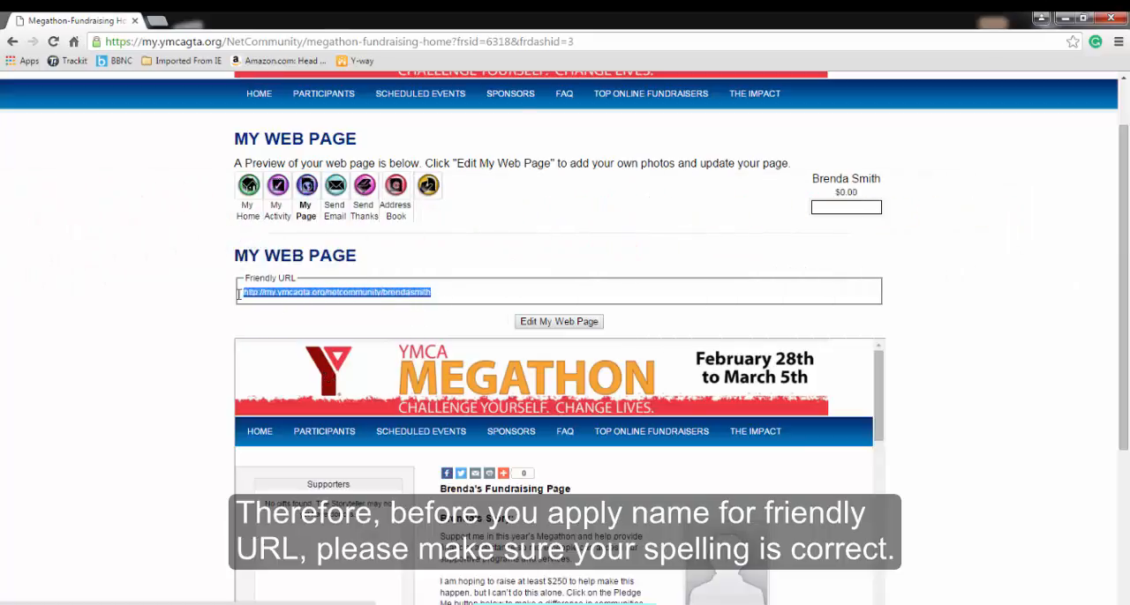
{"action": "left_click", "coordinate": [455, 325]}
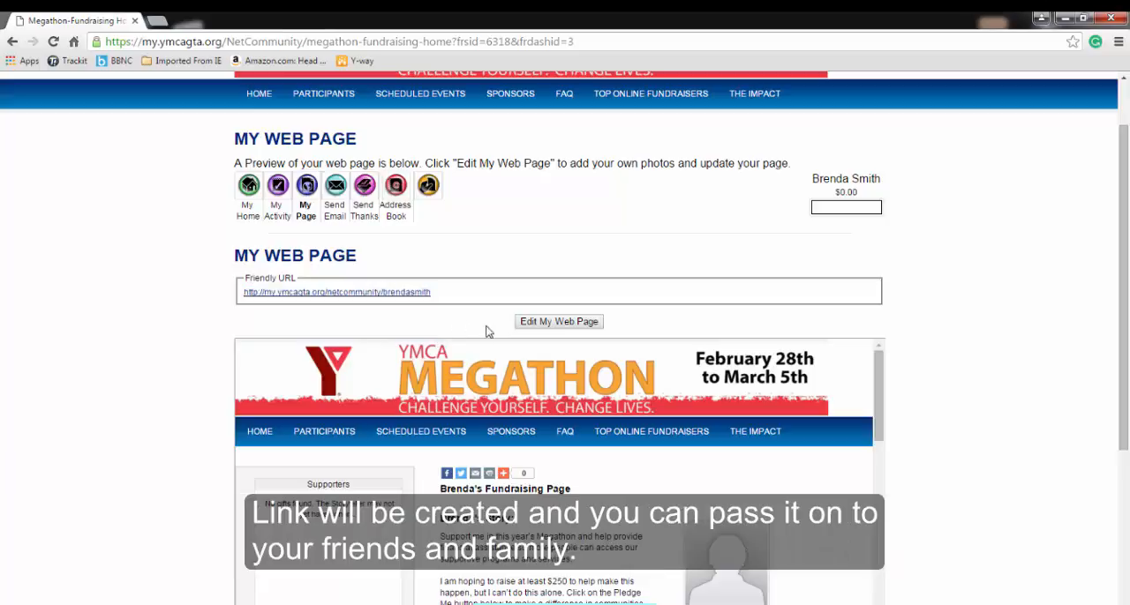
Open the fundraising web page for editing and rename it to the participant's first name in possessive form followed by "Page"
{"action": "left_click", "coordinate": [559, 323]}
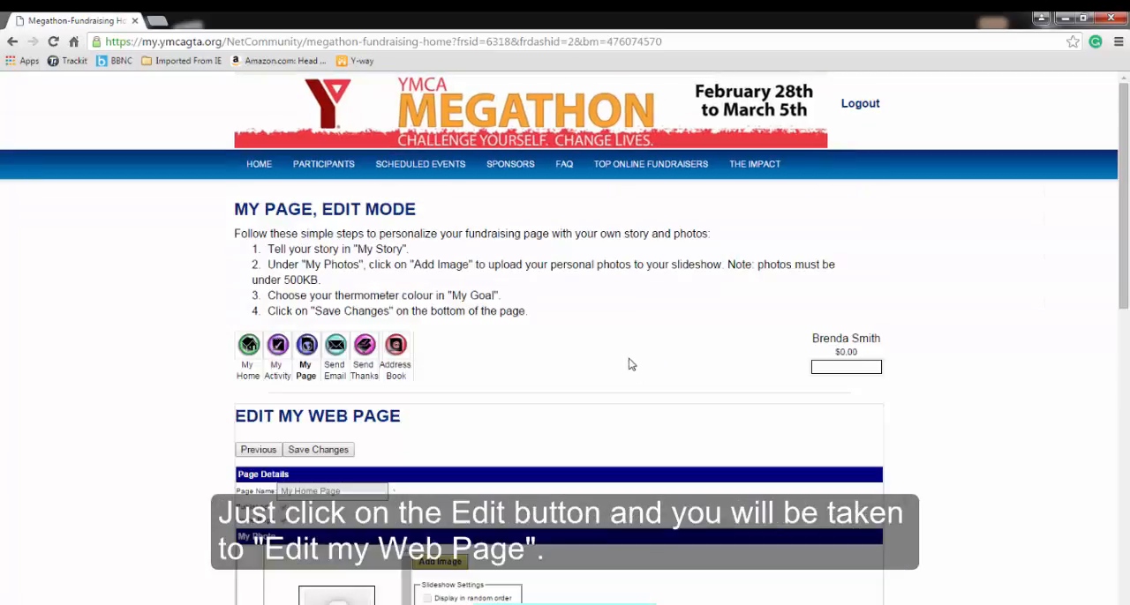
{"action": "scroll", "coordinate": [612, 350], "scroll_direction": "down", "scroll_amount": 3}
{"action": "scroll", "coordinate": [612, 351], "scroll_direction": "down", "scroll_amount": 2}
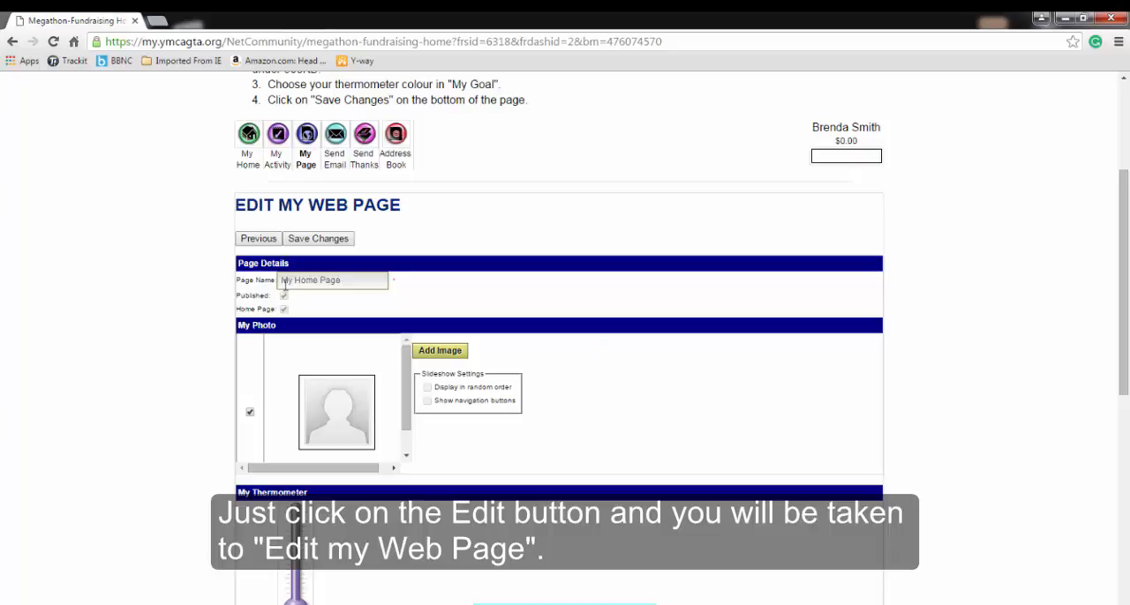
{"action": "left_click_drag", "start_coordinate": [351, 282], "coordinate": [269, 280]}
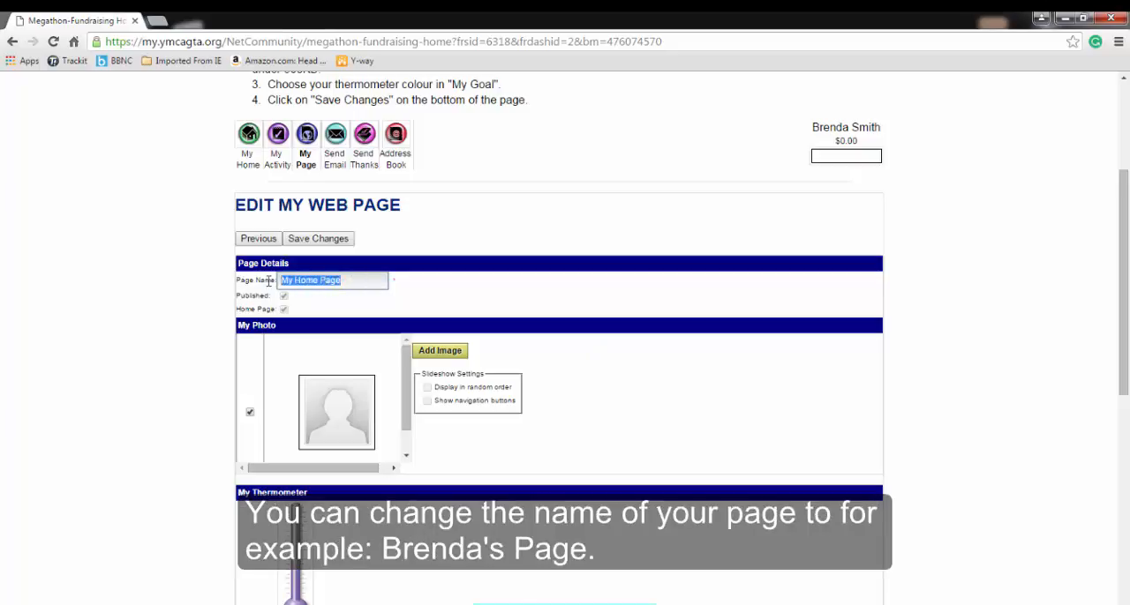
{"action": "type", "text": "Brenda's Pag"}
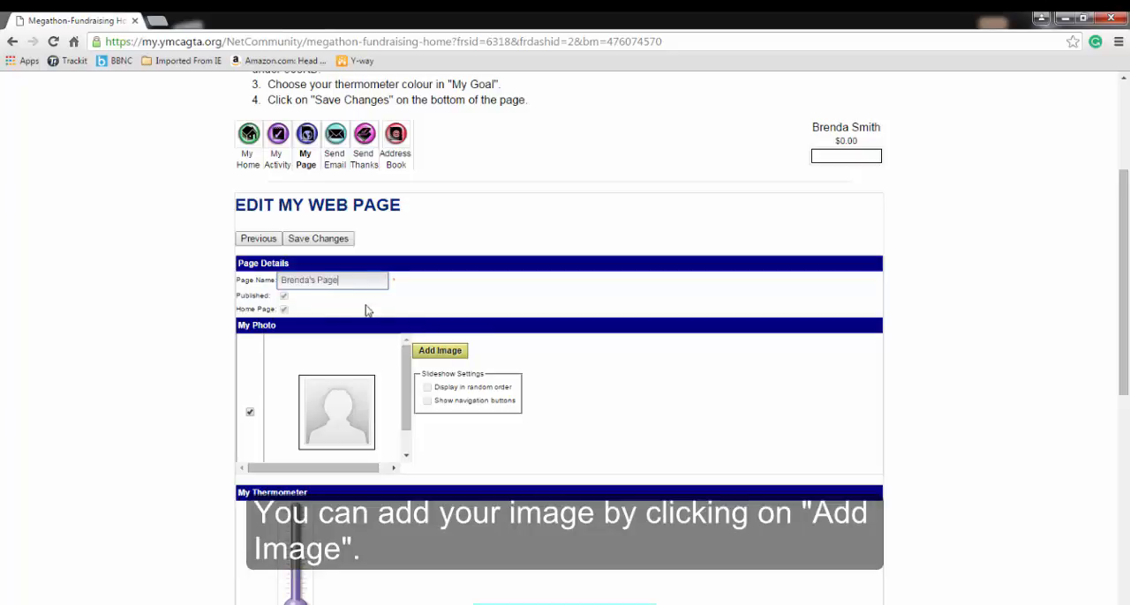
Upload Hydrangeas1.jpg from the Sample Pictures folder to the My Photos album for the fundraising page
{"action": "left_click", "coordinate": [445, 358]}
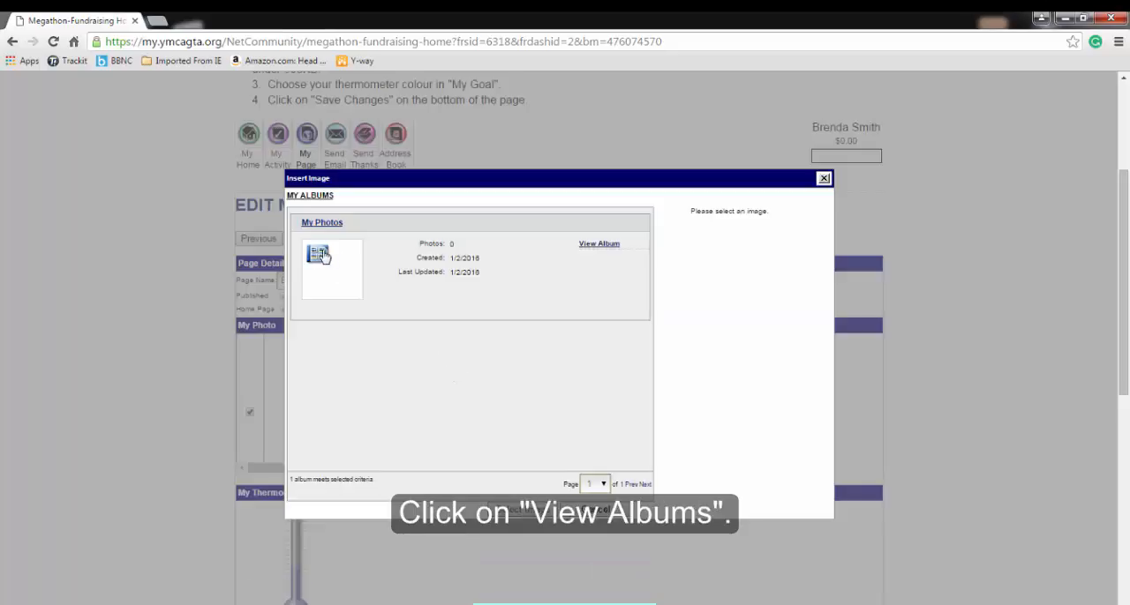
{"action": "left_click", "coordinate": [594, 249]}
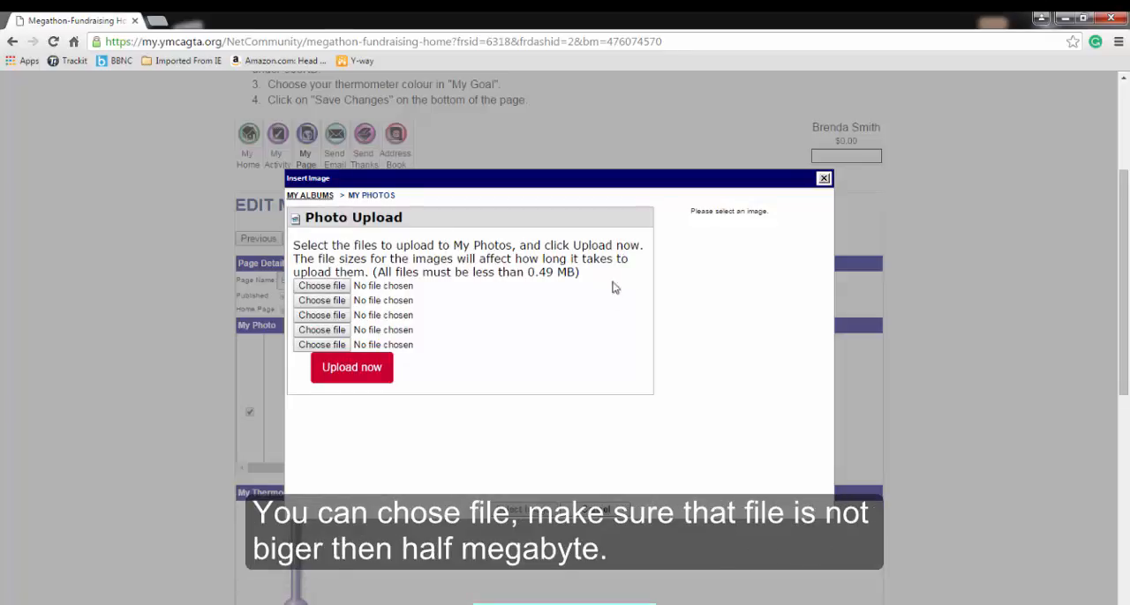
{"action": "left_click_drag", "start_coordinate": [582, 273], "coordinate": [523, 272]}
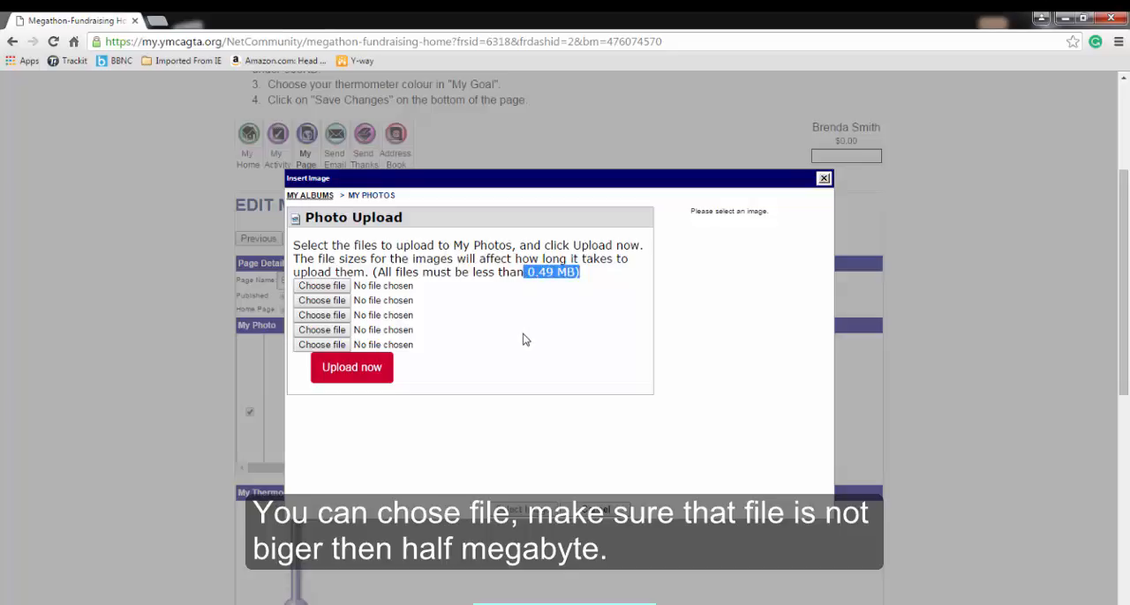
{"action": "left_click", "coordinate": [322, 288]}
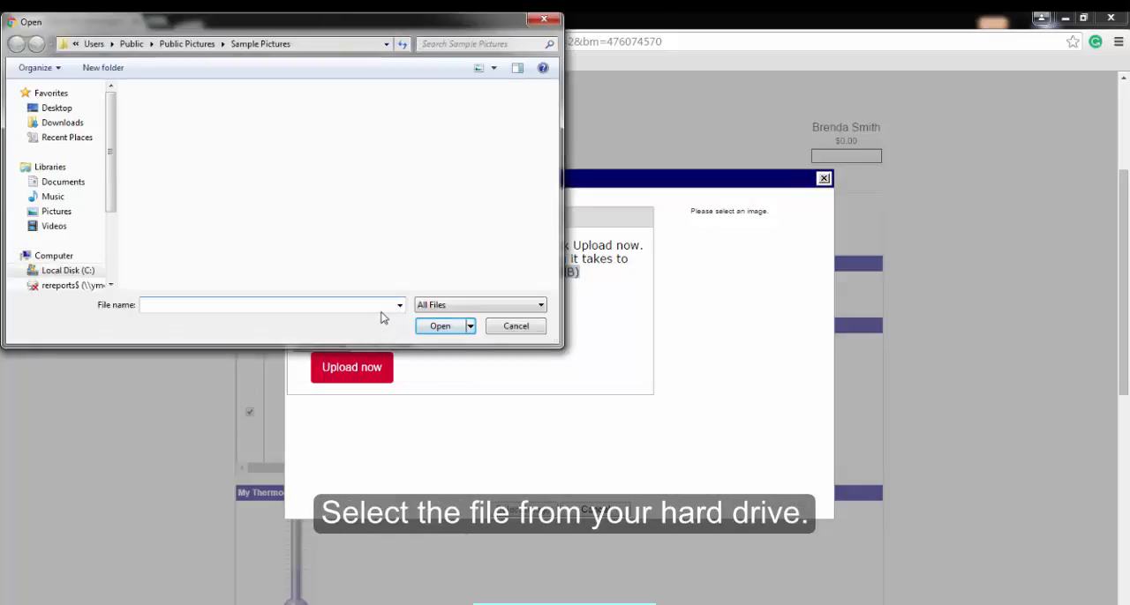
{"action": "left_click", "coordinate": [53, 217]}
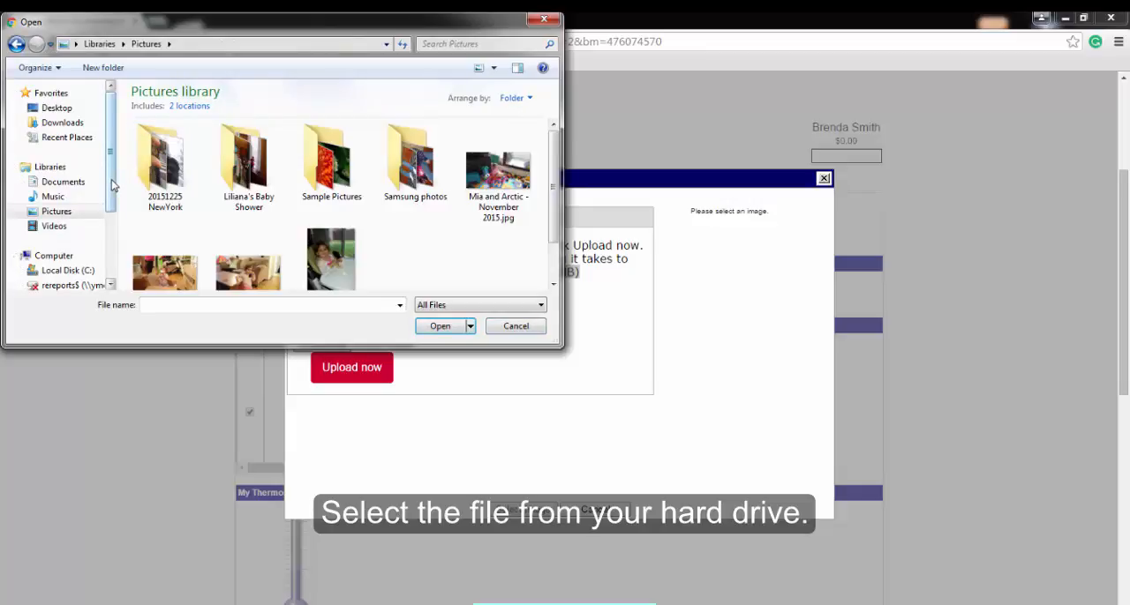
{"action": "double_click", "coordinate": [334, 187]}
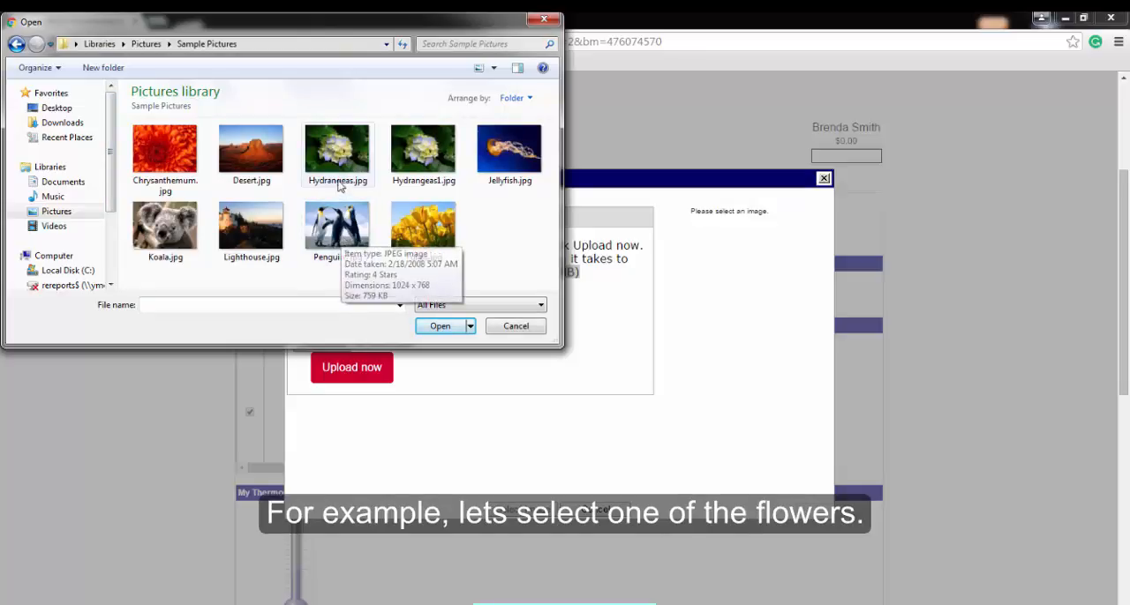
{"action": "left_click", "coordinate": [423, 150]}
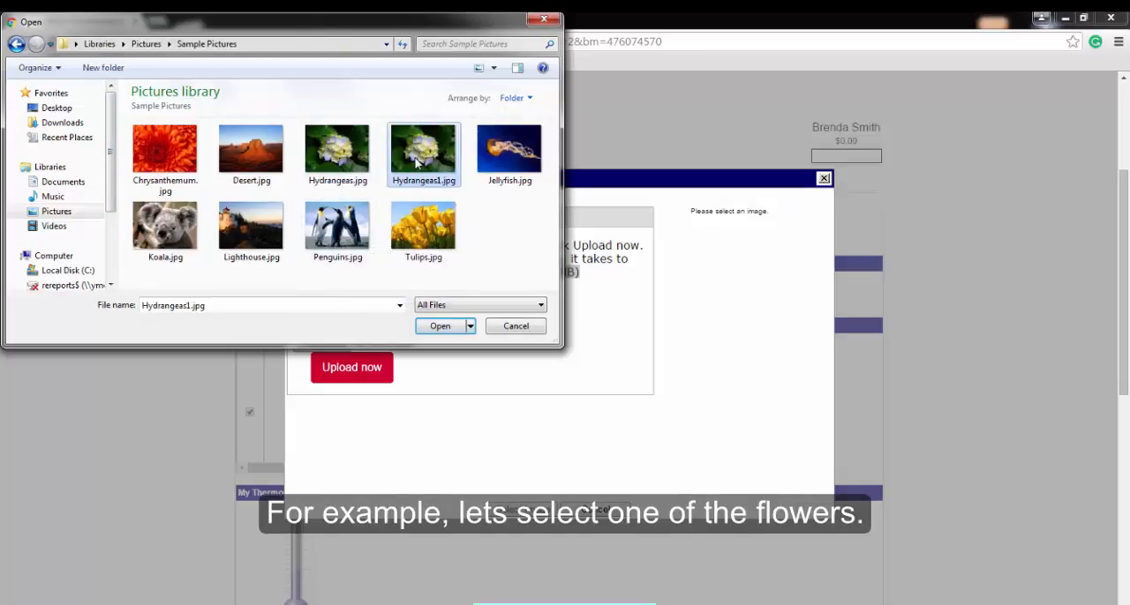
{"action": "left_click", "coordinate": [441, 327]}
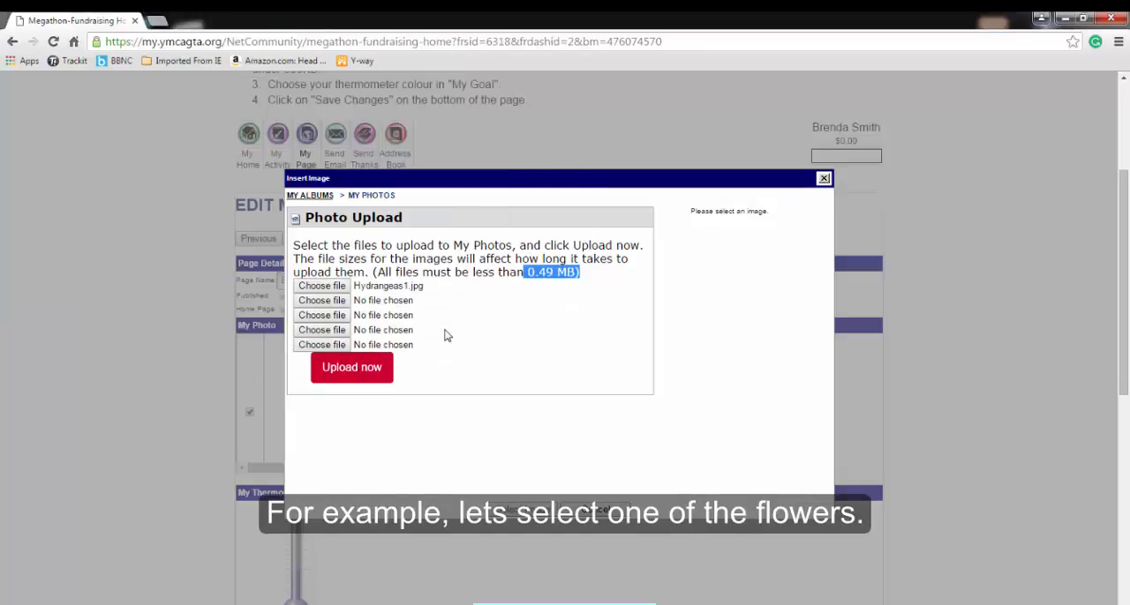
{"action": "left_click", "coordinate": [361, 369]}
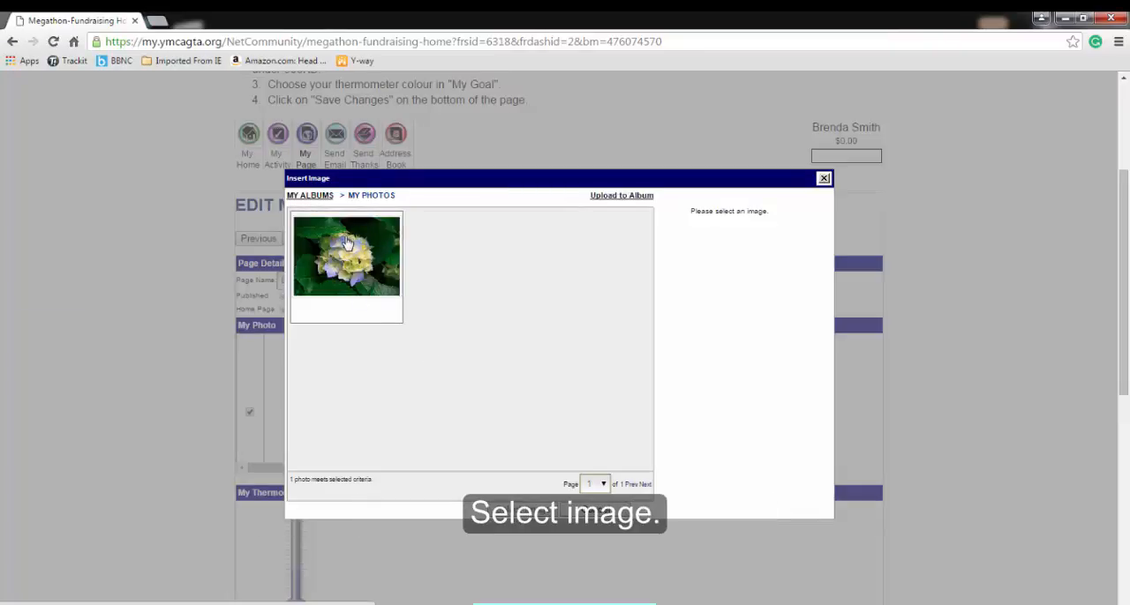
Insert the uploaded flower image into the page's photos and move it above the placeholder picture
{"action": "left_click", "coordinate": [359, 255]}
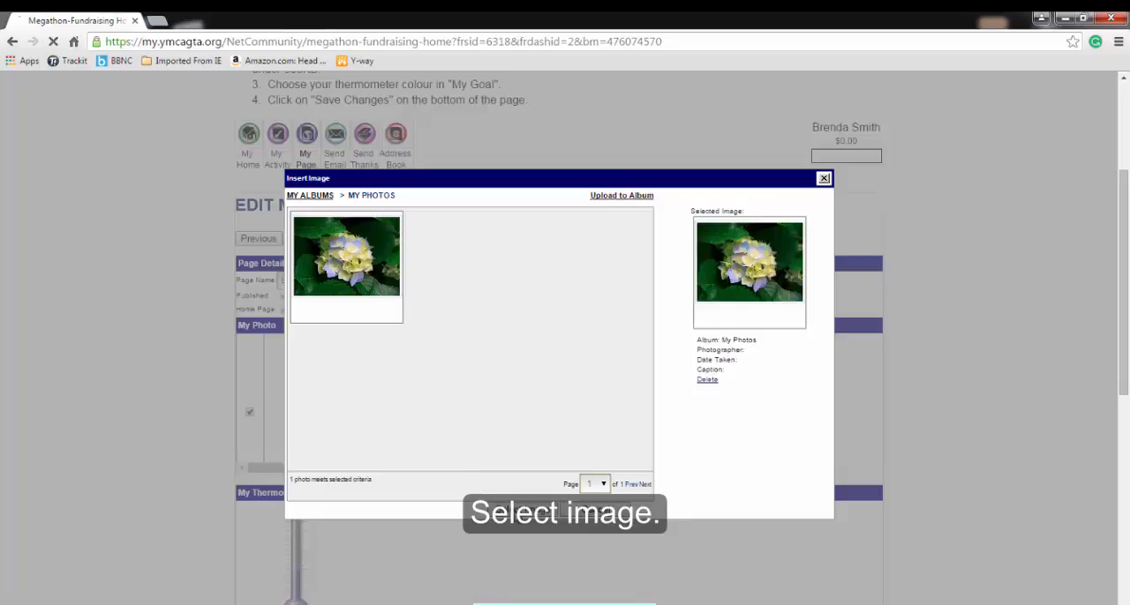
{"action": "scroll", "coordinate": [518, 453], "scroll_direction": "down", "scroll_amount": 1}
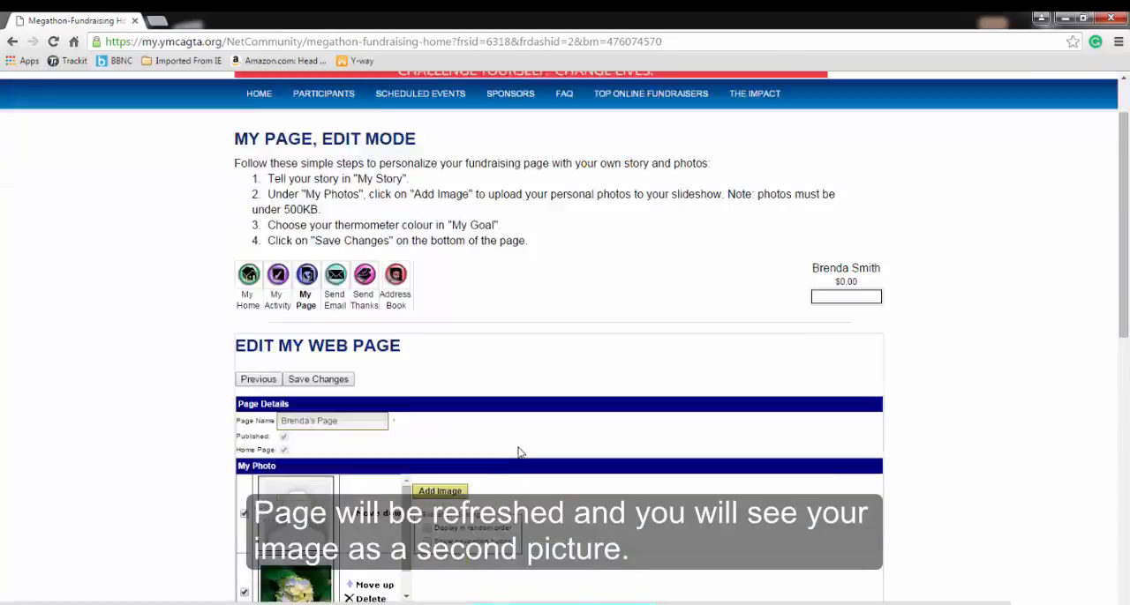
{"action": "scroll", "coordinate": [518, 448], "scroll_direction": "down", "scroll_amount": 1}
{"action": "left_click_drag", "start_coordinate": [406, 475], "coordinate": [405, 494]}
{"action": "left_click", "coordinate": [378, 487]}
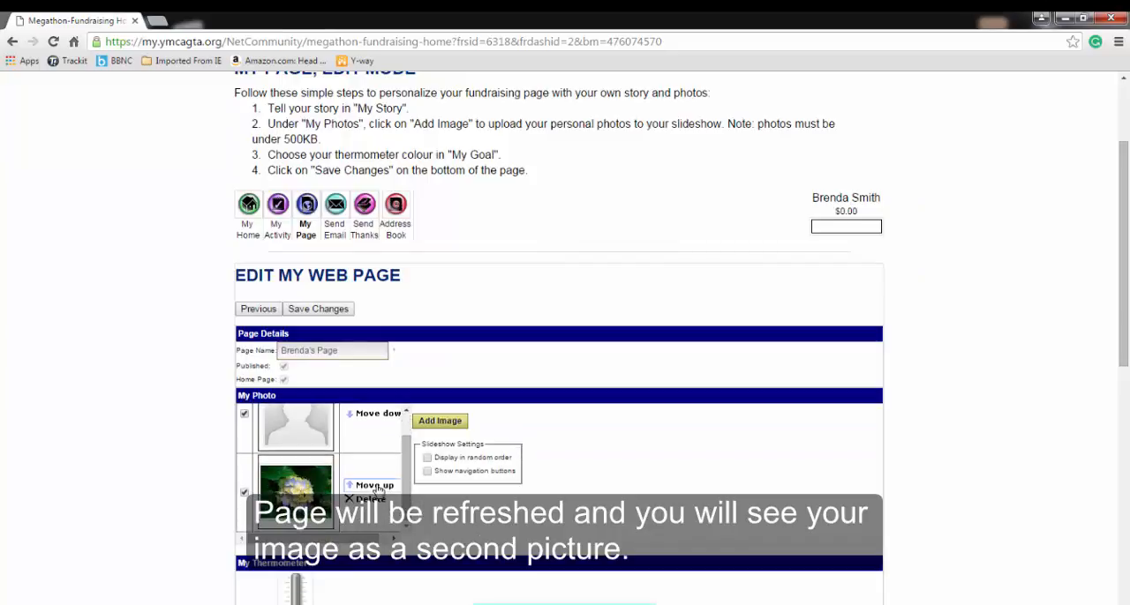
Set the page's photo slideshow to display in random order
{"action": "scroll", "coordinate": [582, 522], "scroll_direction": "down", "scroll_amount": 1}
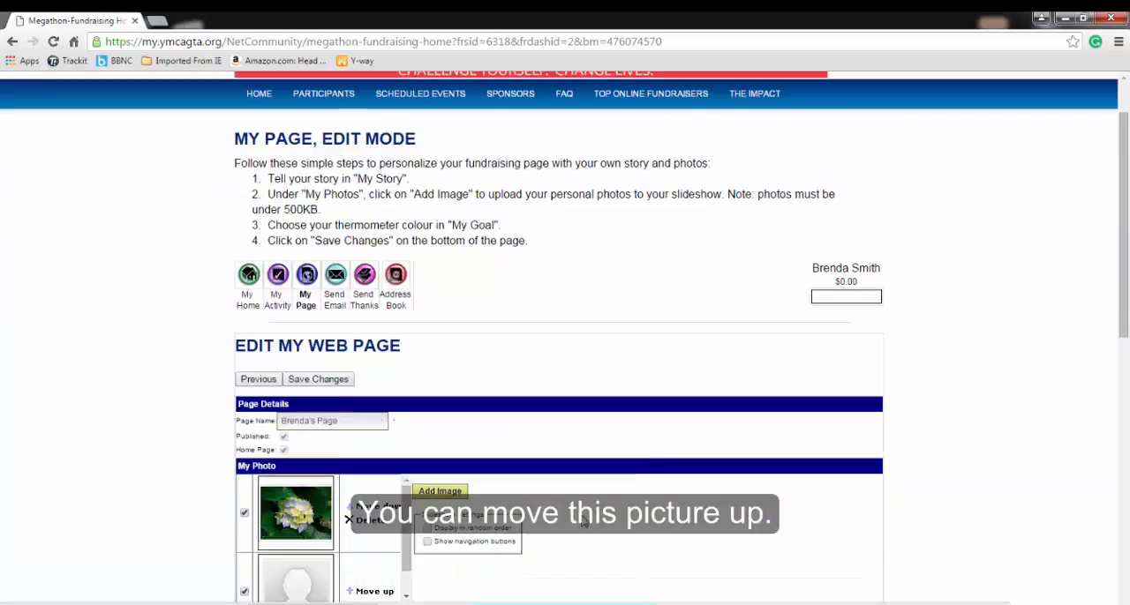
{"action": "scroll", "coordinate": [582, 522], "scroll_direction": "down", "scroll_amount": 2}
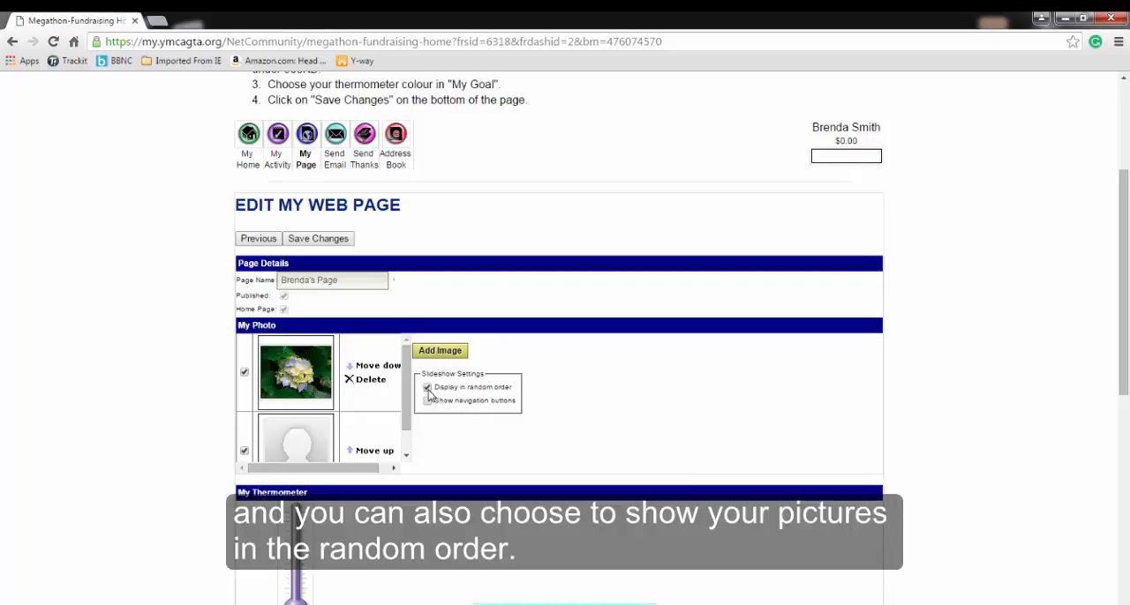
{"action": "left_click_drag", "start_coordinate": [407, 396], "coordinate": [409, 420]}
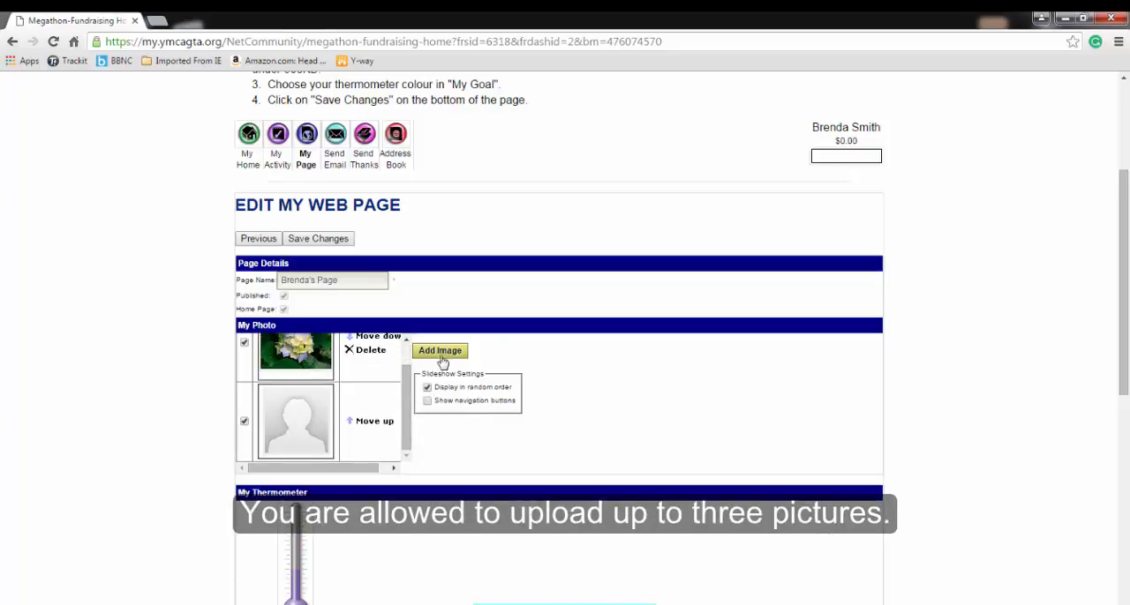
Change the colour of the fundraising page's thermometer to Pink
{"action": "scroll", "coordinate": [456, 456], "scroll_direction": "down", "scroll_amount": 3}
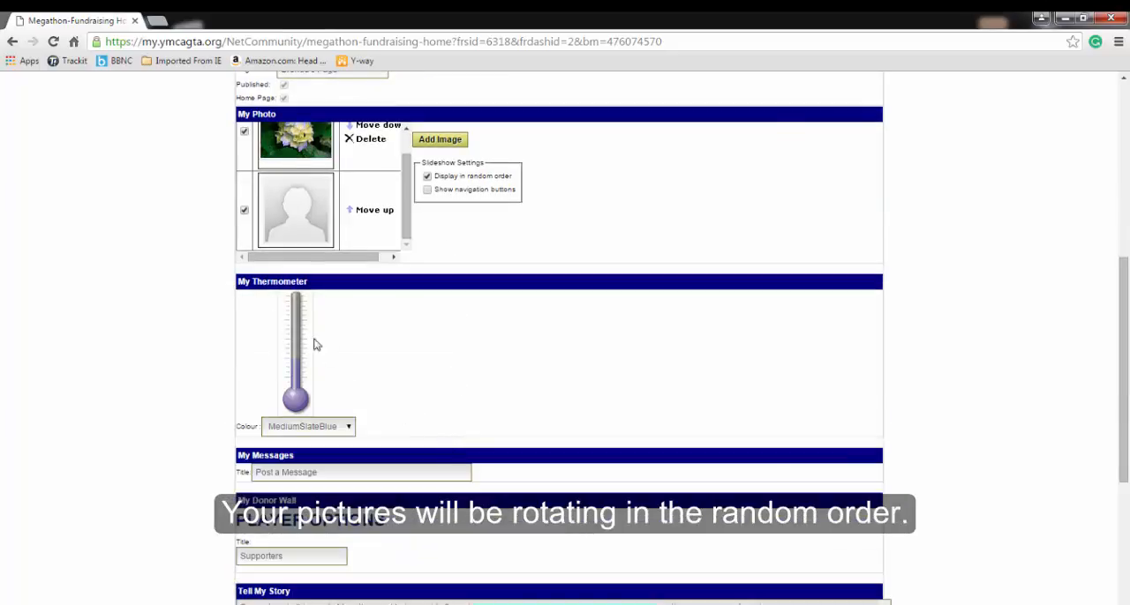
{"action": "left_click_drag", "start_coordinate": [242, 282], "coordinate": [323, 289]}
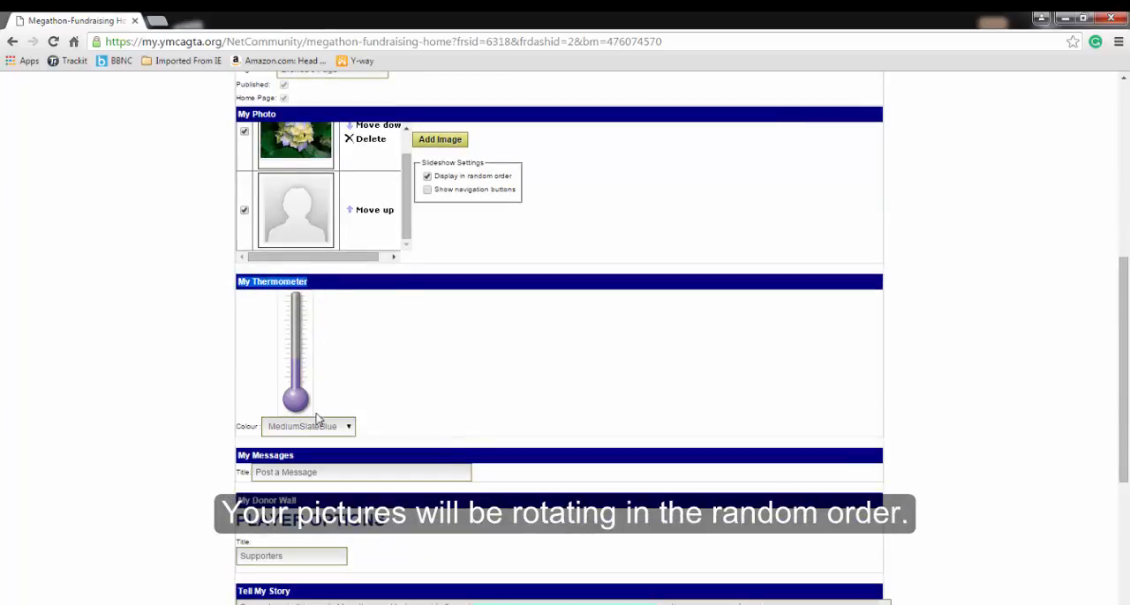
{"action": "left_click", "coordinate": [346, 428]}
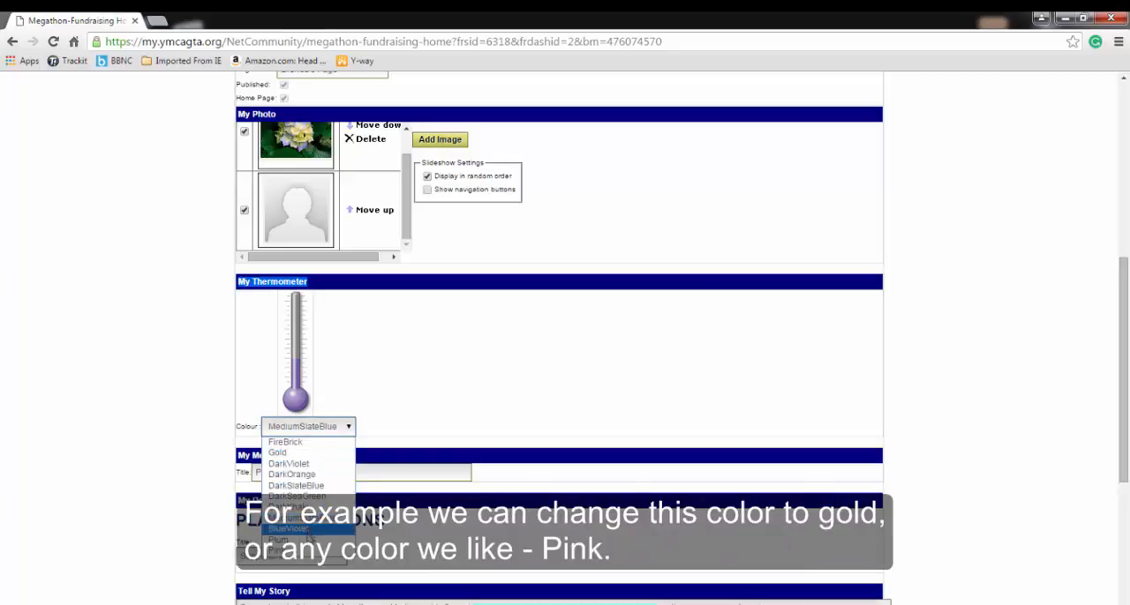
{"action": "left_click", "coordinate": [291, 539]}
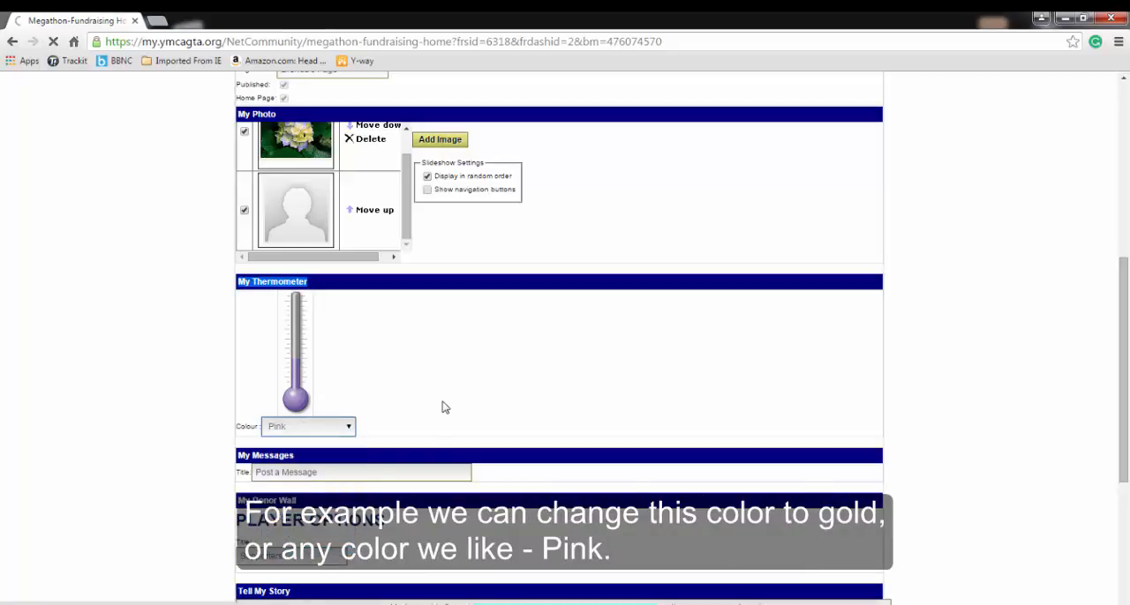
{"action": "scroll", "coordinate": [443, 408], "scroll_direction": "down", "scroll_amount": 4}
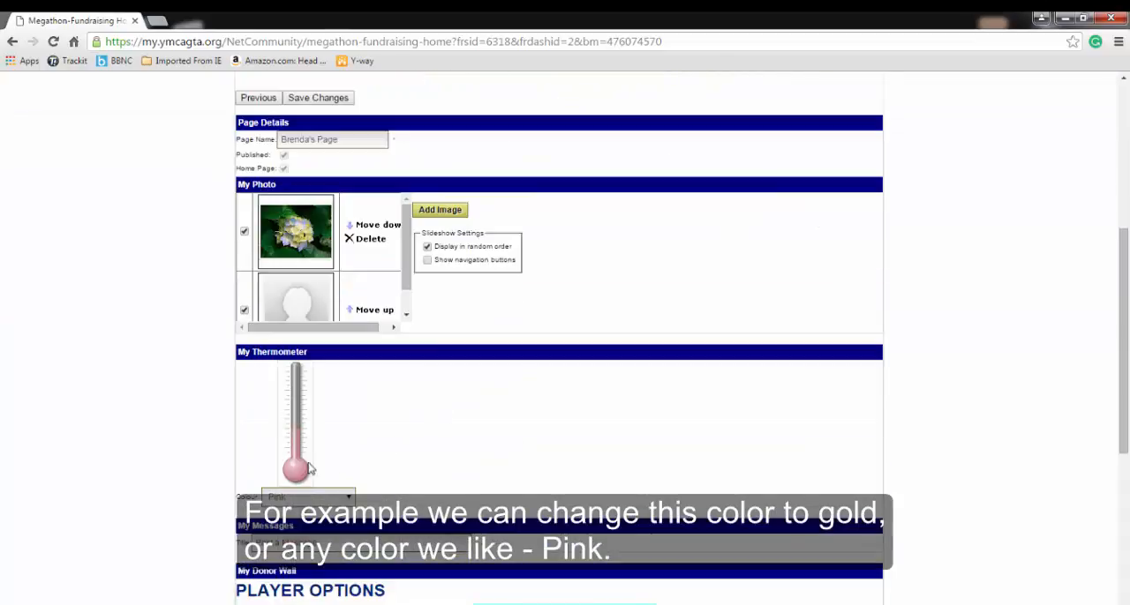
Replace the My Messages title with "Please share this experience with me!!"
{"action": "scroll", "coordinate": [424, 452], "scroll_direction": "down", "scroll_amount": 2}
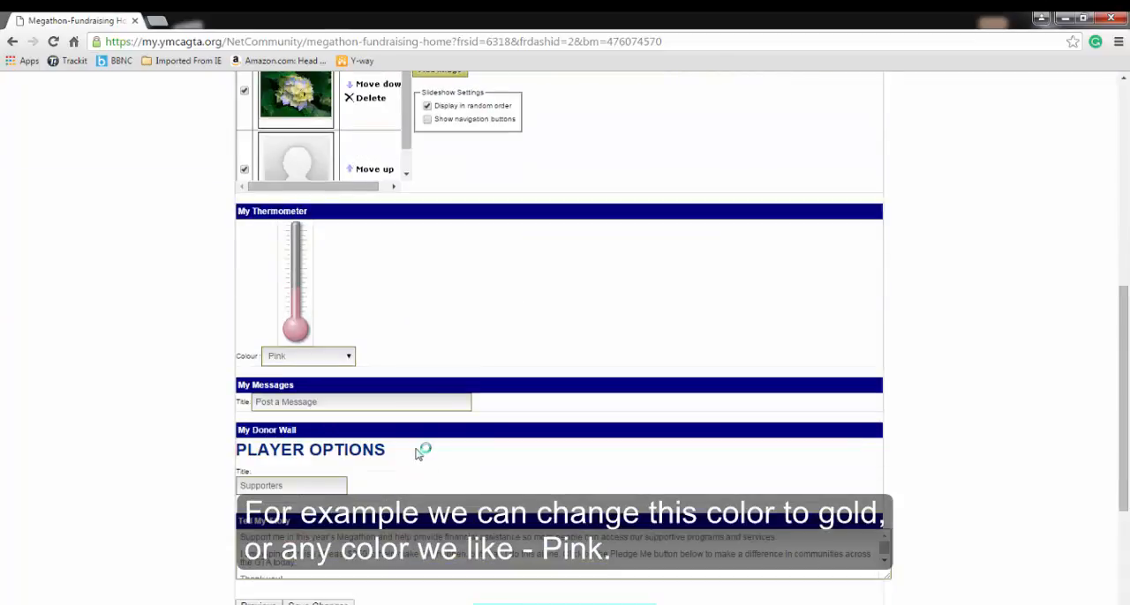
{"action": "left_click", "coordinate": [338, 402]}
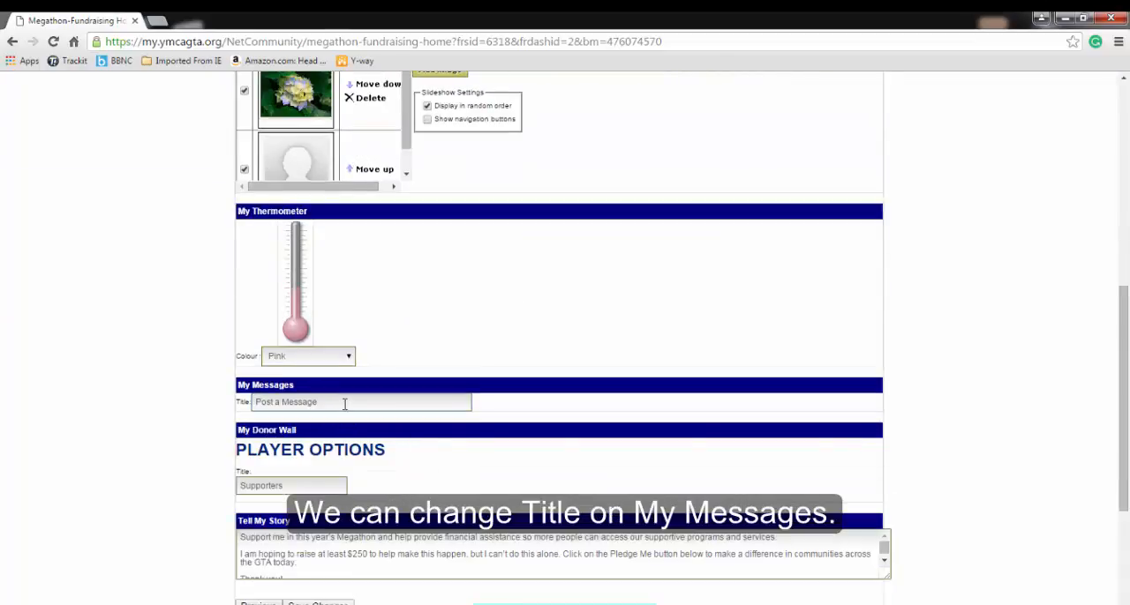
{"action": "left_click_drag", "start_coordinate": [344, 403], "coordinate": [231, 404]}
{"action": "type", "text": "Please "}
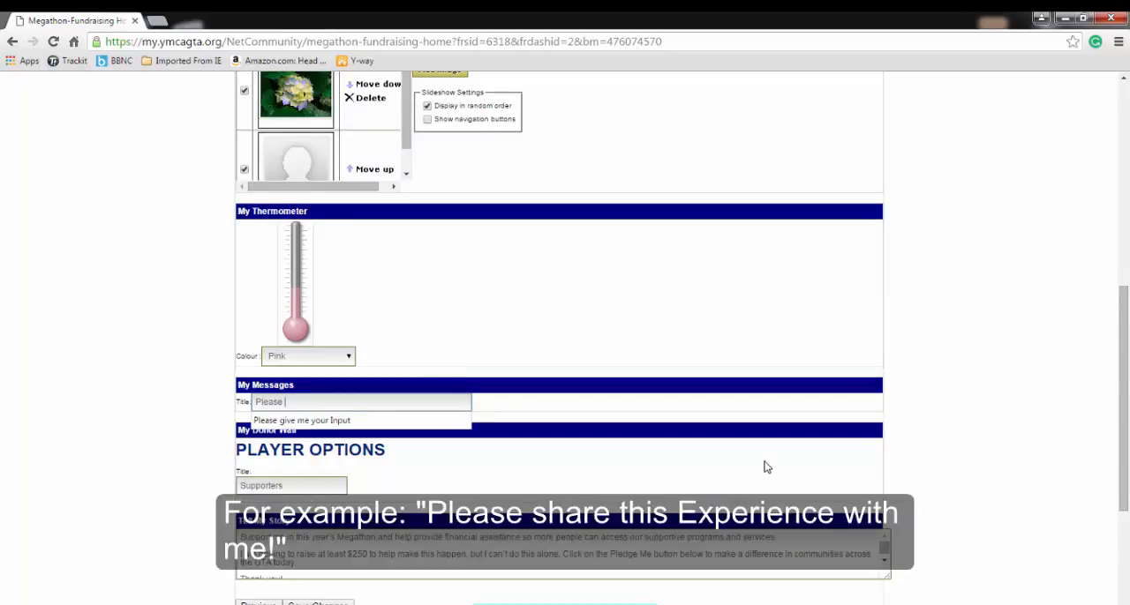
{"action": "type", "text": "share"}
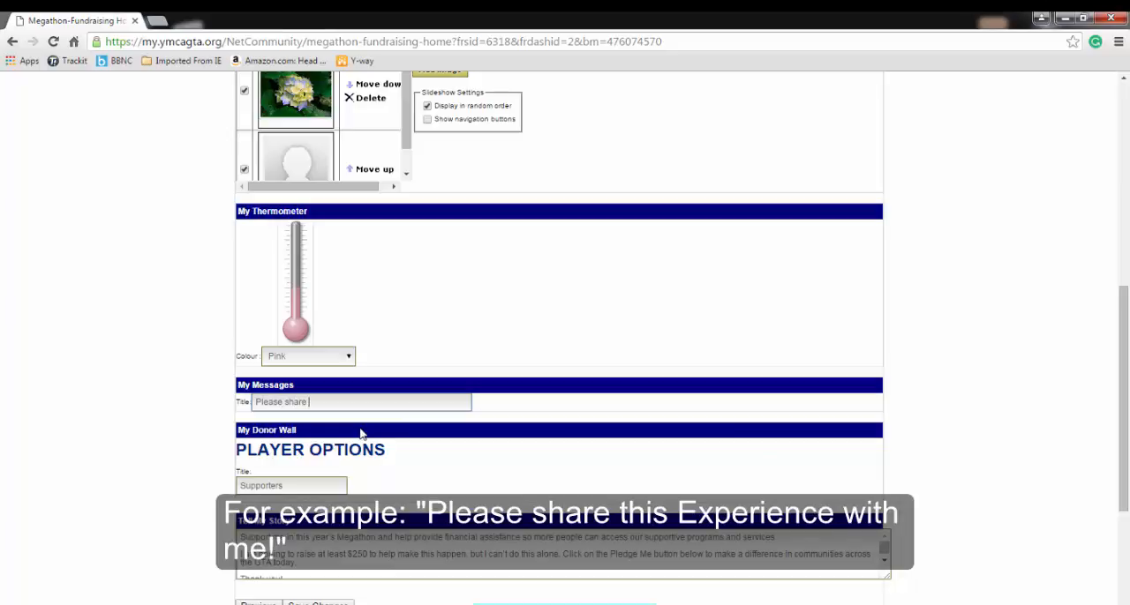
{"action": "type", "text": "this experience with me!!"}
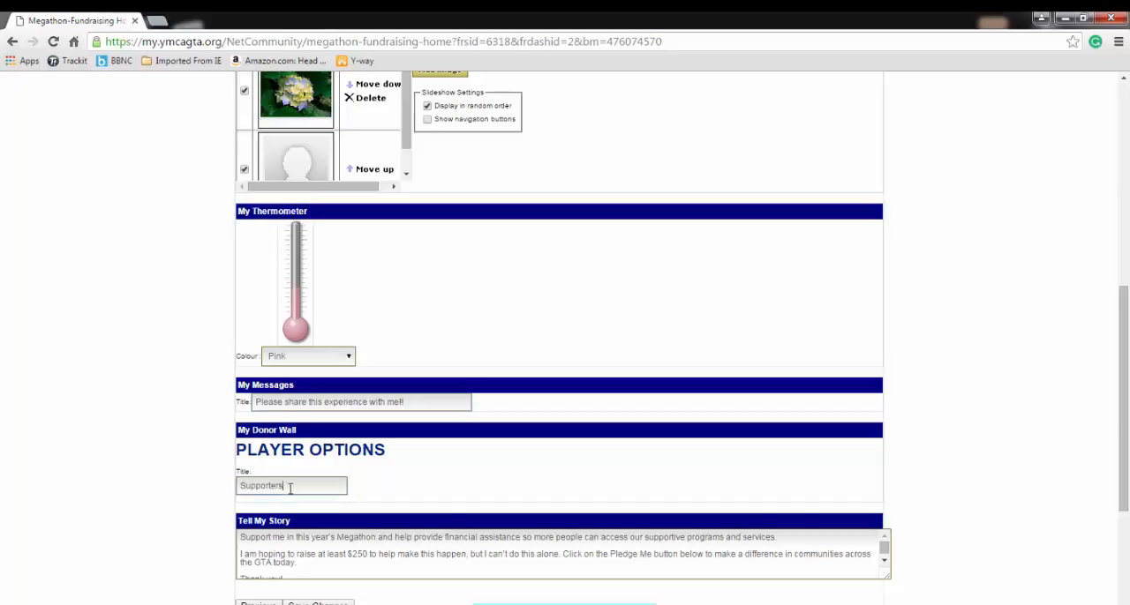
Change the My Donor Wall title to "My Supporters!"
{"action": "left_click_drag", "start_coordinate": [288, 486], "coordinate": [229, 482]}
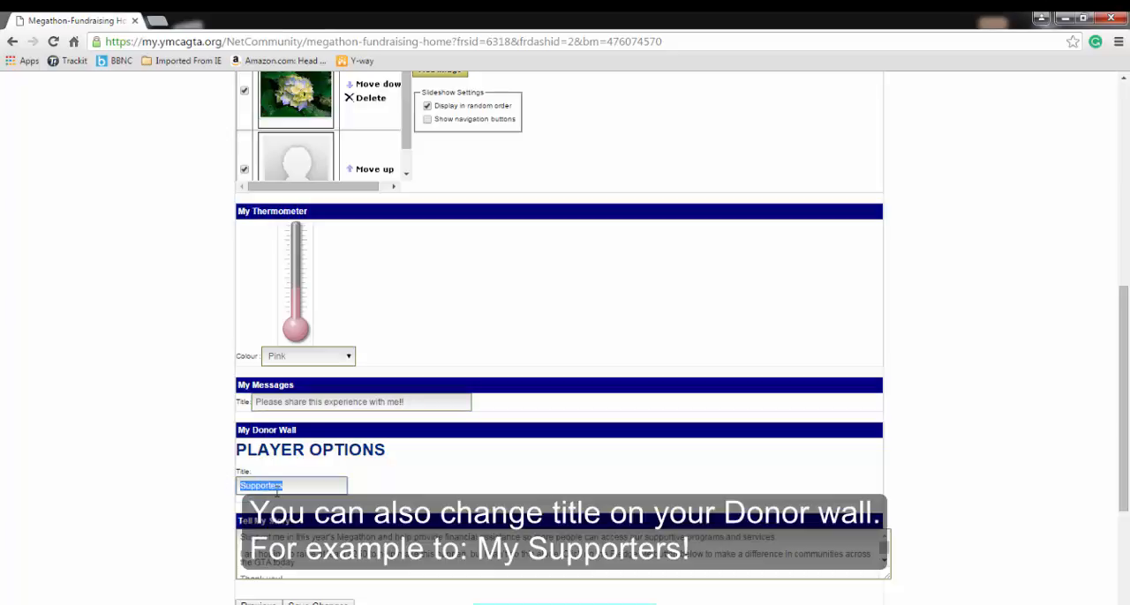
{"action": "key", "text": "Home"}
{"action": "type", "text": "My"}
{"action": "left_click", "coordinate": [307, 486]}
{"action": "type", "text": "!"}
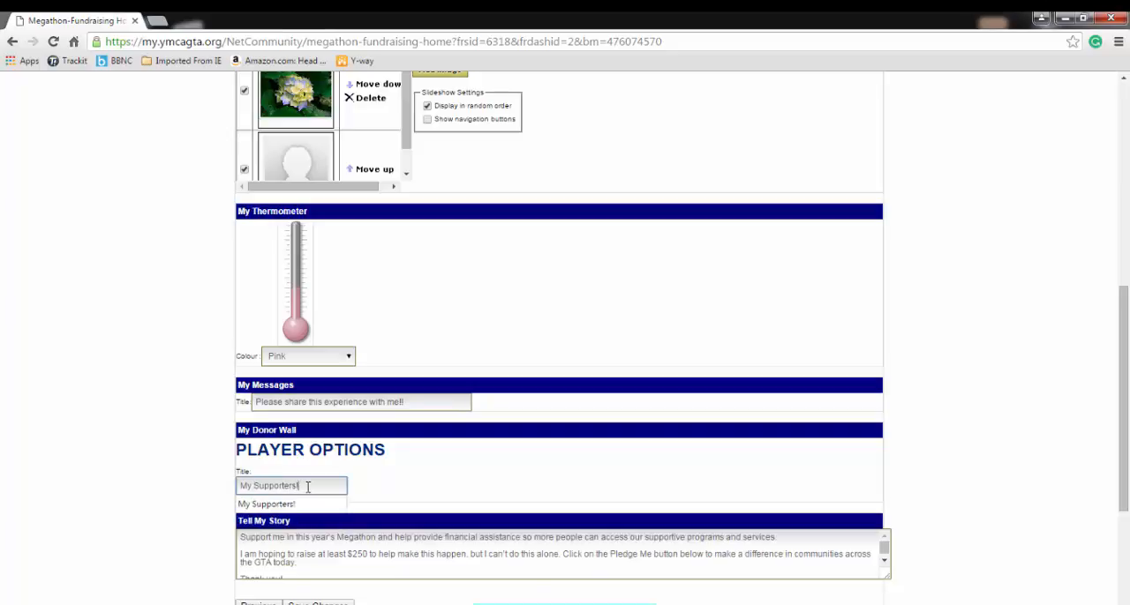
Replace the default Tell My Story text with "This is my story for the 2016 Megathon!!!"
{"action": "scroll", "coordinate": [507, 529], "scroll_direction": "down", "scroll_amount": 1}
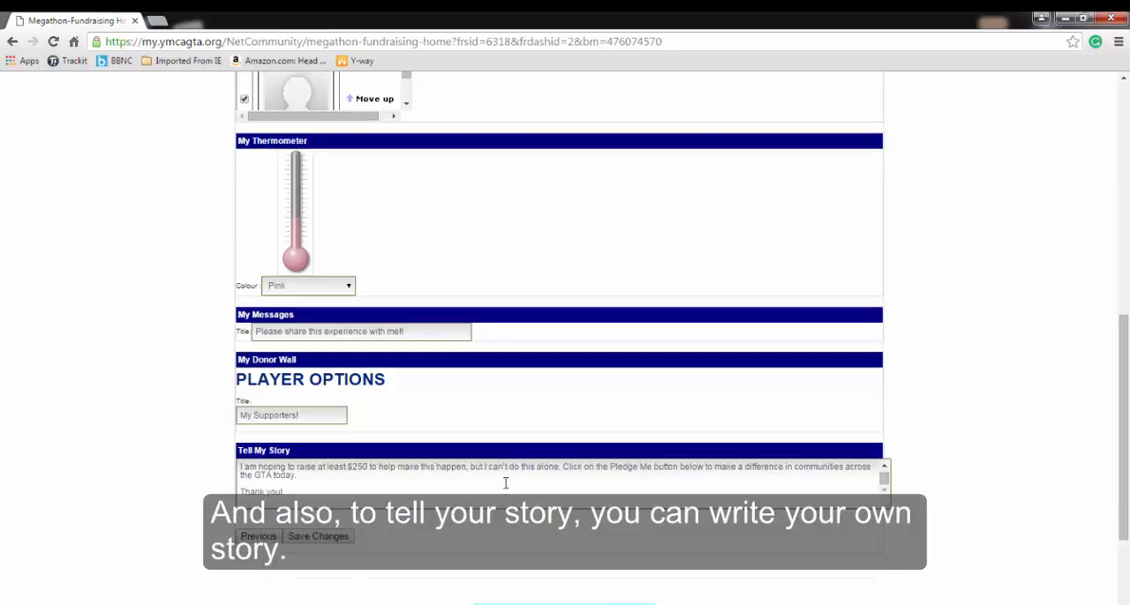
{"action": "left_click", "coordinate": [246, 476]}
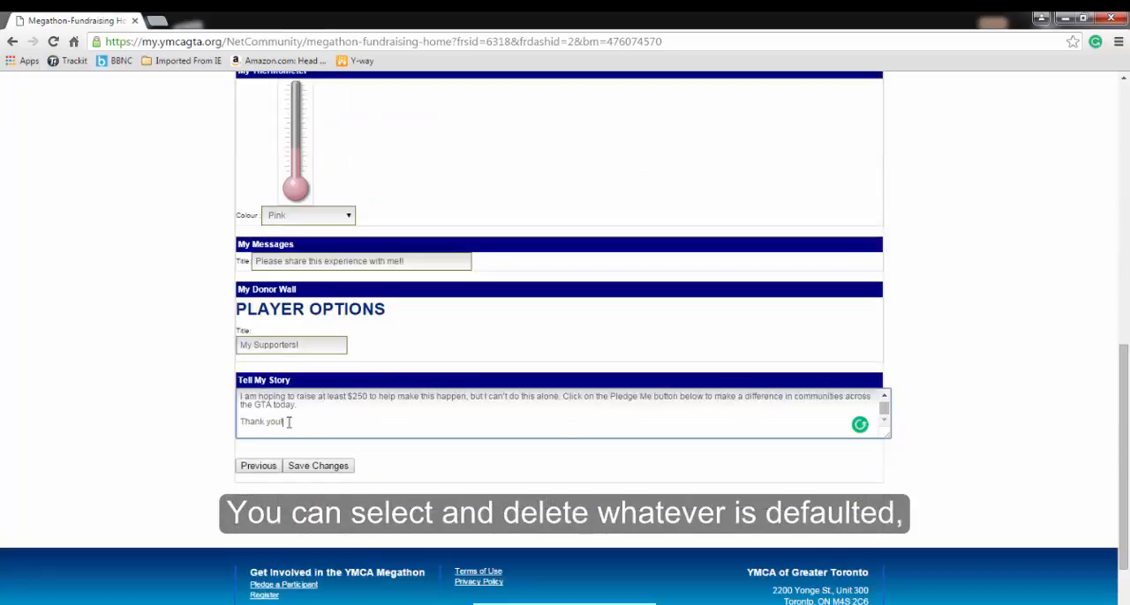
{"action": "left_click_drag", "start_coordinate": [288, 422], "coordinate": [226, 347]}
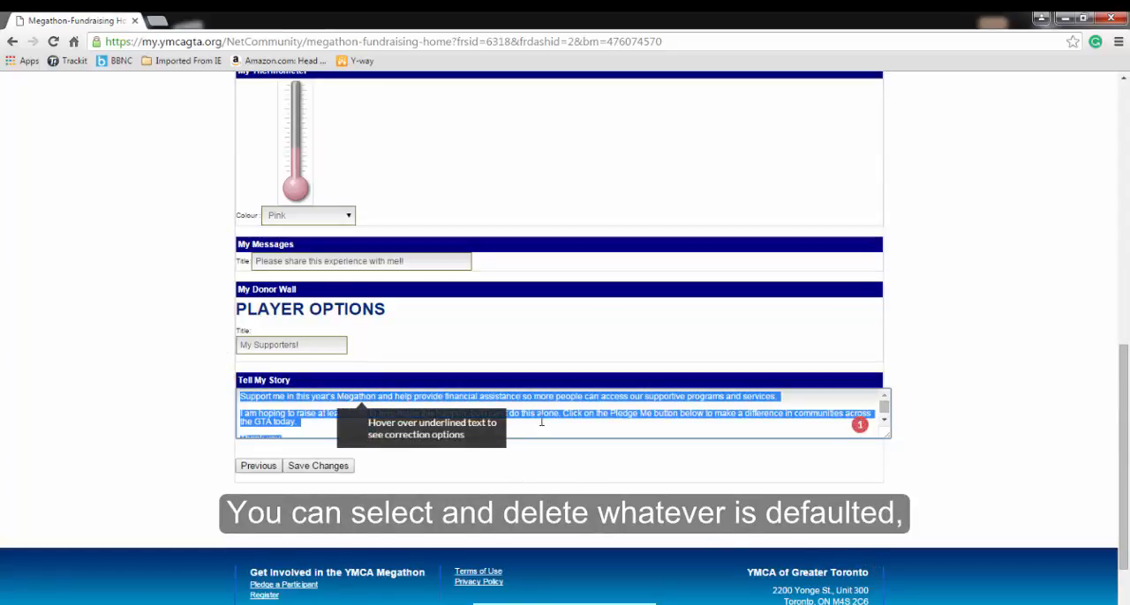
{"action": "key", "text": "BackSpace"}
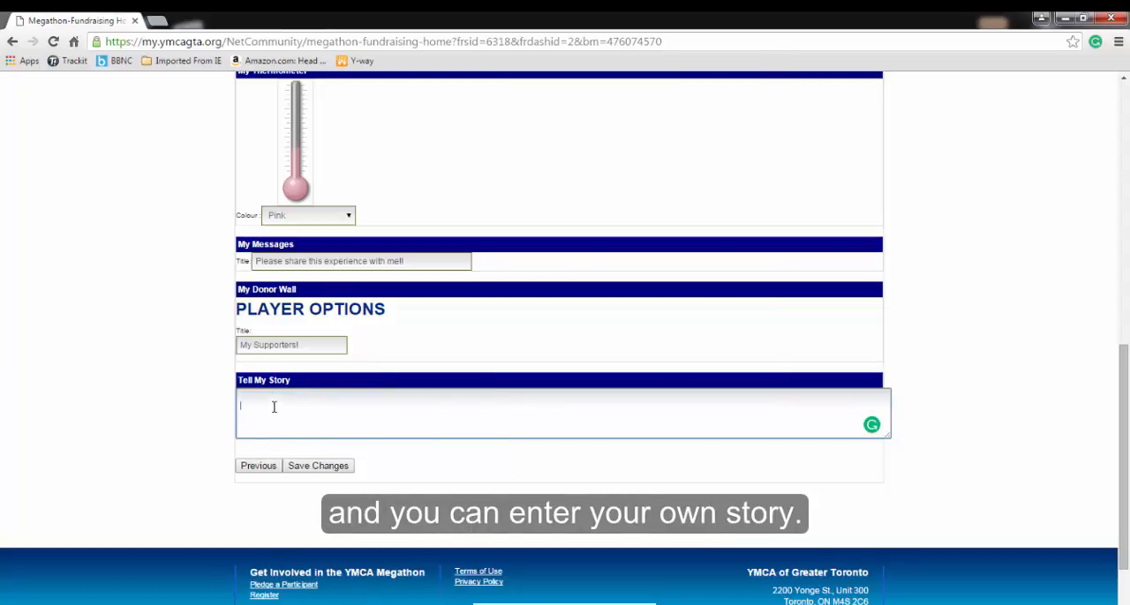
{"action": "type", "text": "This is my story"}
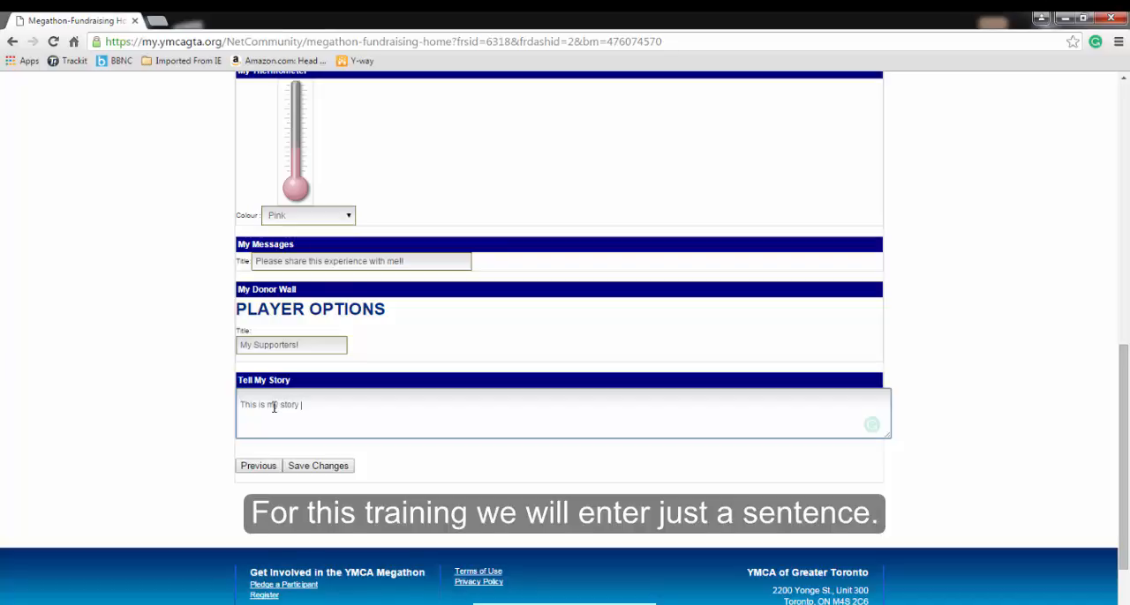
{"action": "type", "text": " for the 2016 Megatho"}
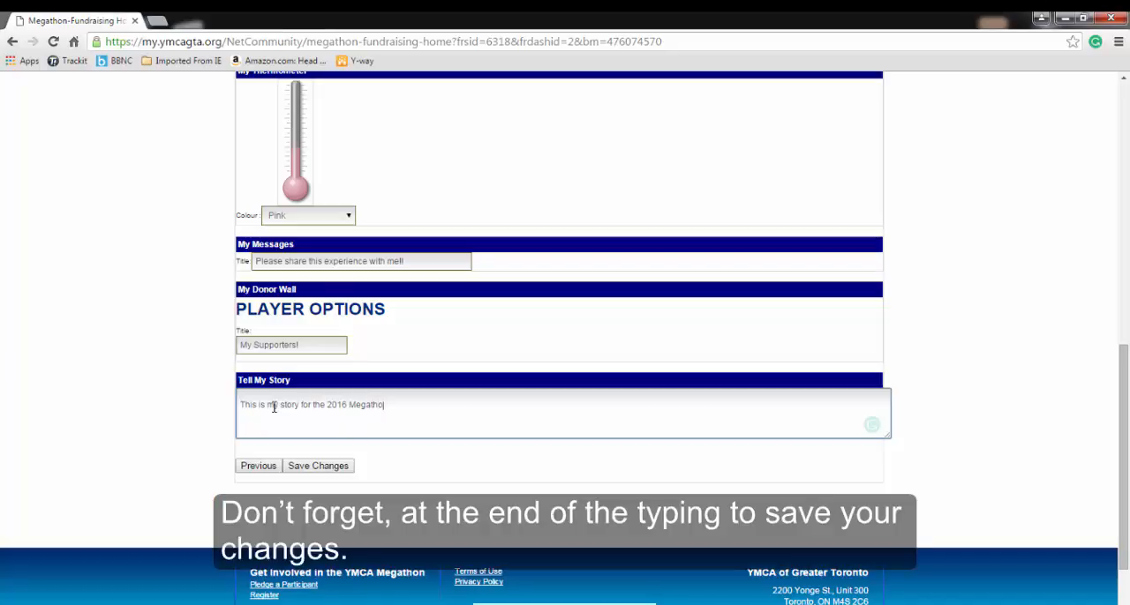
{"action": "type", "text": "n!!!"}
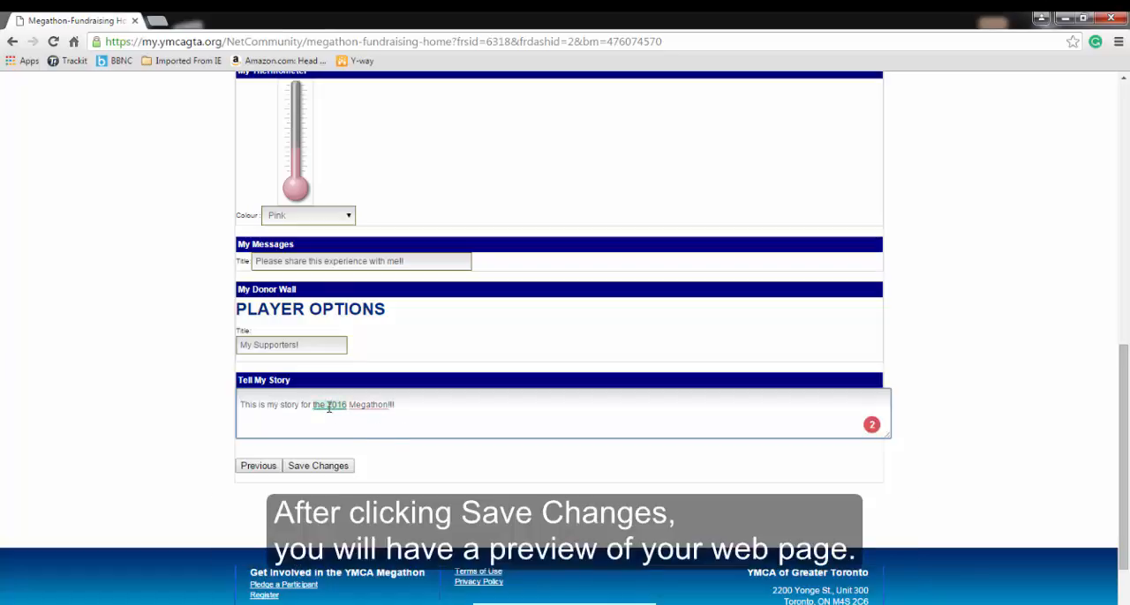
{"action": "key", "text": "BackSpace"}
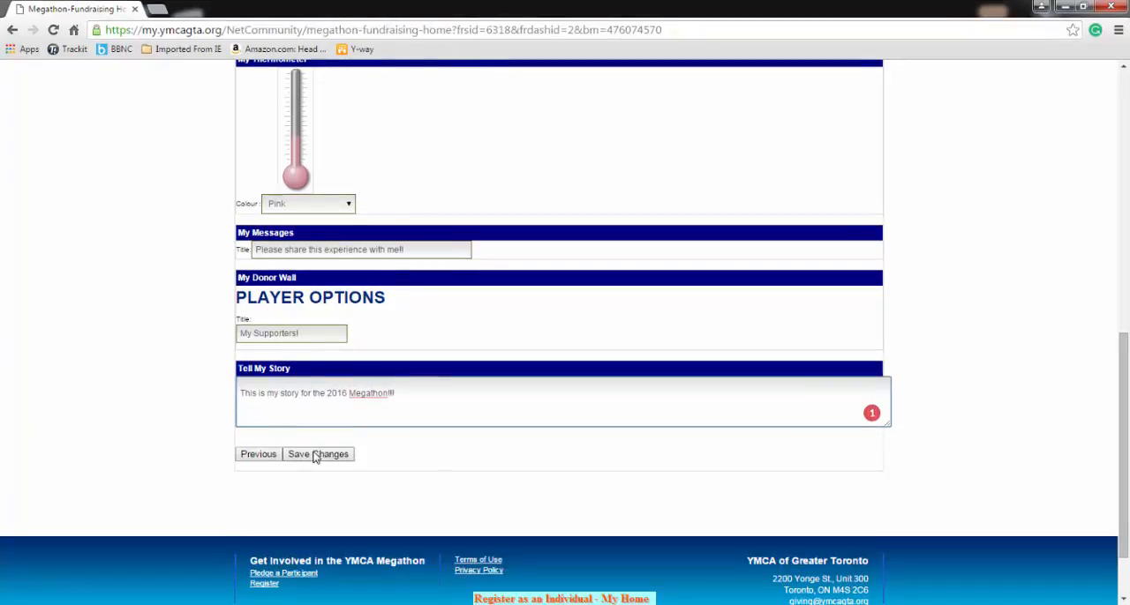
Save the fundraising page edits and review the titles, story, photo, thermometer and message board in the web page preview
{"action": "left_click", "coordinate": [316, 455]}
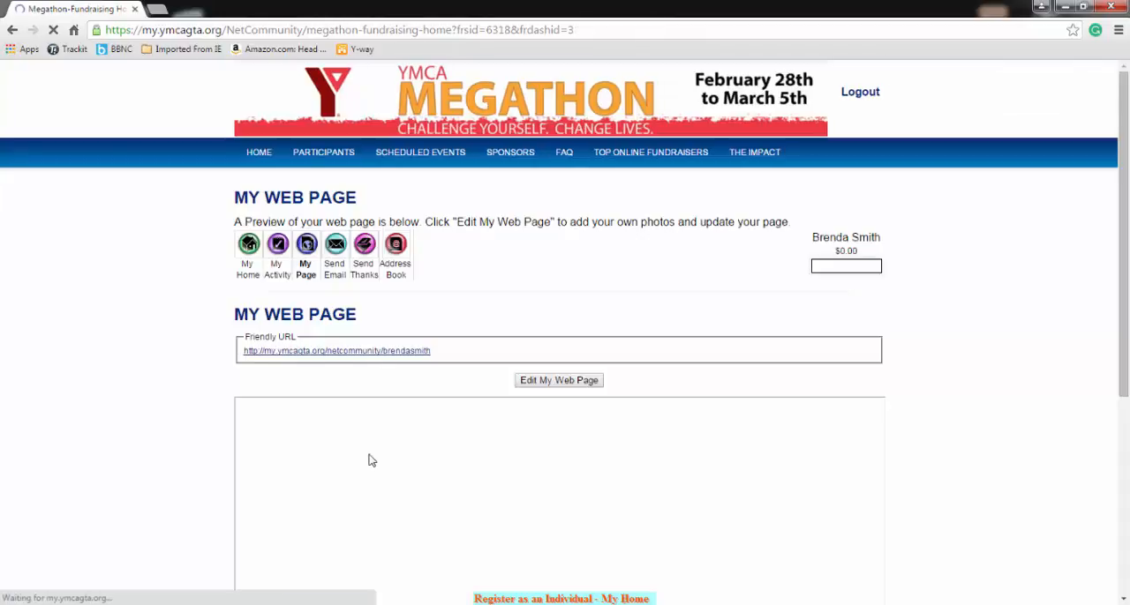
{"action": "scroll", "coordinate": [737, 433], "scroll_direction": "down", "scroll_amount": 2}
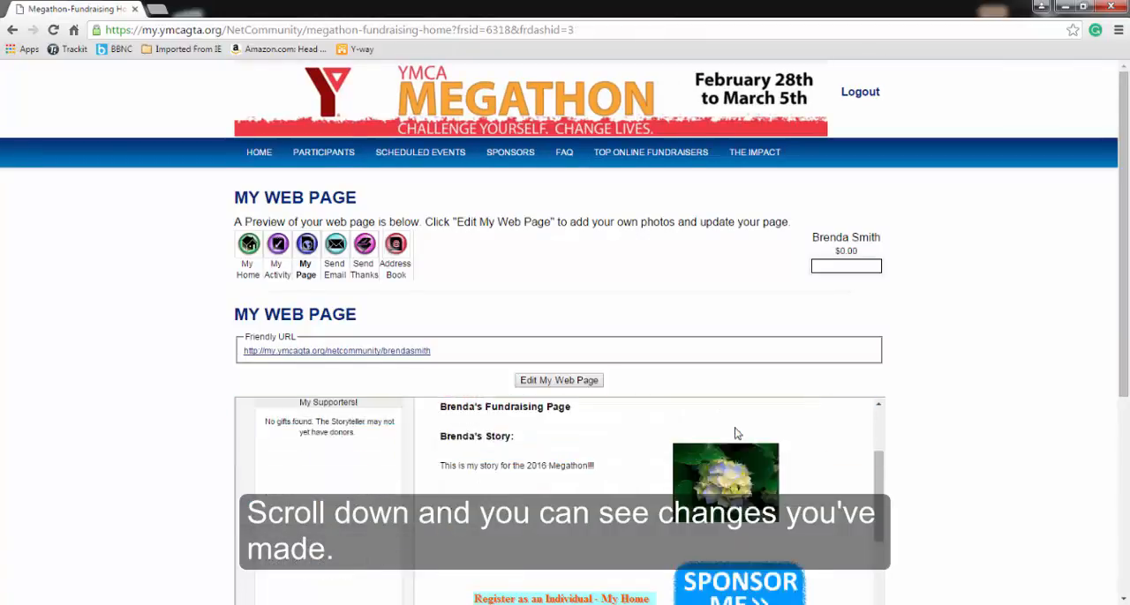
{"action": "scroll", "coordinate": [737, 434], "scroll_direction": "down", "scroll_amount": 3}
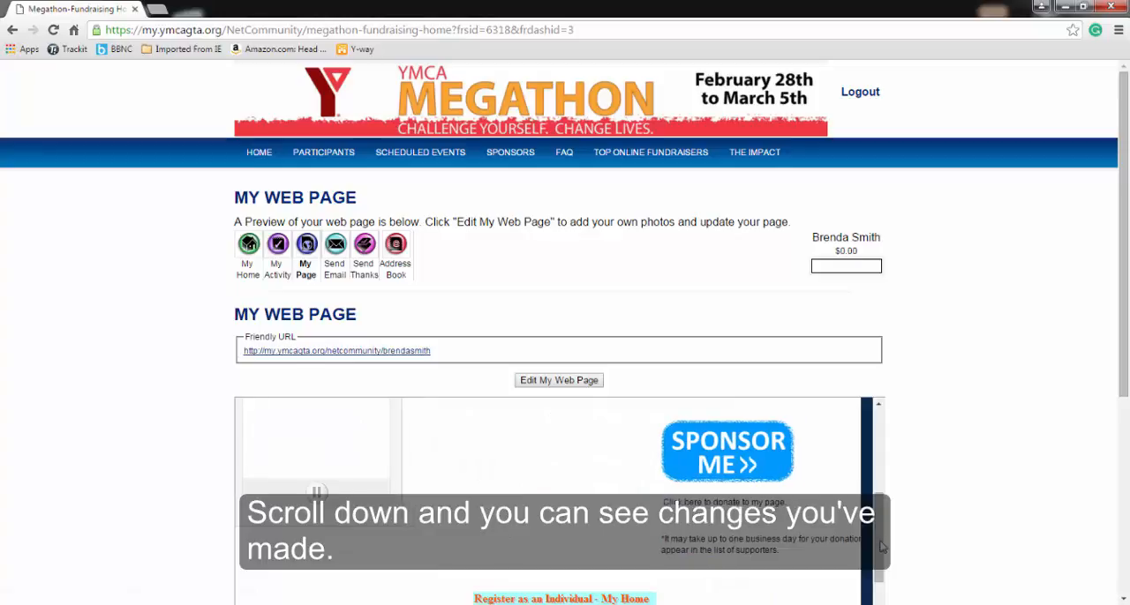
{"action": "scroll", "coordinate": [880, 547], "scroll_direction": "down", "scroll_amount": 5}
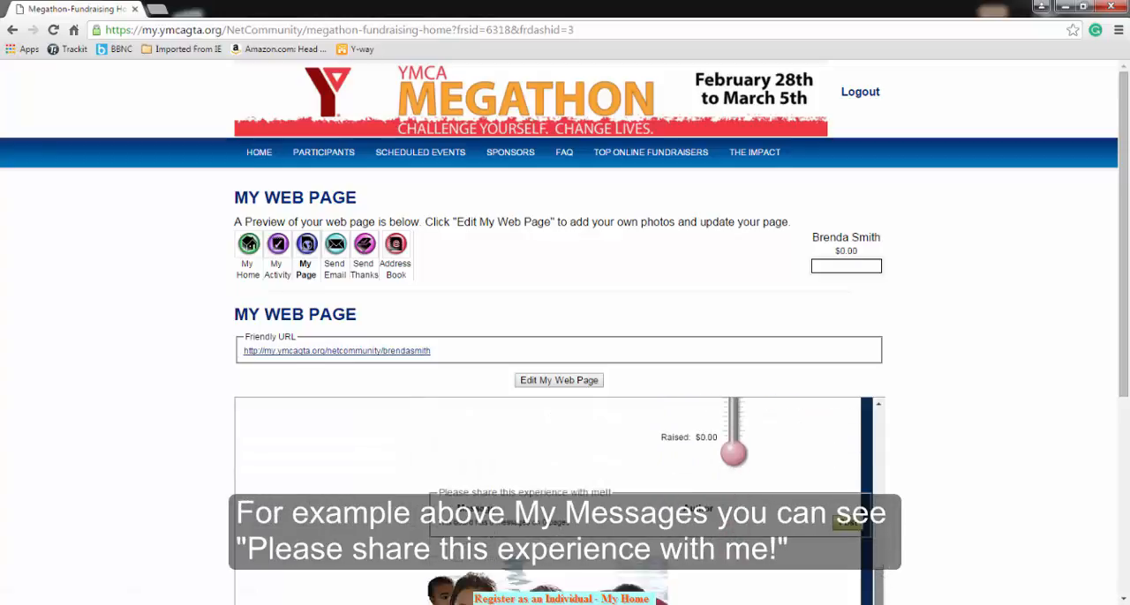
{"action": "mouse_move", "coordinate": [879, 574]}
{"action": "left_mouse_down"}
{"action": "mouse_move", "coordinate": [879, 604]}
{"action": "mouse_move", "coordinate": [879, 584]}
{"action": "left_mouse_up"}
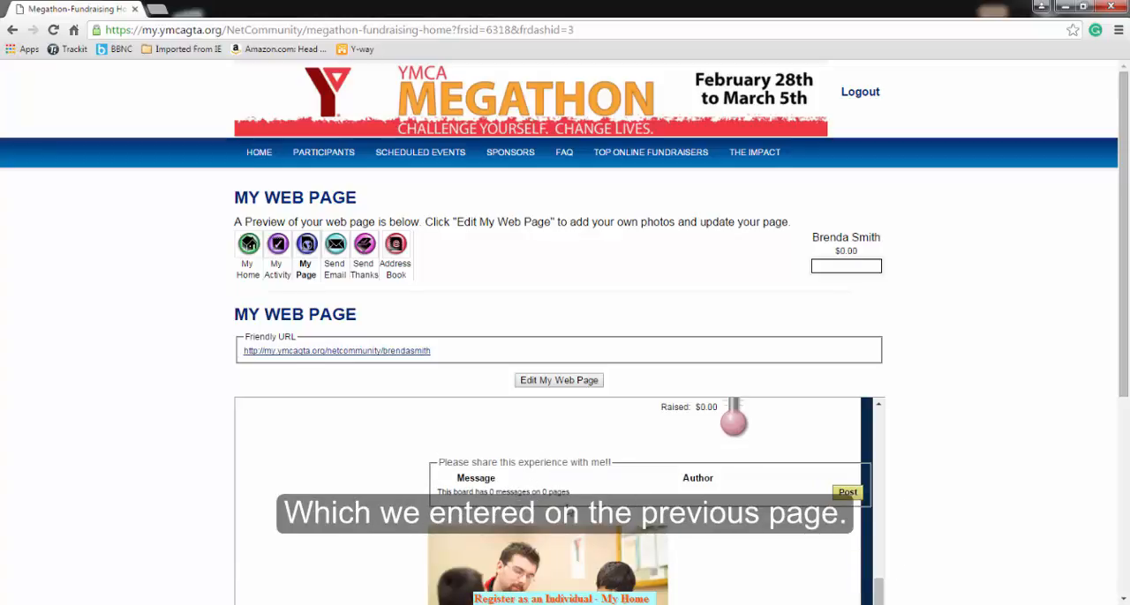
{"action": "left_click_drag", "start_coordinate": [880, 589], "coordinate": [880, 470]}
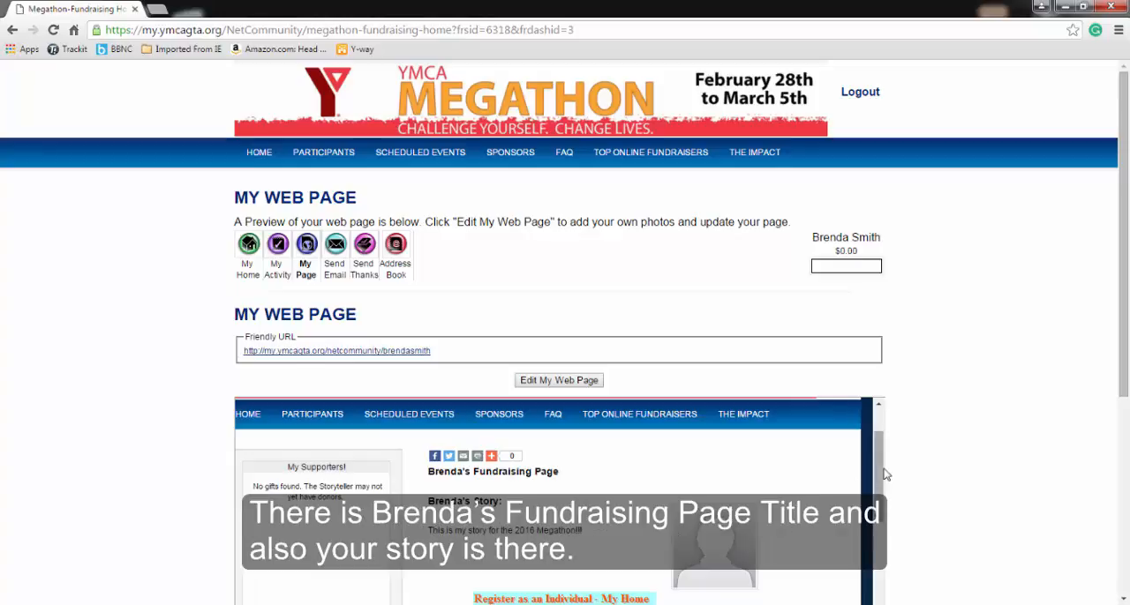
{"action": "left_click_drag", "start_coordinate": [880, 479], "coordinate": [873, 604]}
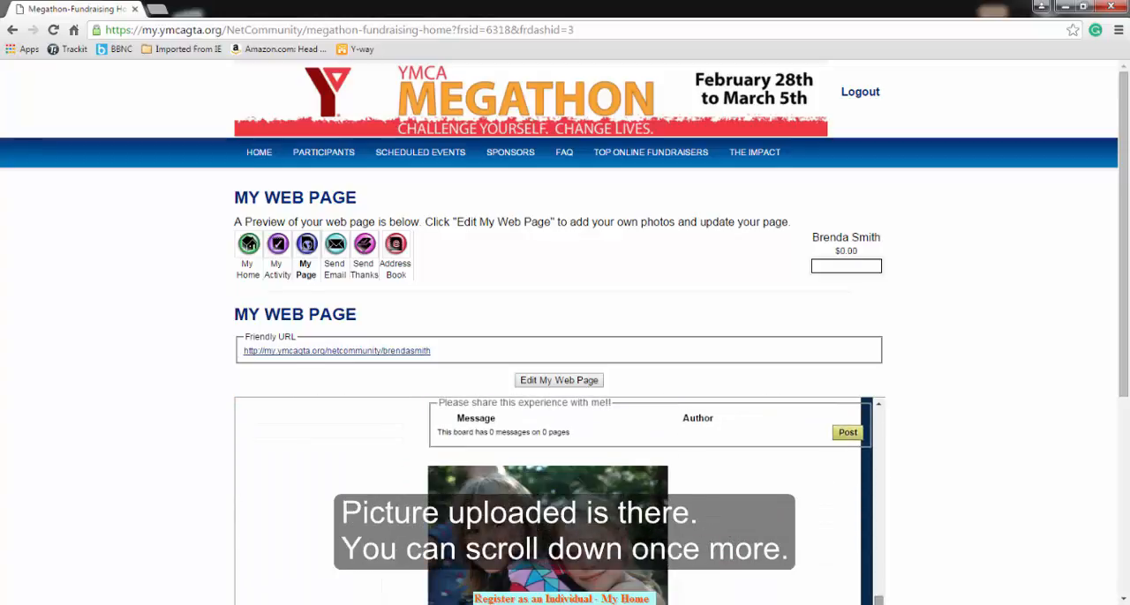
{"action": "left_click_drag", "start_coordinate": [1126, 299], "coordinate": [1124, 258]}
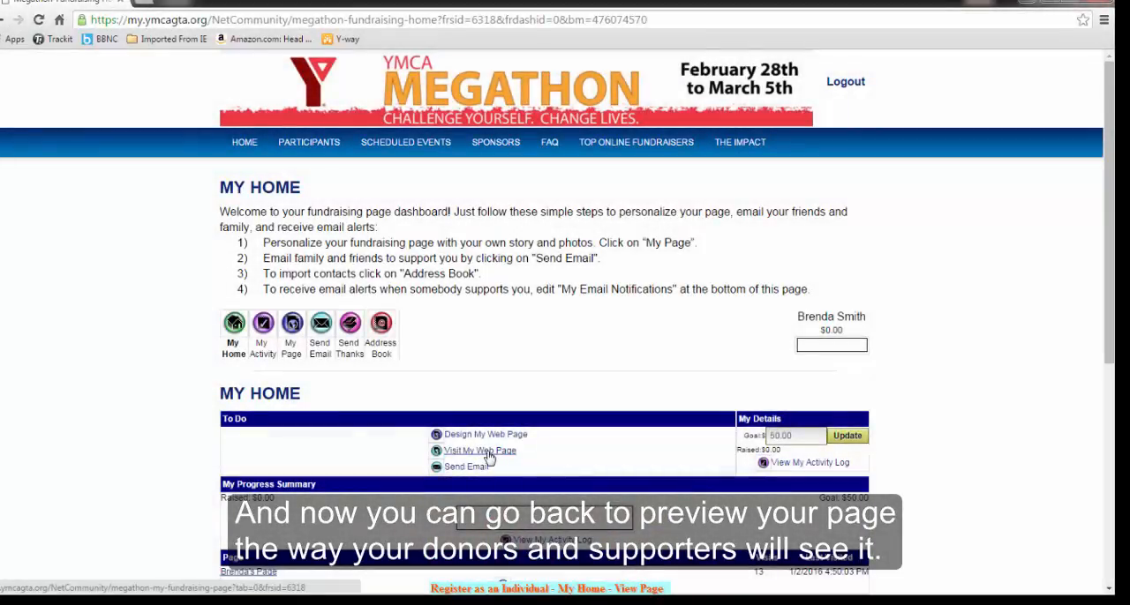
Visit the fundraising page as donors see it and examine its story, photo, sponsor link, thermometer and message board
{"action": "left_click", "coordinate": [487, 452]}
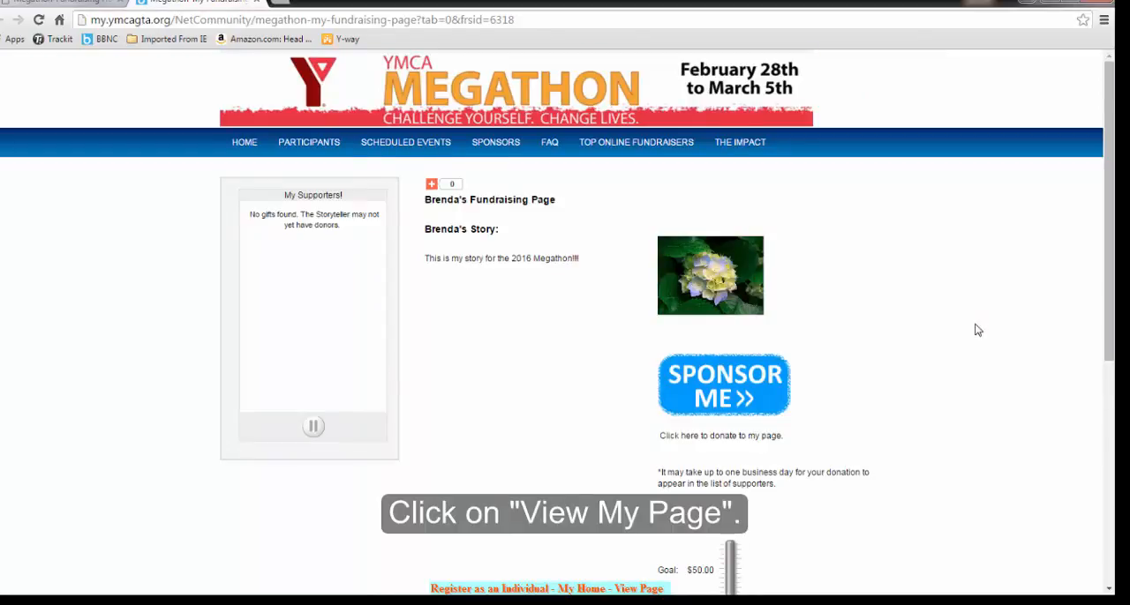
{"action": "scroll", "coordinate": [977, 330], "scroll_direction": "down", "scroll_amount": 3}
{"action": "scroll", "coordinate": [978, 330], "scroll_direction": "up", "scroll_amount": 3}
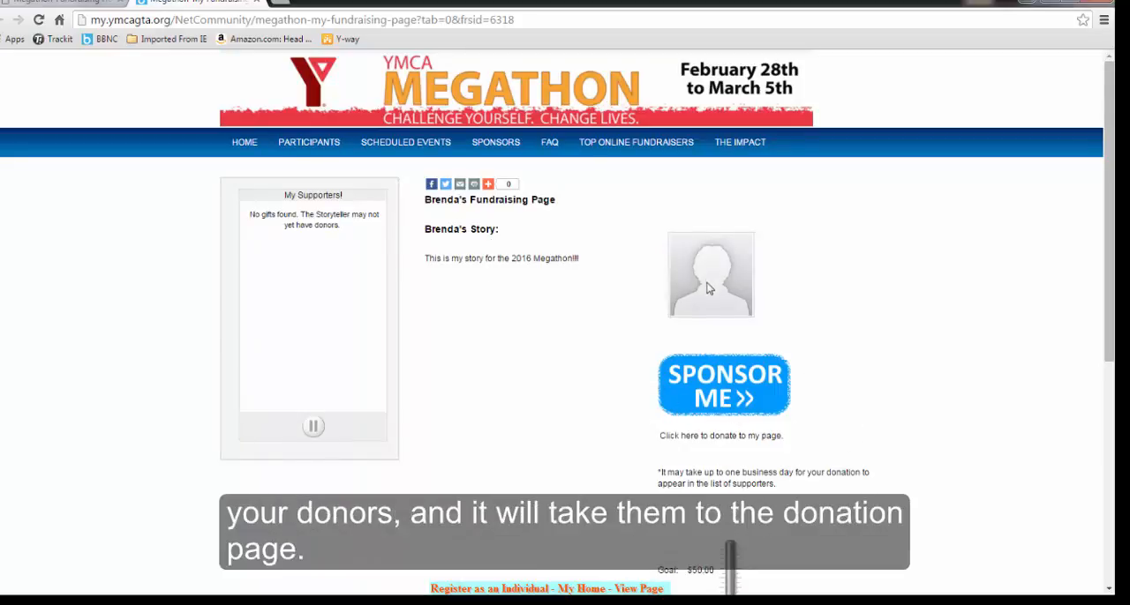
{"action": "scroll", "coordinate": [707, 291], "scroll_direction": "down", "scroll_amount": 2}
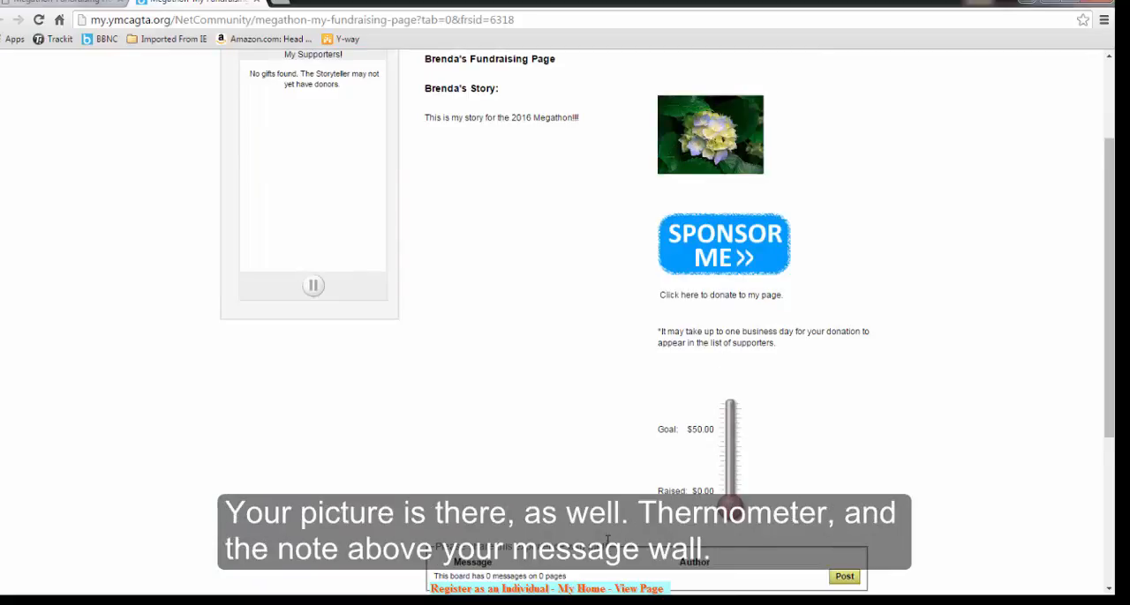
{"action": "scroll", "coordinate": [585, 478], "scroll_direction": "up", "scroll_amount": 3}
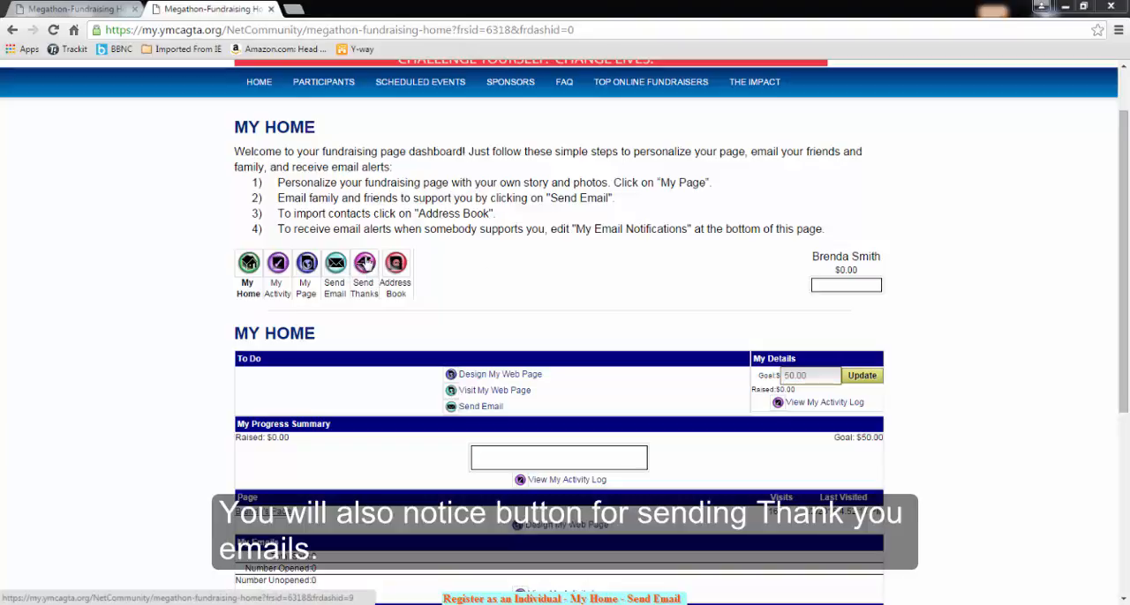
Check the donation alert option under My Email Notifications on the My Home dashboard
{"action": "left_click_drag", "start_coordinate": [1124, 265], "coordinate": [1124, 372]}
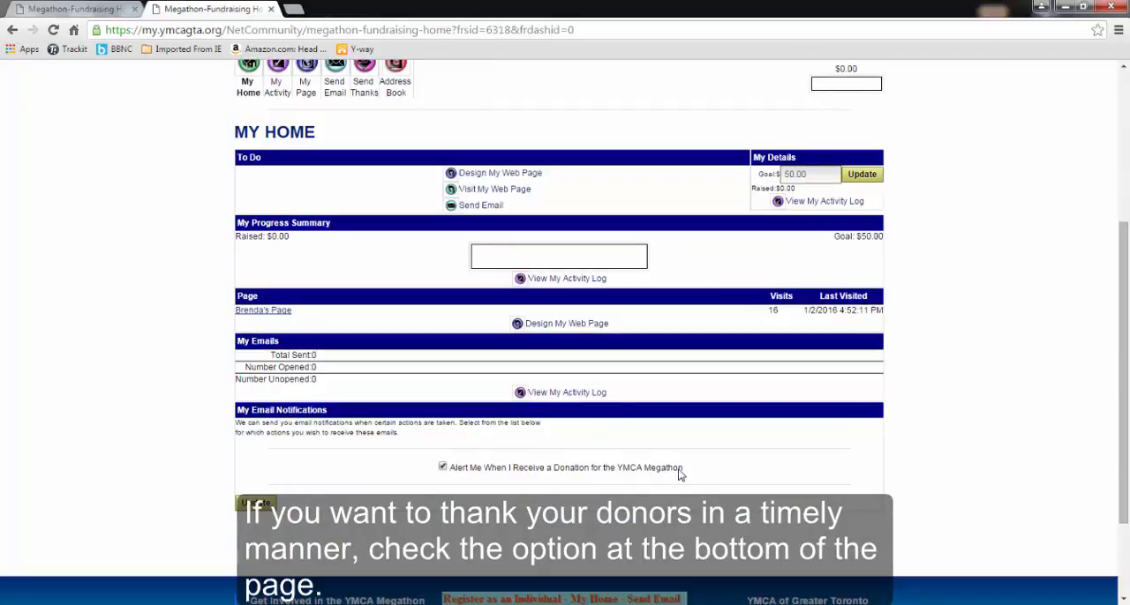
{"action": "scroll", "coordinate": [780, 479], "scroll_direction": "up", "scroll_amount": 3}
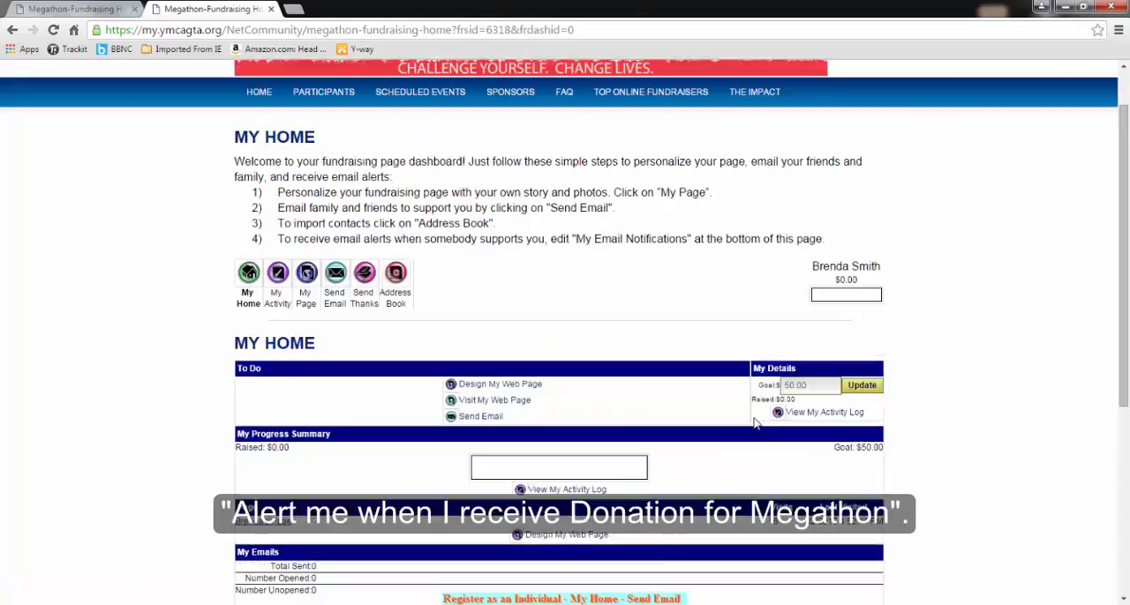
Open the Send Email page and read its instructions for emailing family and friends
{"action": "left_click", "coordinate": [335, 276]}
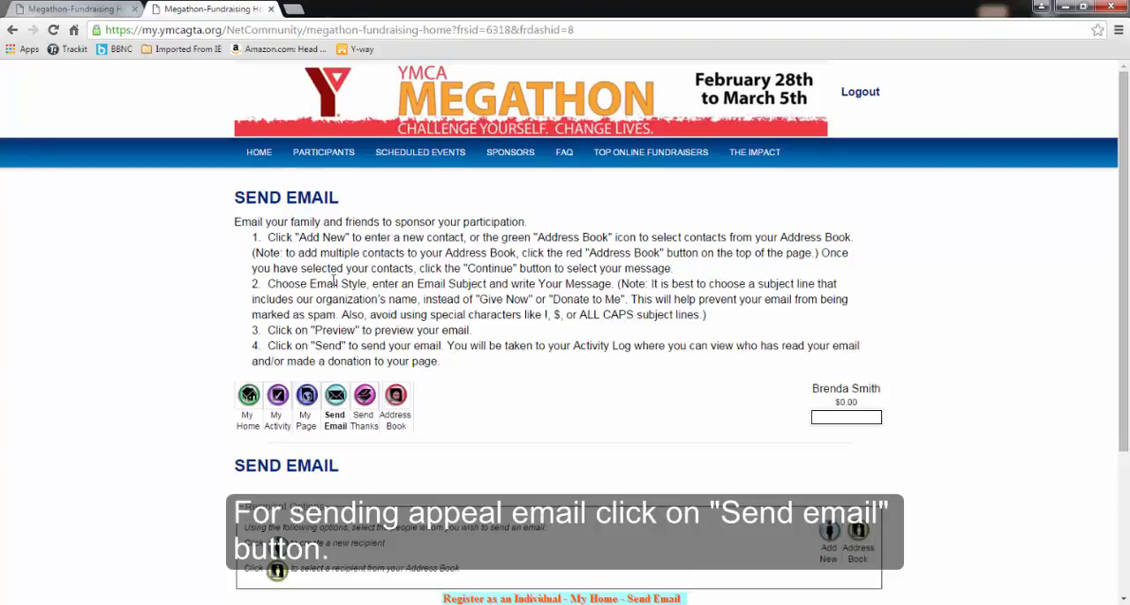
{"action": "left_click_drag", "start_coordinate": [232, 226], "coordinate": [821, 360]}
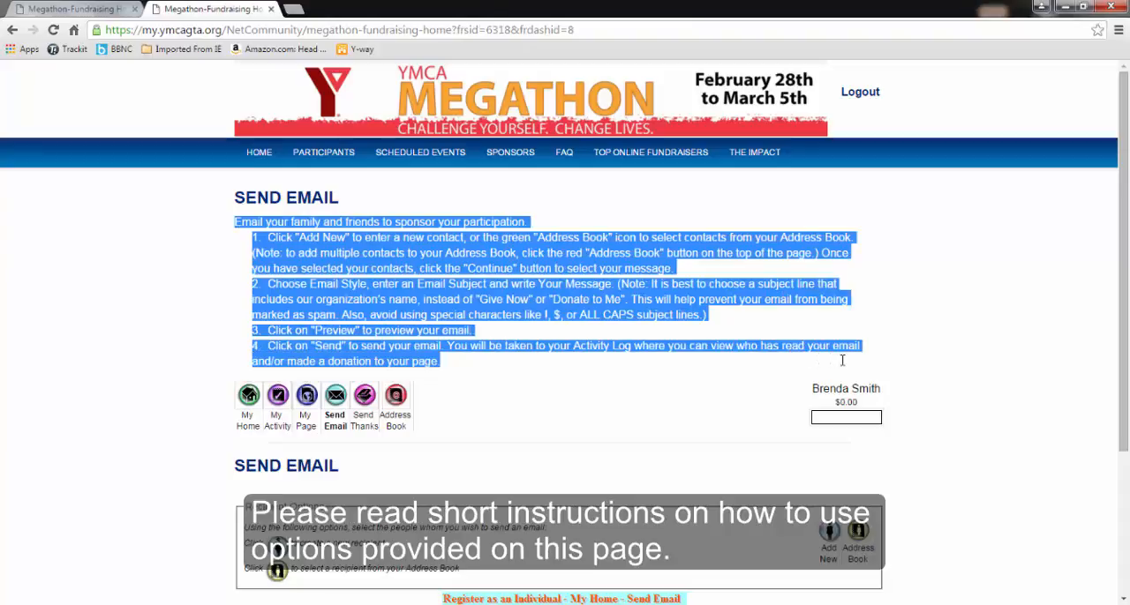
{"action": "left_click", "coordinate": [692, 414]}
{"action": "scroll", "coordinate": [446, 453], "scroll_direction": "down", "scroll_amount": 3}
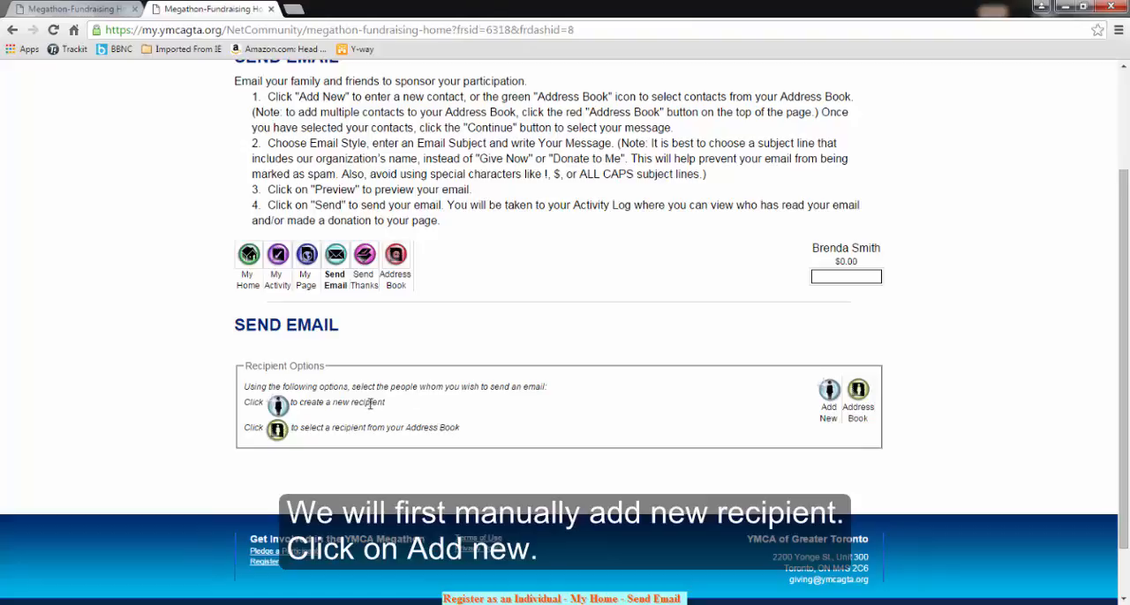
Add a new individual recipient with the contact's first name, last name and e-mail address, and continue to composing the message
{"action": "left_click", "coordinate": [829, 393]}
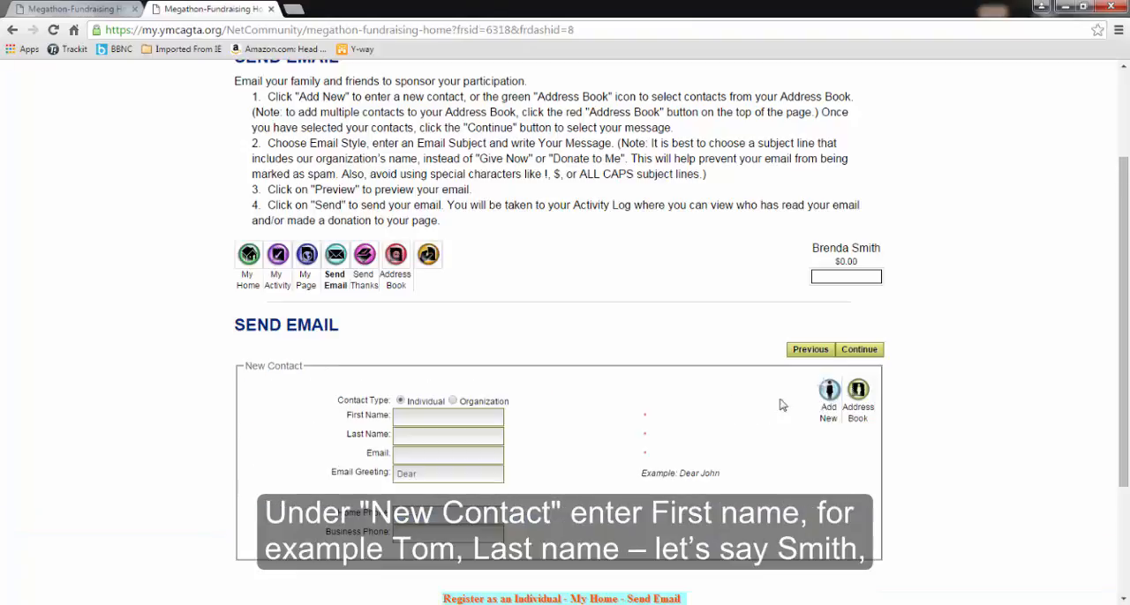
{"action": "left_click", "coordinate": [422, 416]}
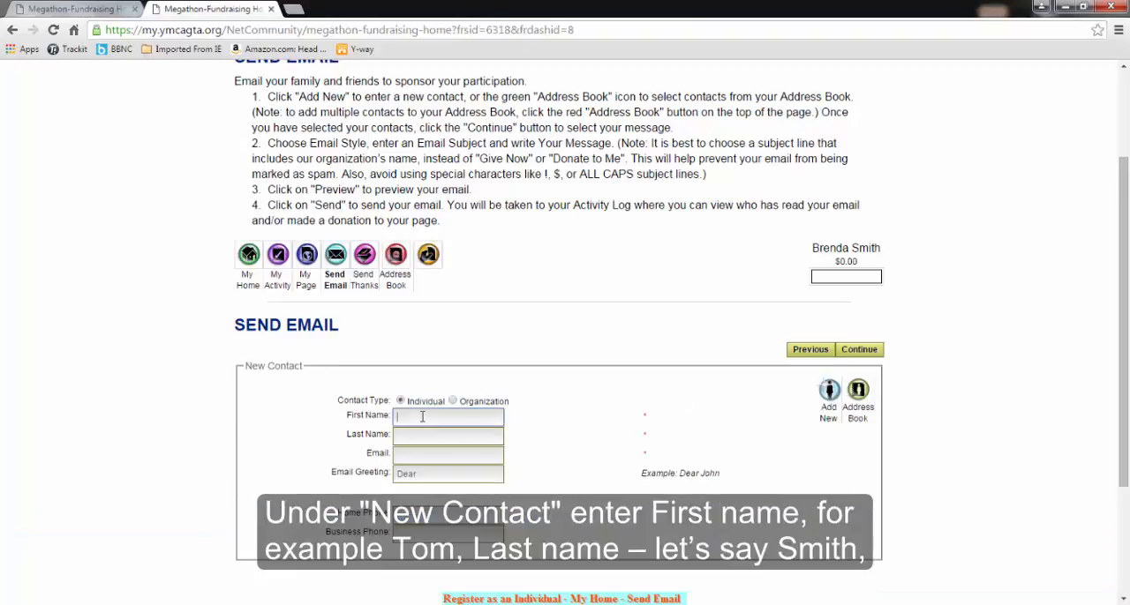
{"action": "left_click", "coordinate": [497, 440]}
{"action": "type", "text": "Smith"}
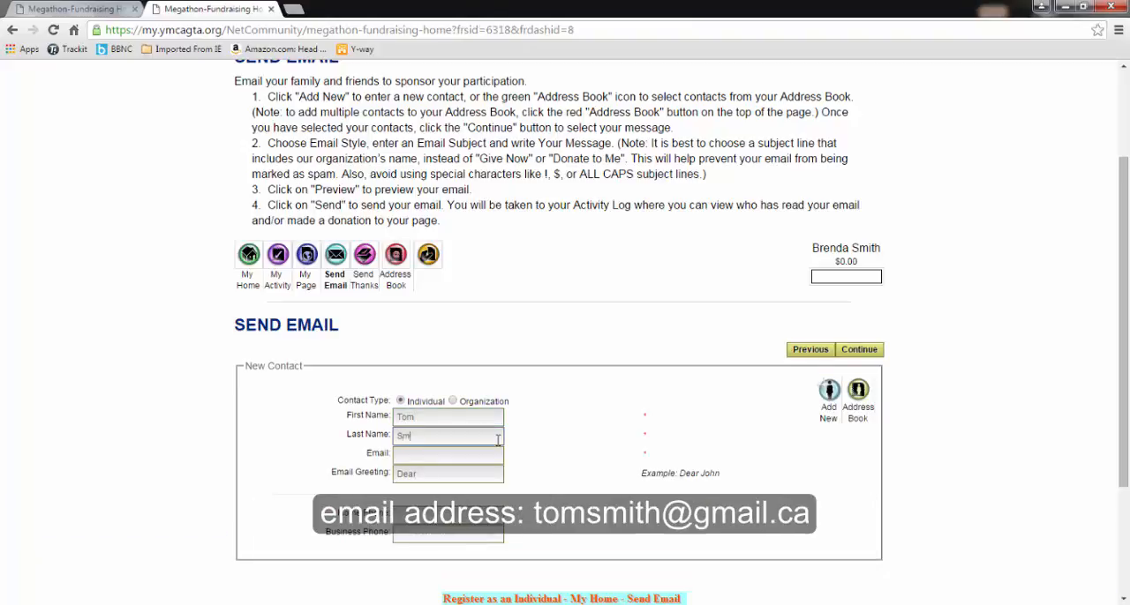
{"action": "key", "text": "Tab"}
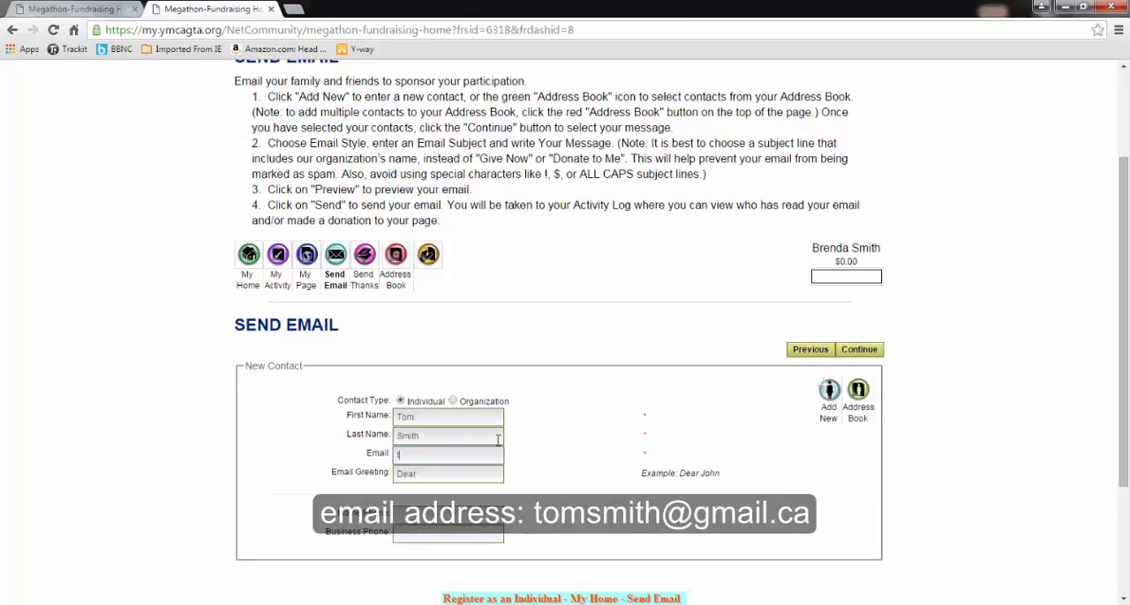
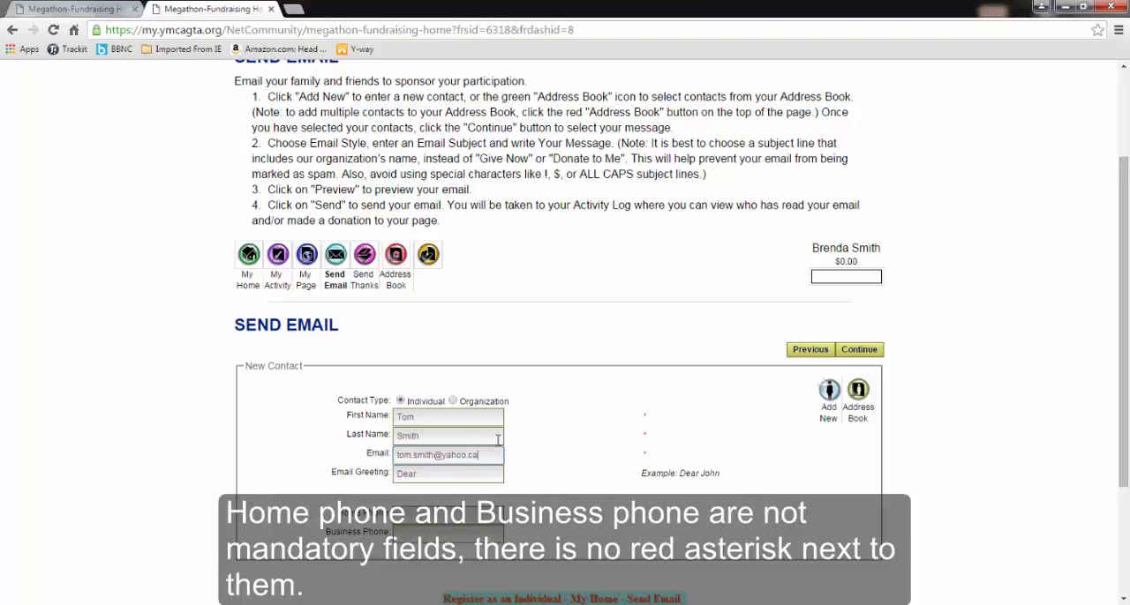
{"action": "key", "text": "Tab"}
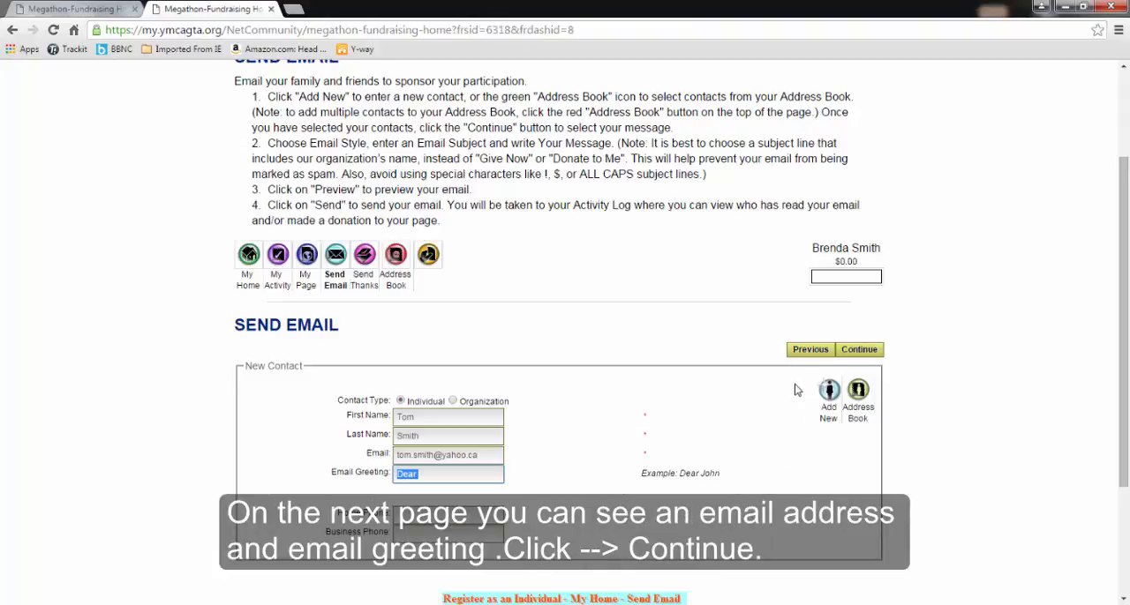
{"action": "left_click", "coordinate": [863, 351]}
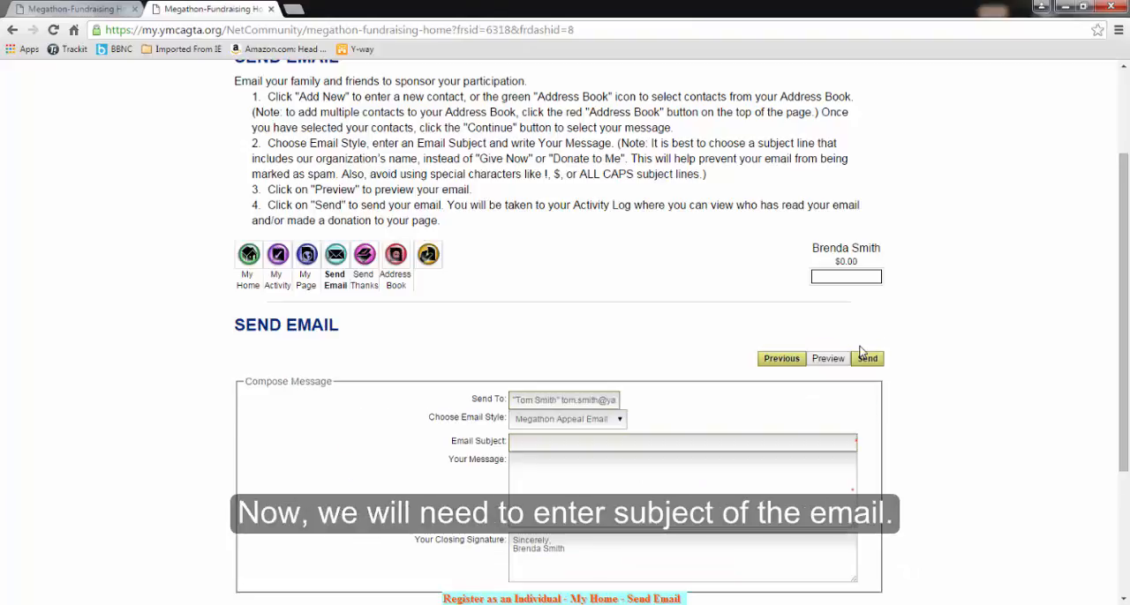
Enter "Megathon 2016 Fundraise with" followed by the participant's first name and an exclamation mark as the email subject
{"action": "left_click", "coordinate": [594, 441]}
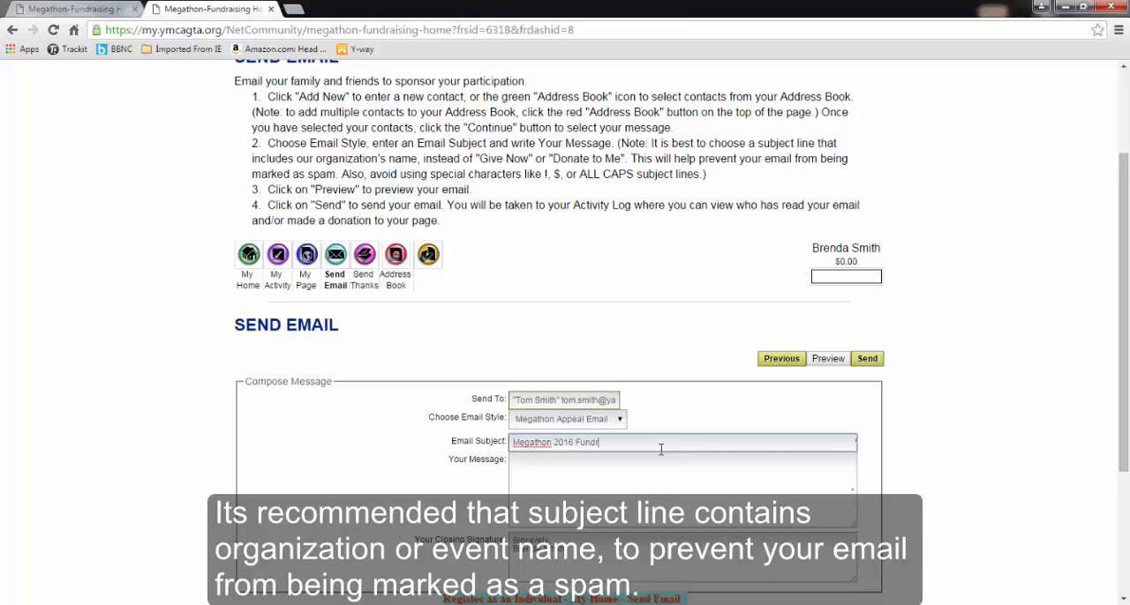
{"action": "type", "text": "with Brenda!"}
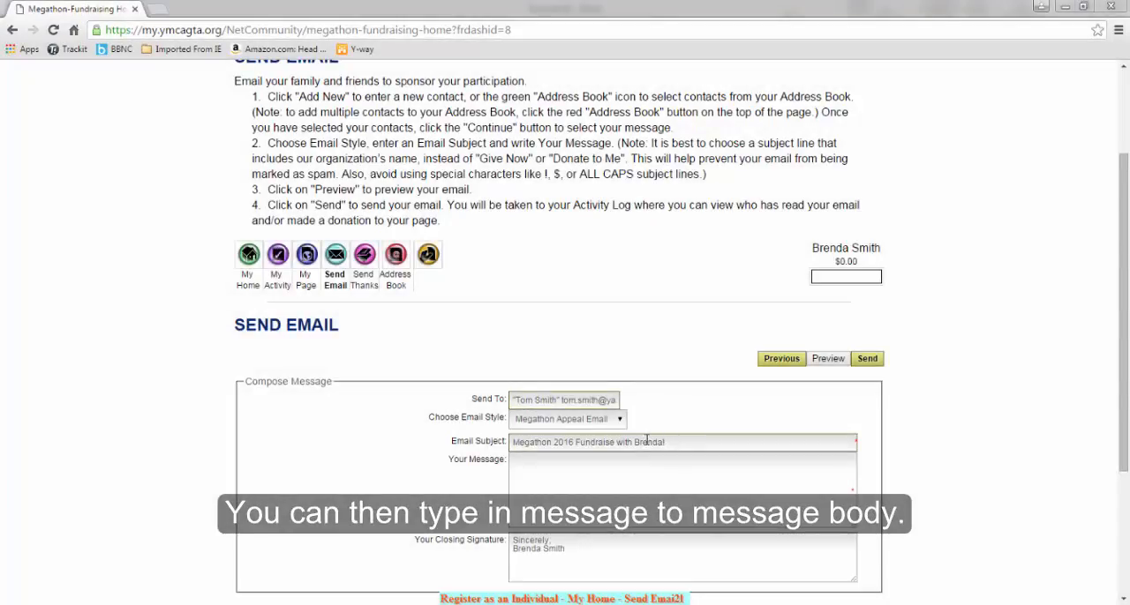
Paste the invitation to the 2016 Megathon fundraising event, with its $50 goal and March 5th Arriba Challenge, as the message and send the email
{"action": "left_click", "coordinate": [597, 472]}
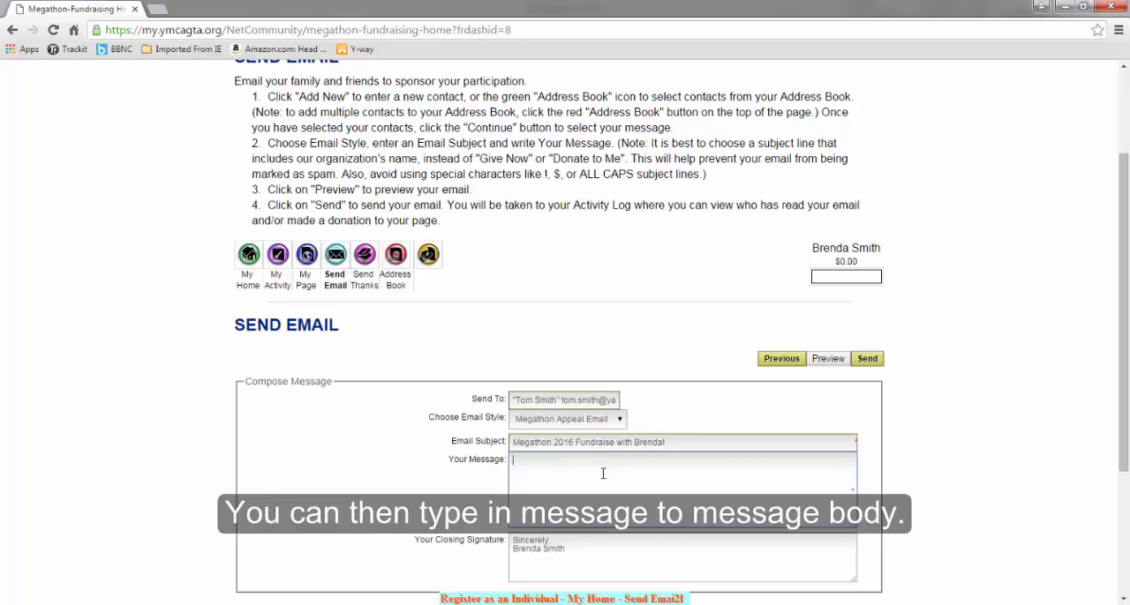
{"action": "type", "text": "Please join me for the 2016 Megathon fundraising event! My goal is to raise $50 and help promote children's activities. I will be participating in Amba Challenge on March 5th!!!"}
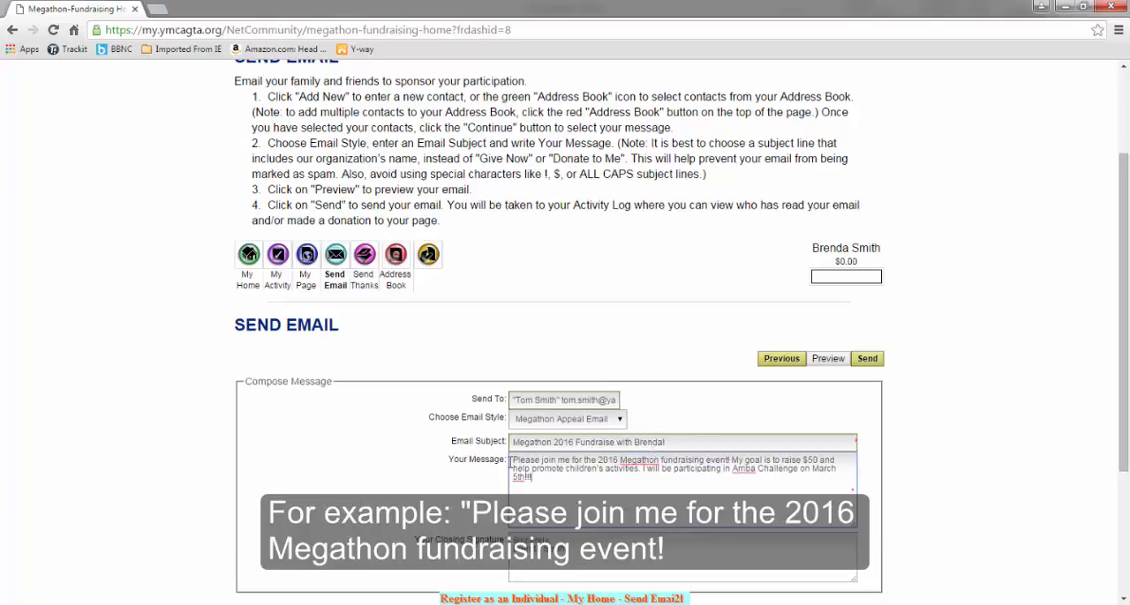
{"action": "key", "text": "Return"}
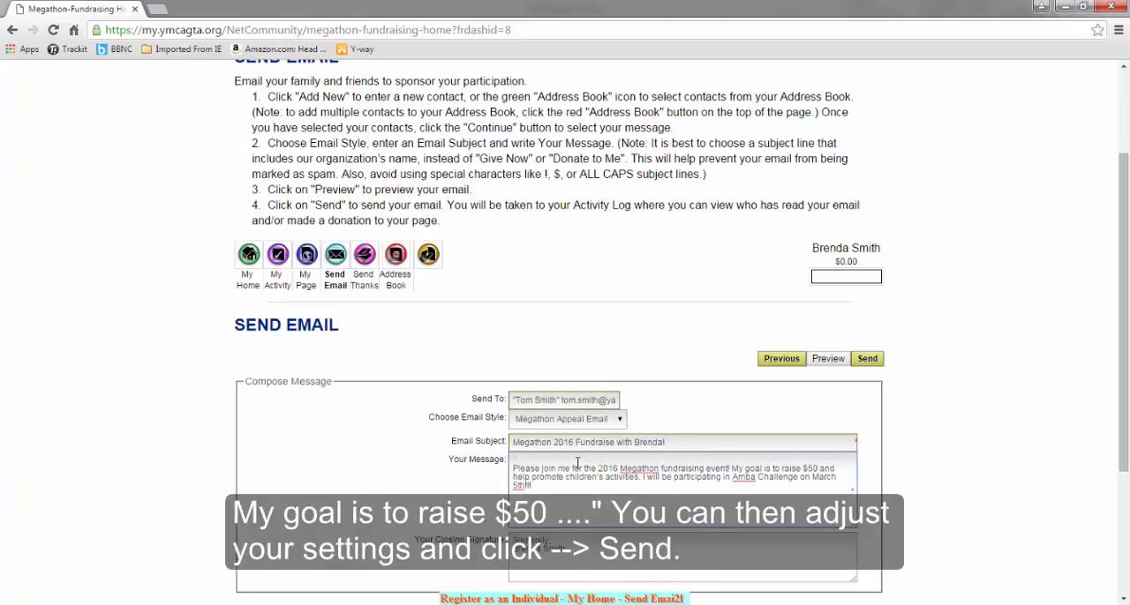
{"action": "left_click", "coordinate": [868, 359]}
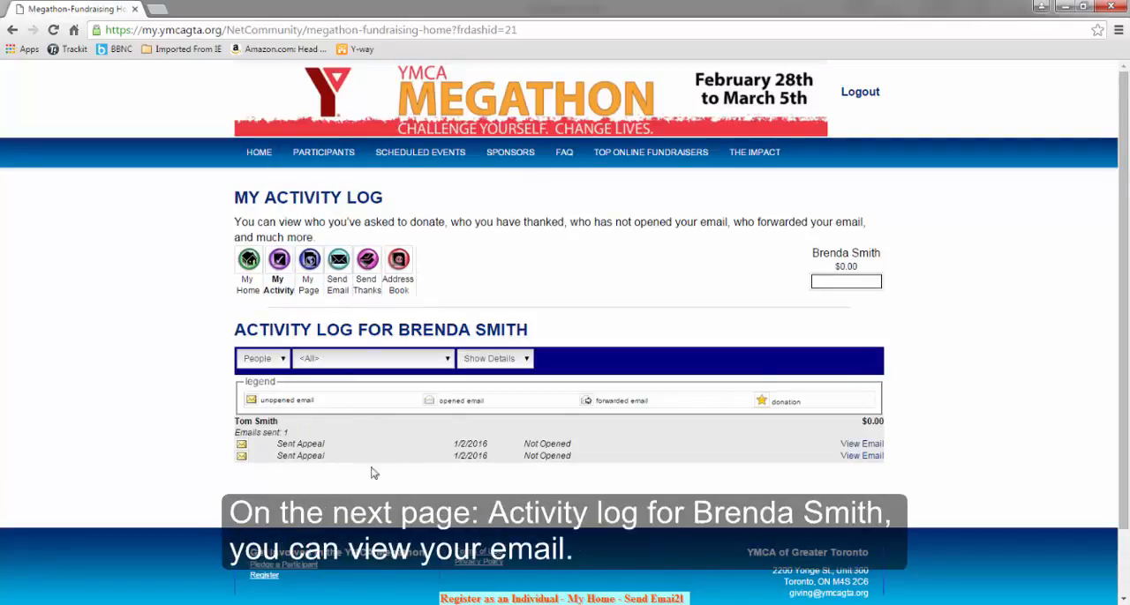
View the second sent appeal email from the activity log in an enlarged preview window, and close the preview
{"action": "left_click", "coordinate": [861, 457]}
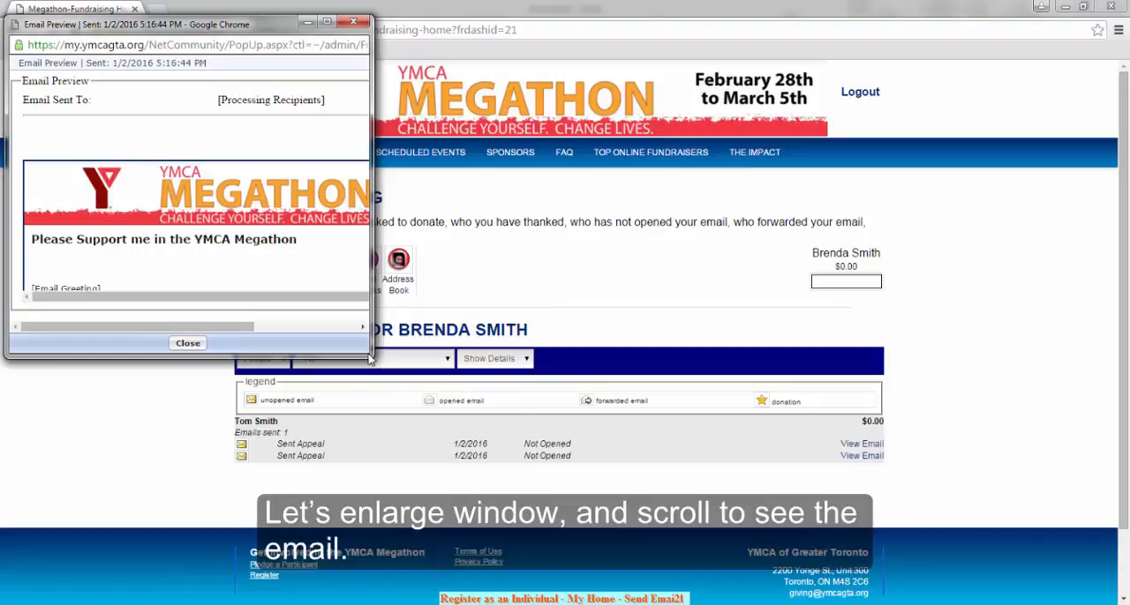
{"action": "left_click_drag", "start_coordinate": [369, 355], "coordinate": [623, 523]}
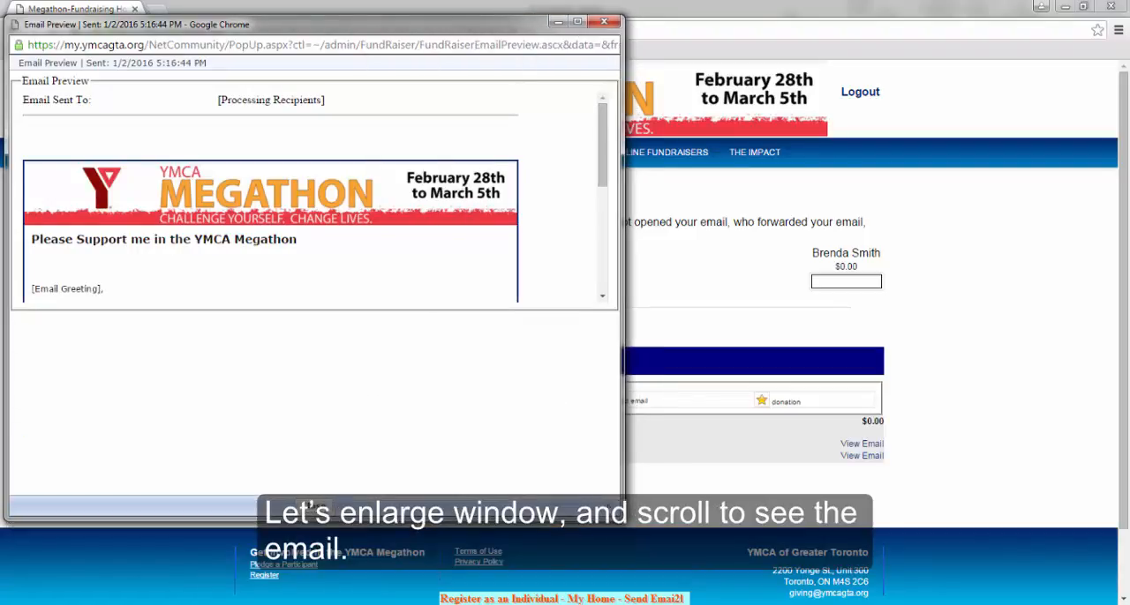
{"action": "mouse_move", "coordinate": [601, 168]}
{"action": "left_mouse_down"}
{"action": "mouse_move", "coordinate": [616, 246]}
{"action": "mouse_move", "coordinate": [600, 163]}
{"action": "left_mouse_up"}
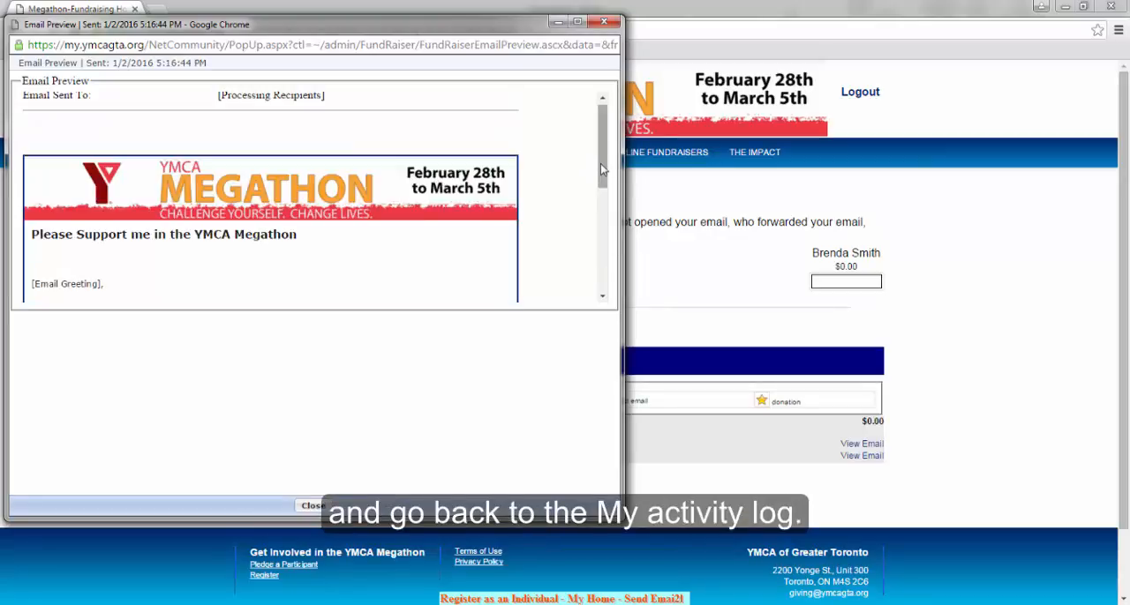
{"action": "left_click", "coordinate": [605, 22]}
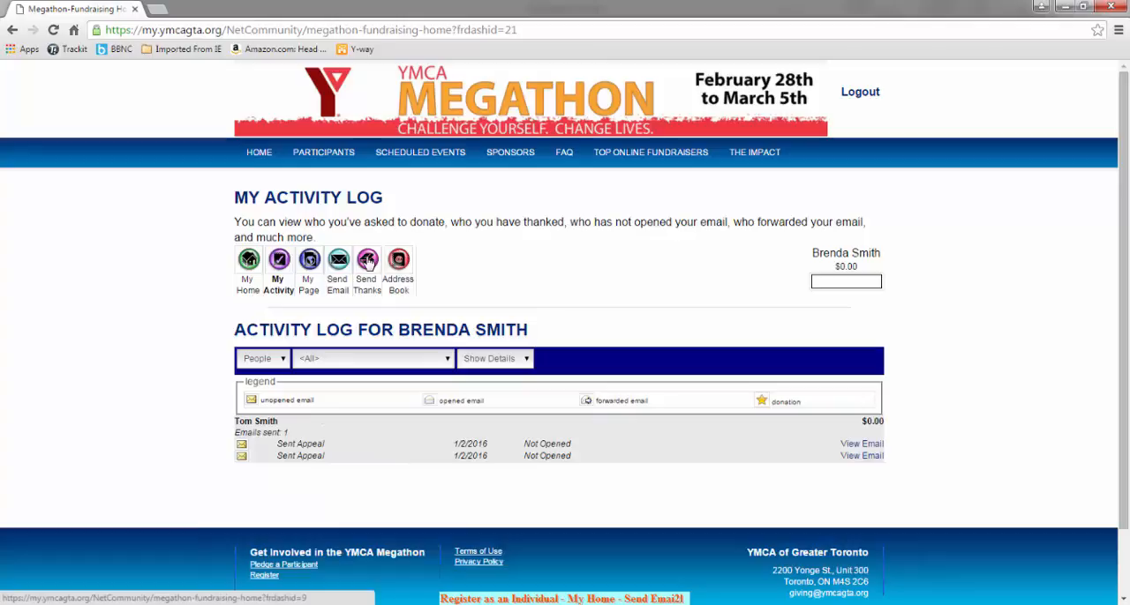
Open the Address Book to check the stored contact
{"action": "left_click", "coordinate": [404, 263]}
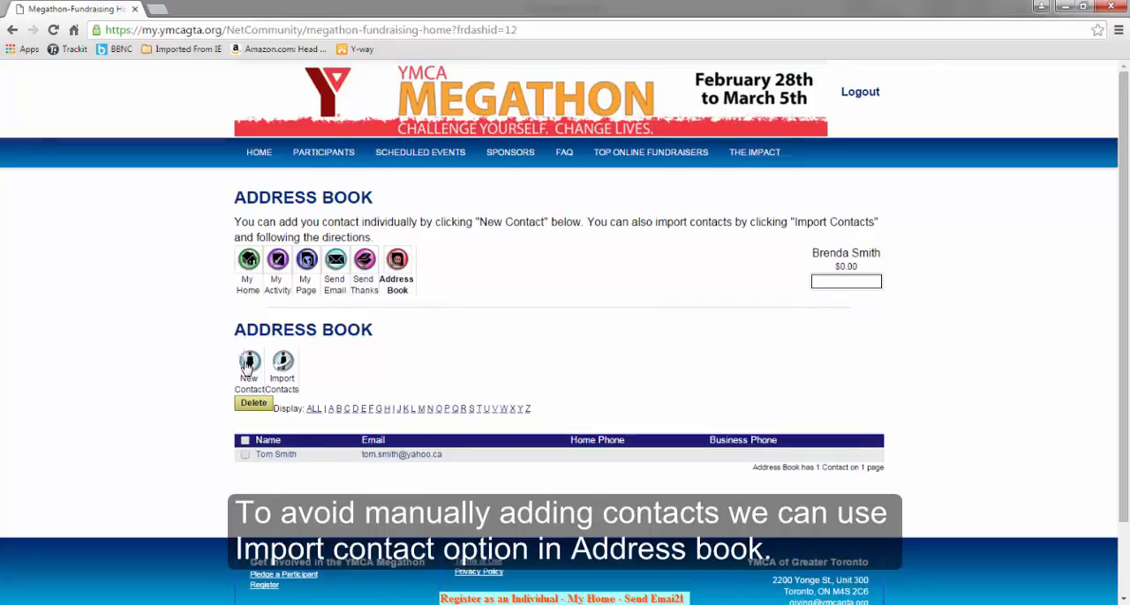
Open Import Contacts and its help, examine the fields expected for comma-separated files, and close the help window
{"action": "left_click", "coordinate": [282, 362]}
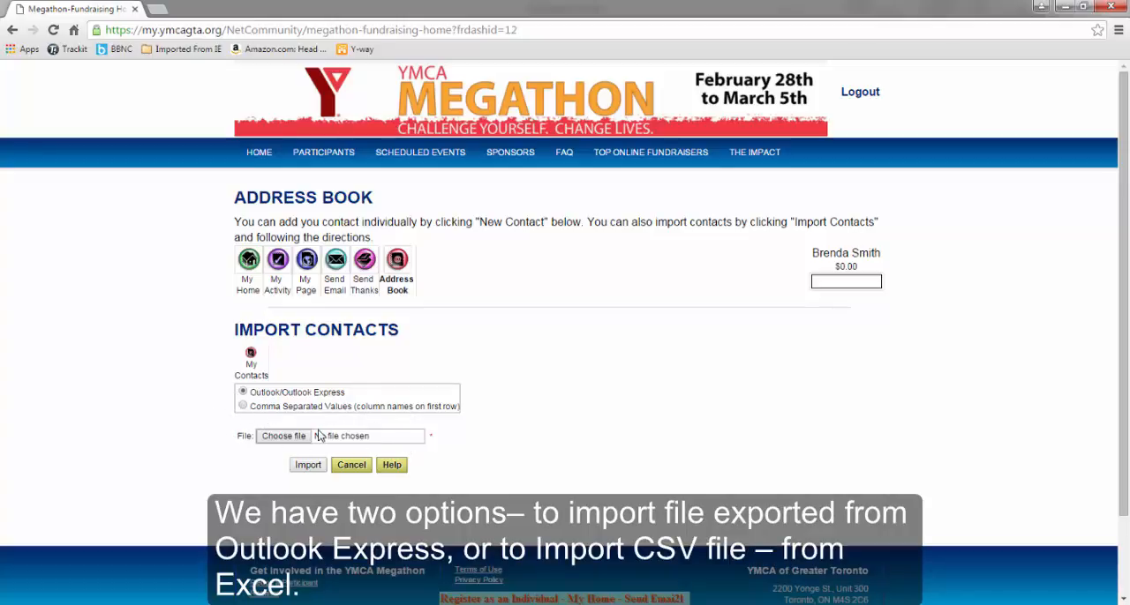
{"action": "left_click", "coordinate": [392, 466]}
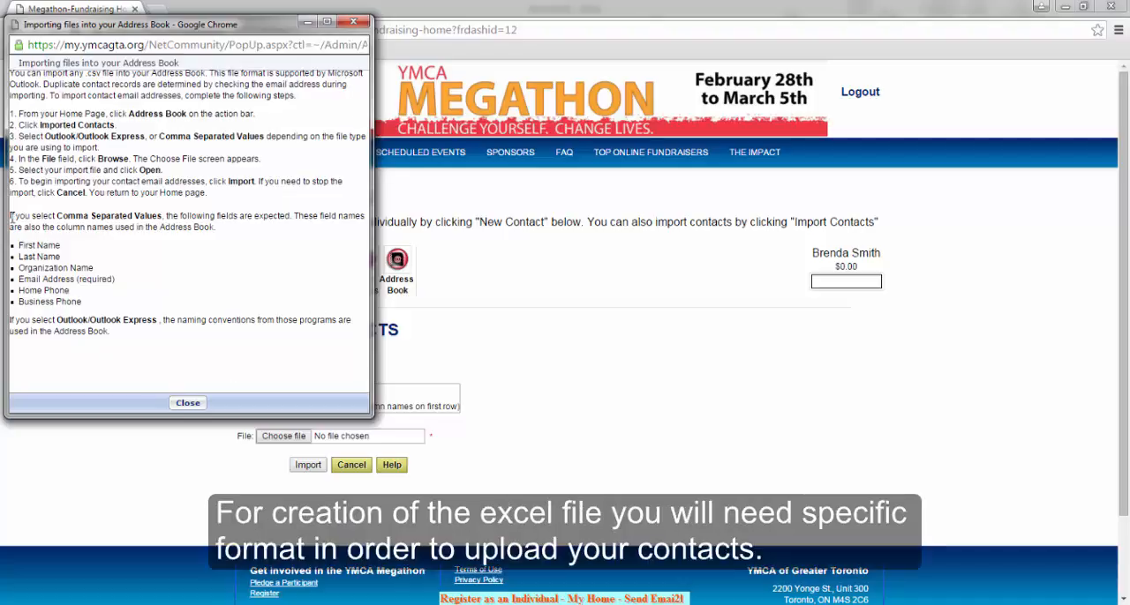
{"action": "left_click_drag", "start_coordinate": [12, 217], "coordinate": [367, 331]}
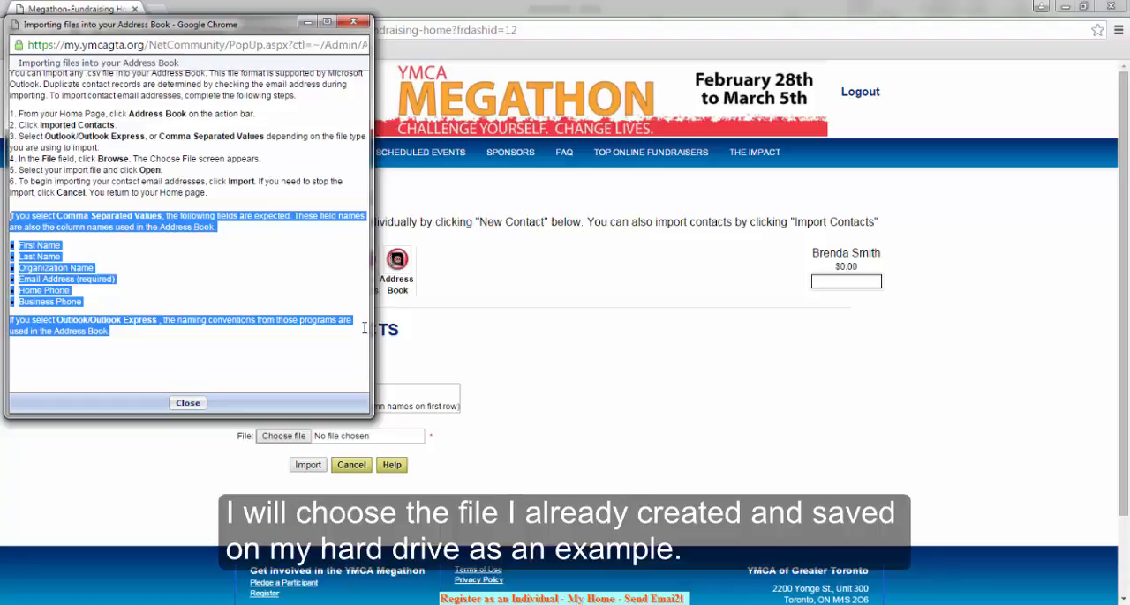
{"action": "left_click", "coordinate": [197, 404]}
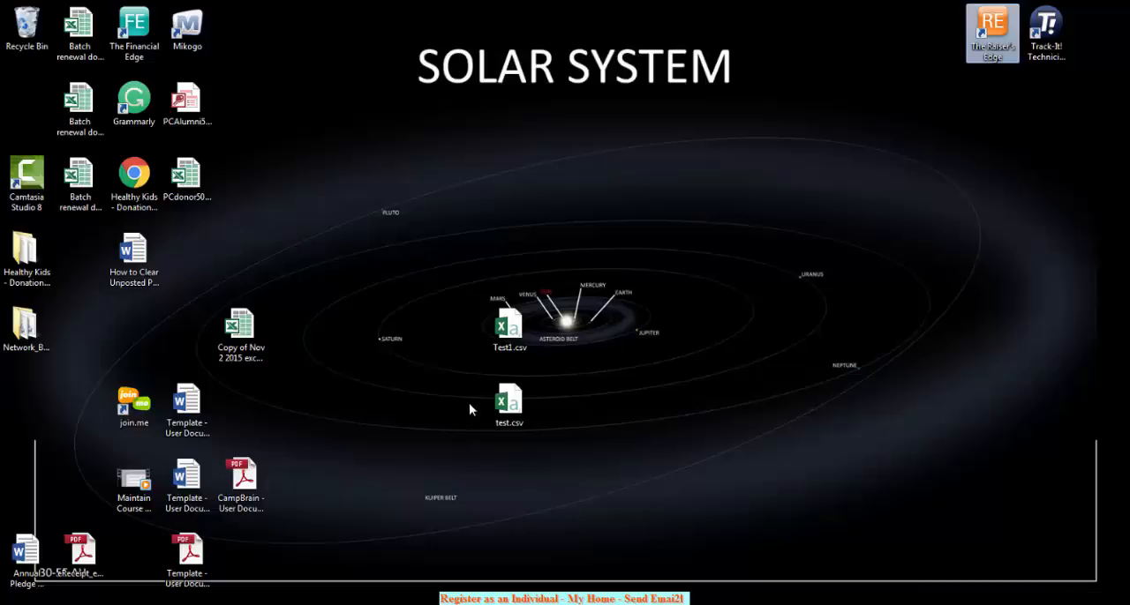
Open test.csv from the desktop in Excel and fit all column widths to their contents
{"action": "left_click", "coordinate": [508, 411]}
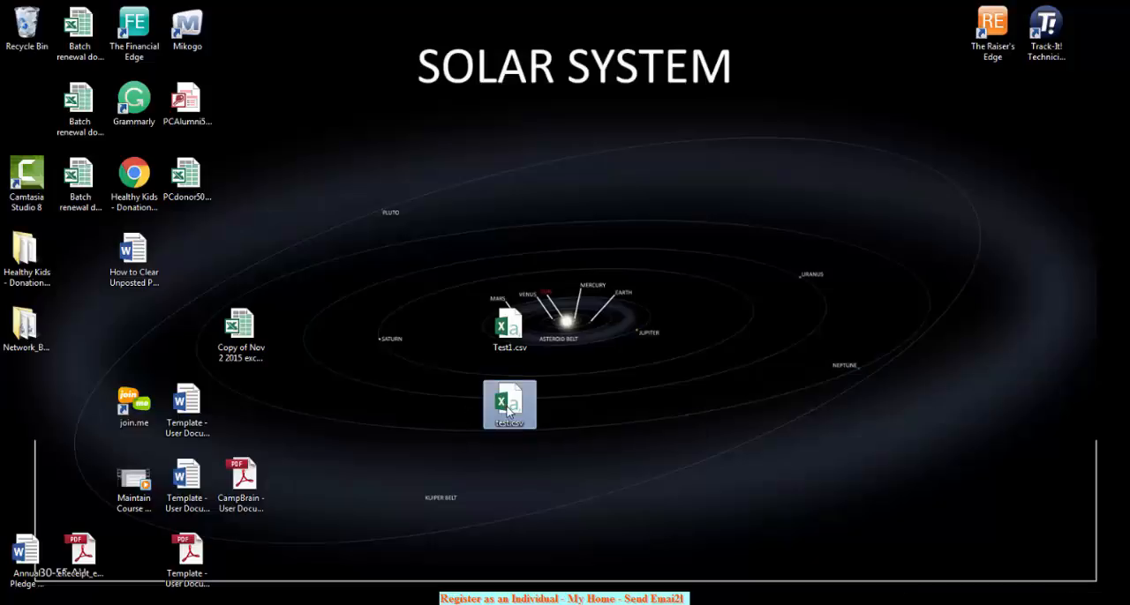
{"action": "double_click", "coordinate": [509, 409]}
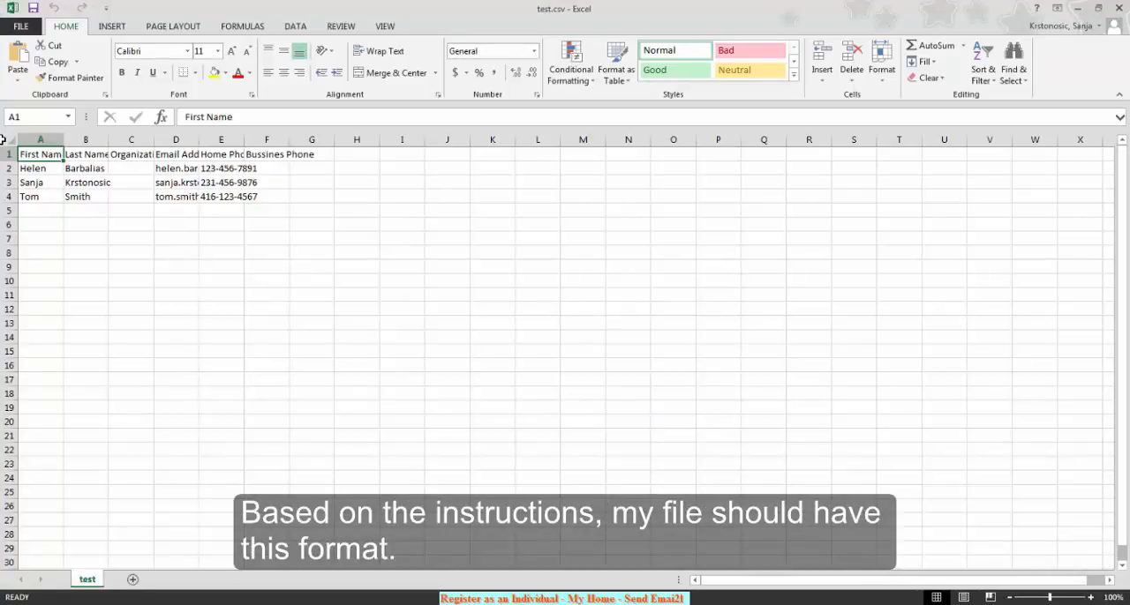
{"action": "left_click", "coordinate": [5, 141]}
{"action": "double_click", "coordinate": [64, 140]}
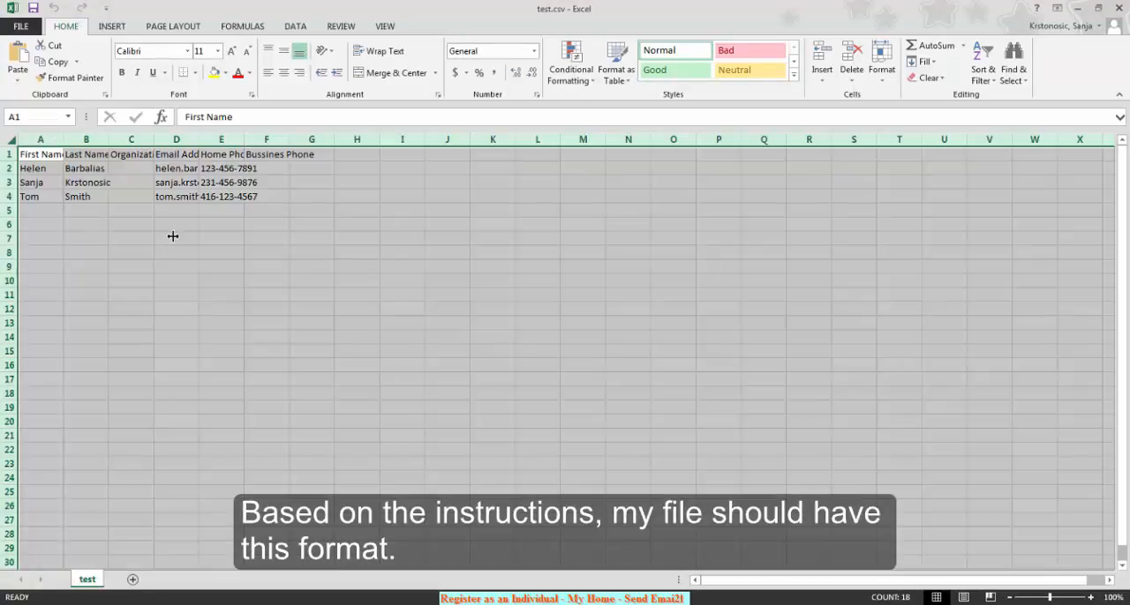
{"action": "left_click", "coordinate": [172, 250]}
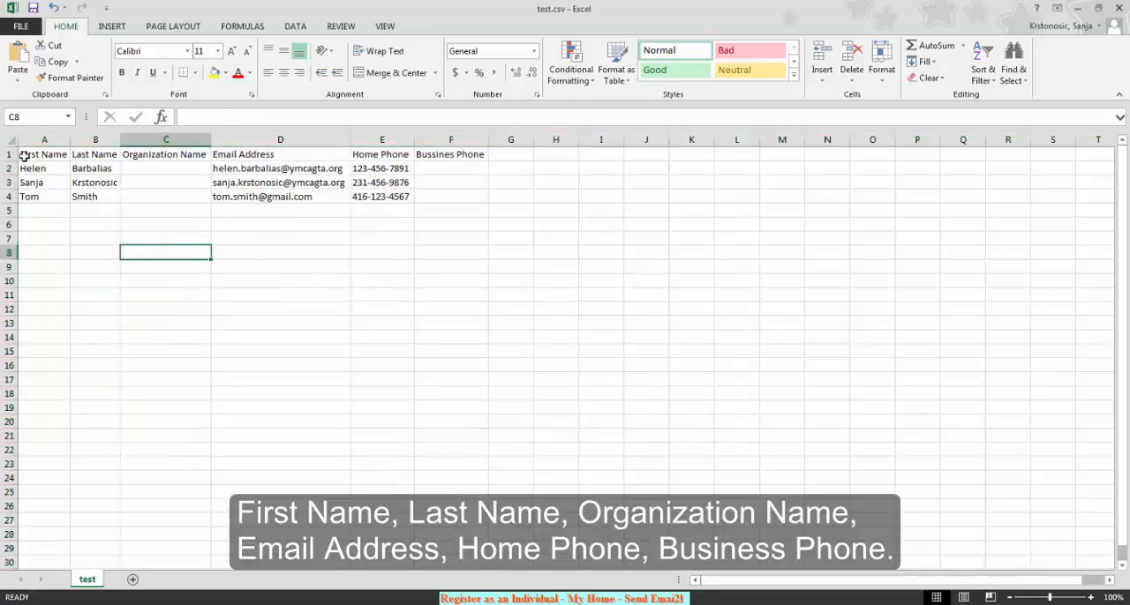
Check the header cells from First Name through Bussines Phone in row 1 against the required import format
{"action": "left_click", "coordinate": [42, 160]}
{"action": "left_click", "coordinate": [89, 155]}
{"action": "left_click", "coordinate": [155, 154]}
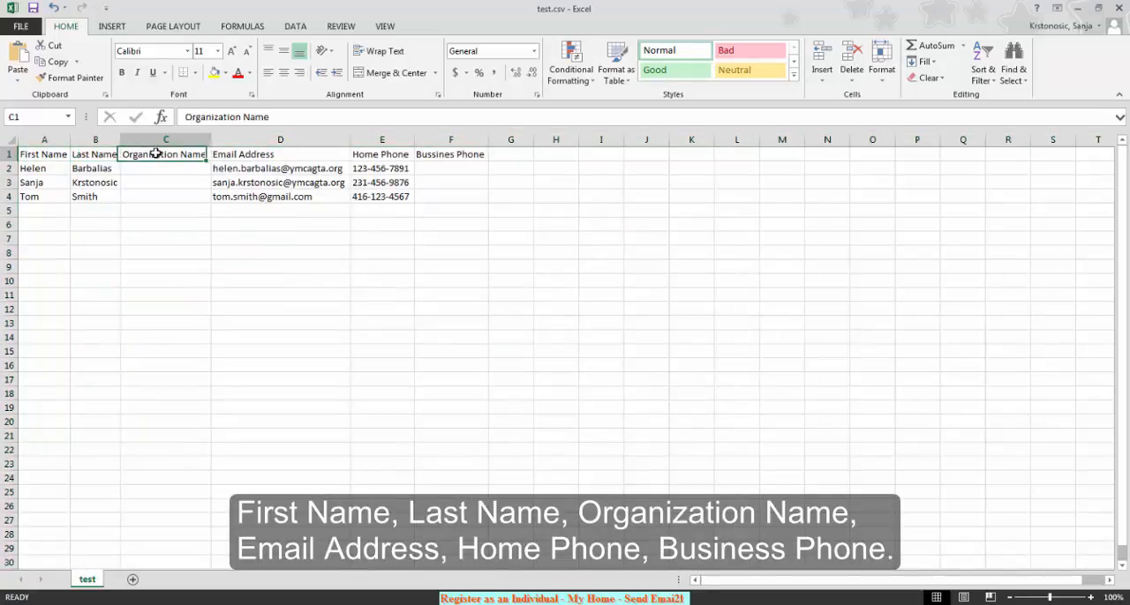
{"action": "left_click", "coordinate": [268, 157]}
{"action": "left_click", "coordinate": [384, 157]}
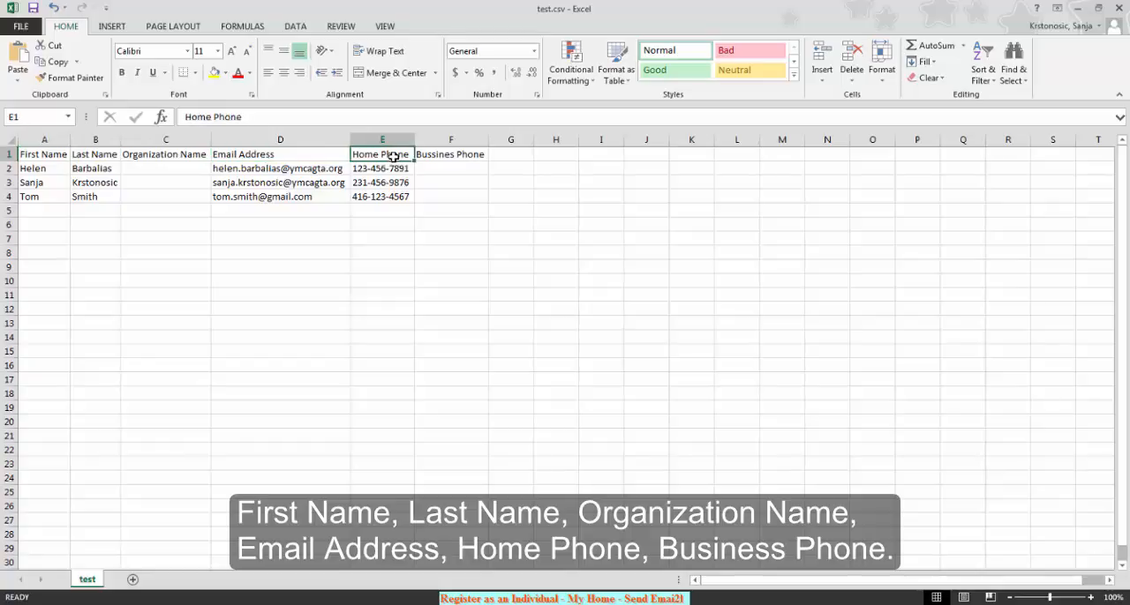
{"action": "left_click", "coordinate": [462, 157]}
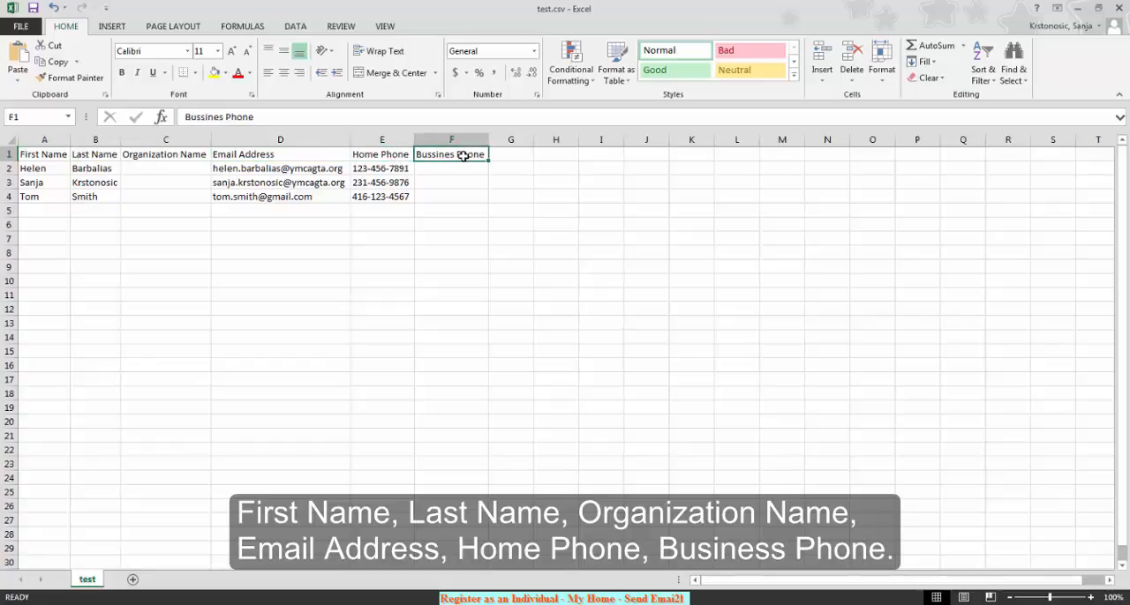
Save test.csv to the desktop in CSV (Comma delimited) format, replacing the existing file, and close it
{"action": "left_click", "coordinate": [33, 8]}
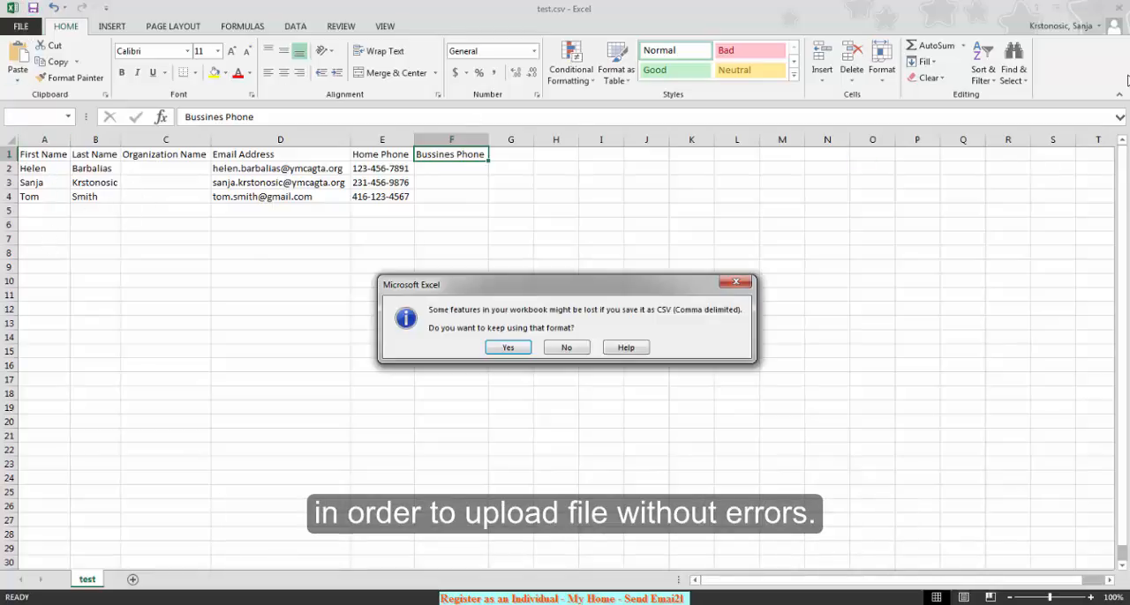
{"action": "left_click", "coordinate": [508, 349]}
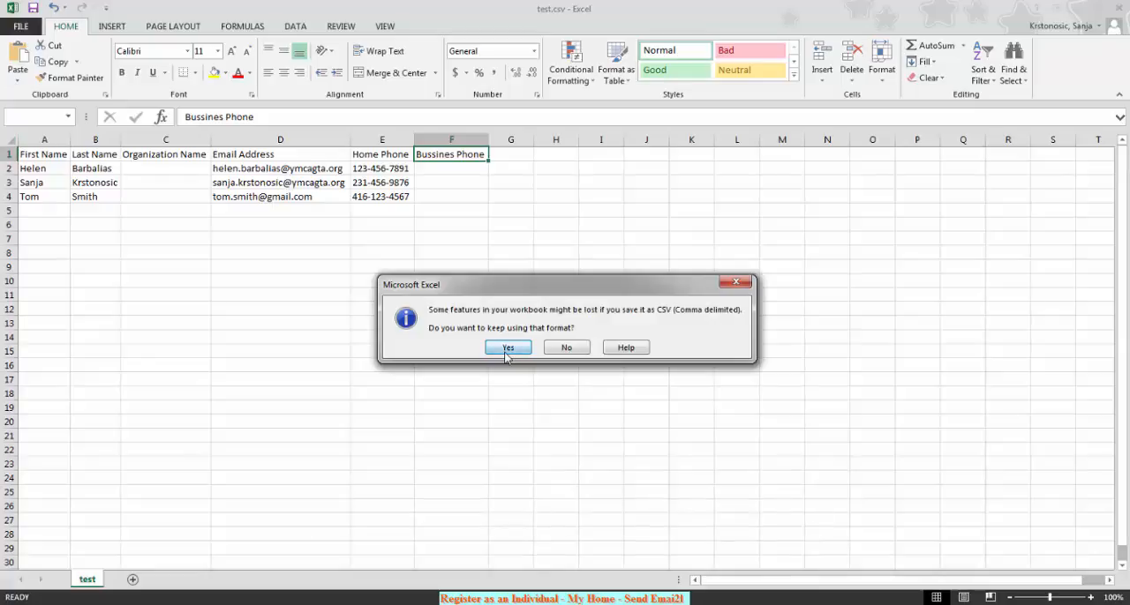
{"action": "left_click", "coordinate": [1118, 8]}
{"action": "left_click", "coordinate": [510, 326]}
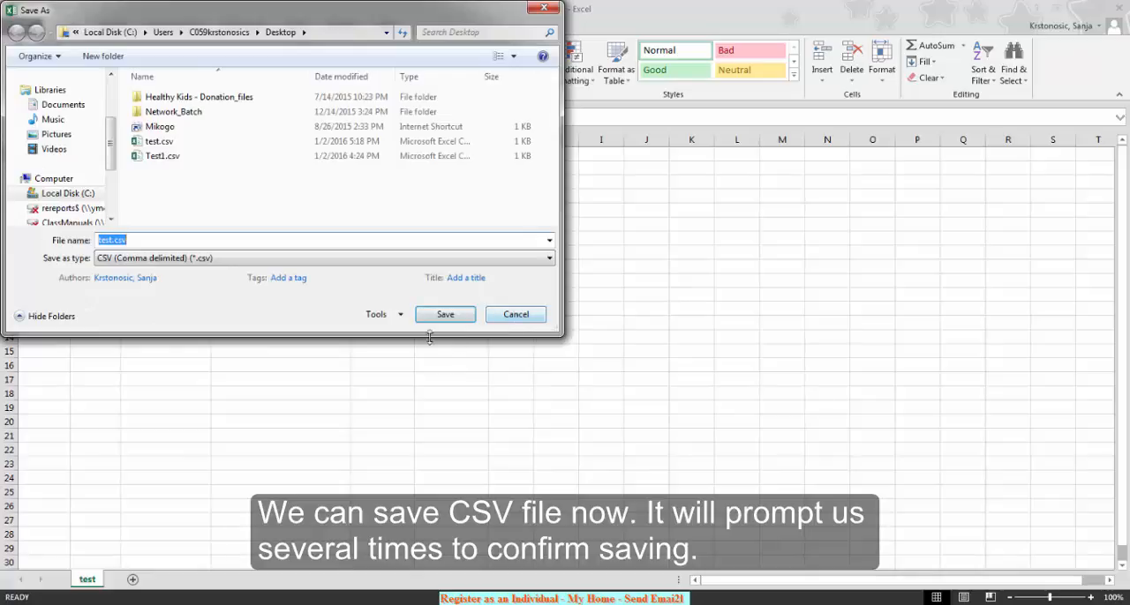
{"action": "left_click", "coordinate": [444, 316]}
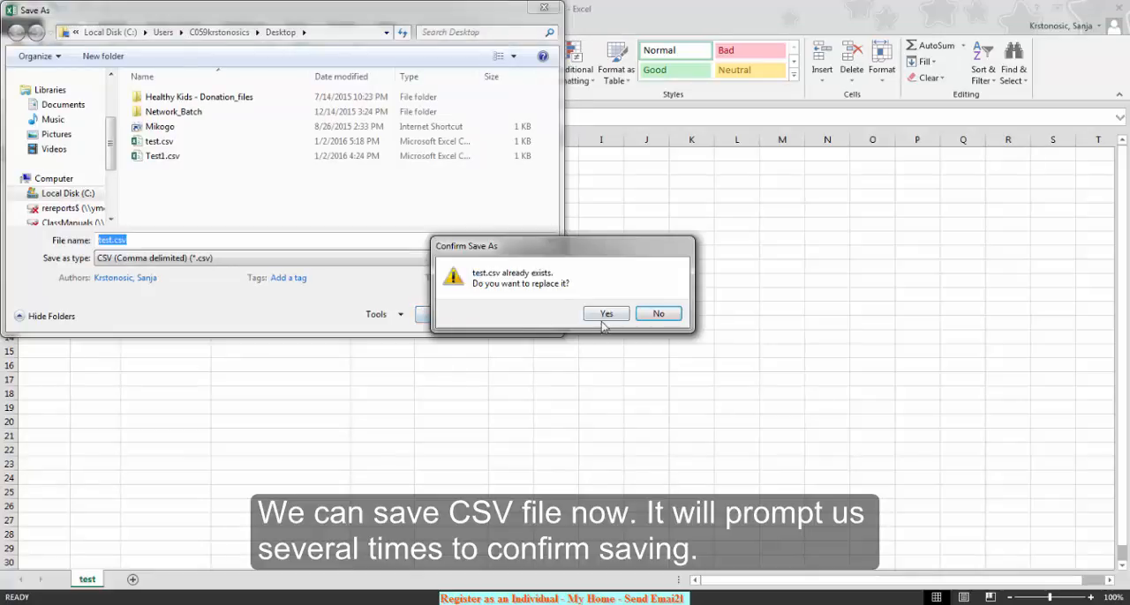
{"action": "left_click", "coordinate": [606, 314]}
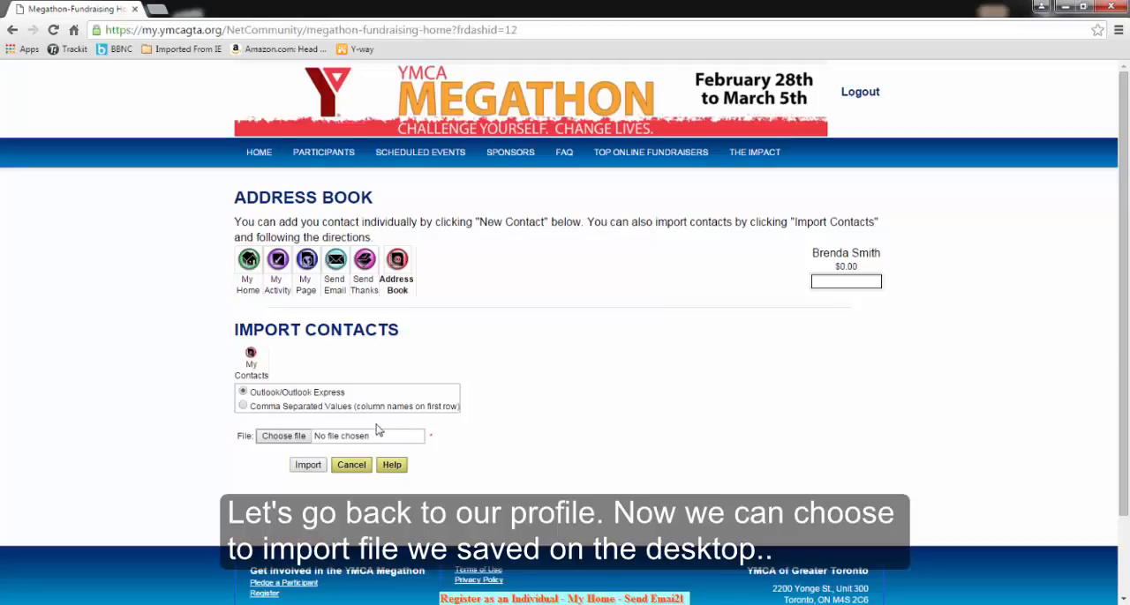
Back in the browser, import the contacts from the desktop file test.csv with the Outlook/Outlook Express option and review the import message
{"action": "left_click", "coordinate": [283, 436]}
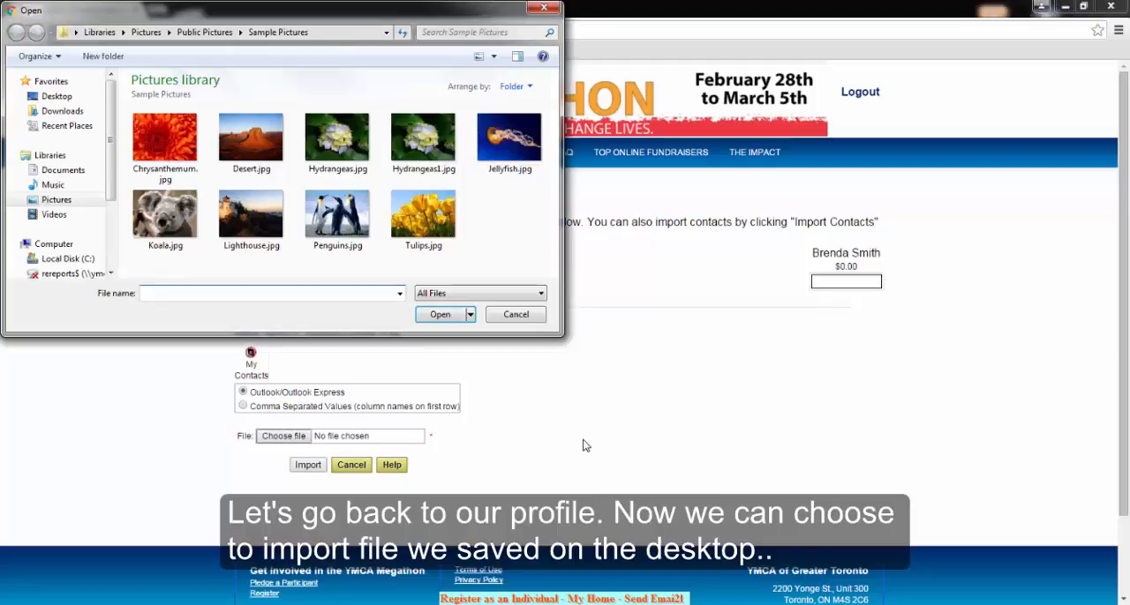
{"action": "left_click", "coordinate": [55, 95]}
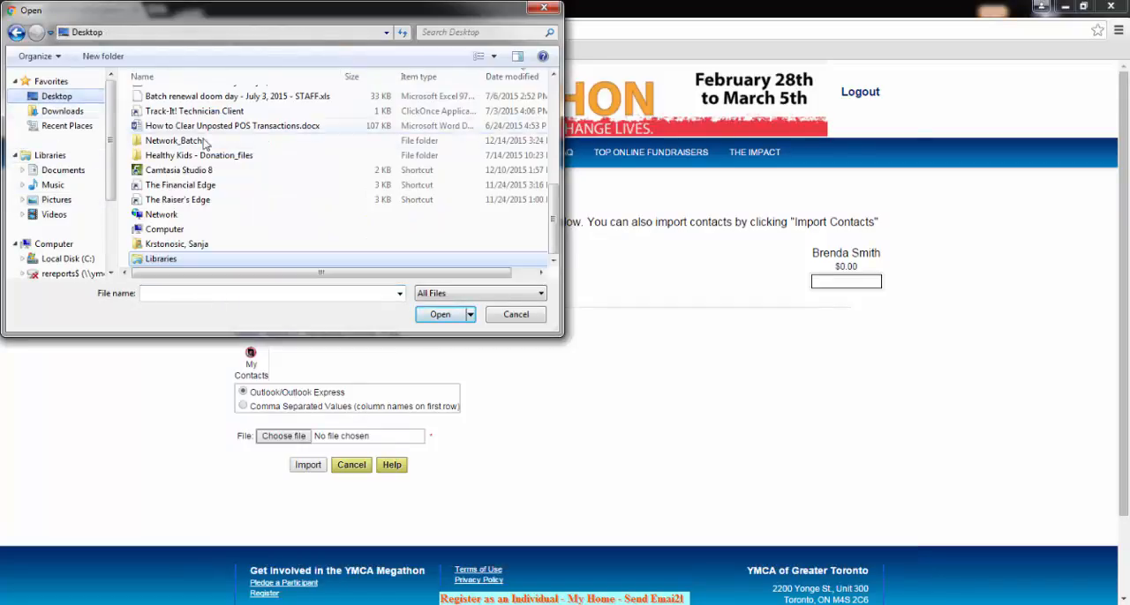
{"action": "left_click_drag", "start_coordinate": [556, 220], "coordinate": [553, 110]}
{"action": "left_click", "coordinate": [159, 97]}
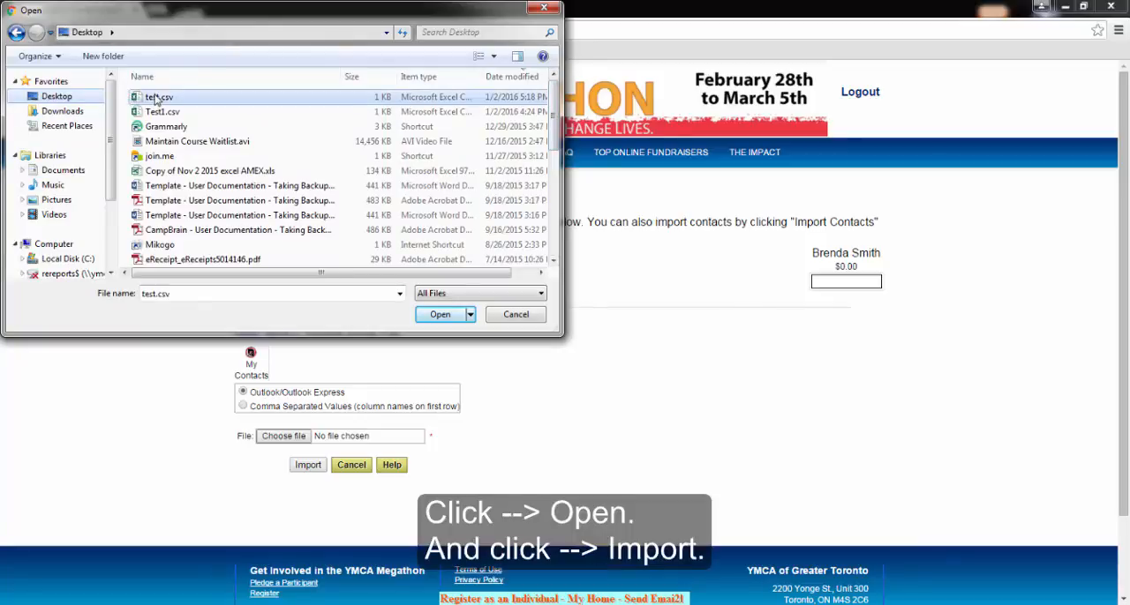
{"action": "left_click", "coordinate": [443, 315]}
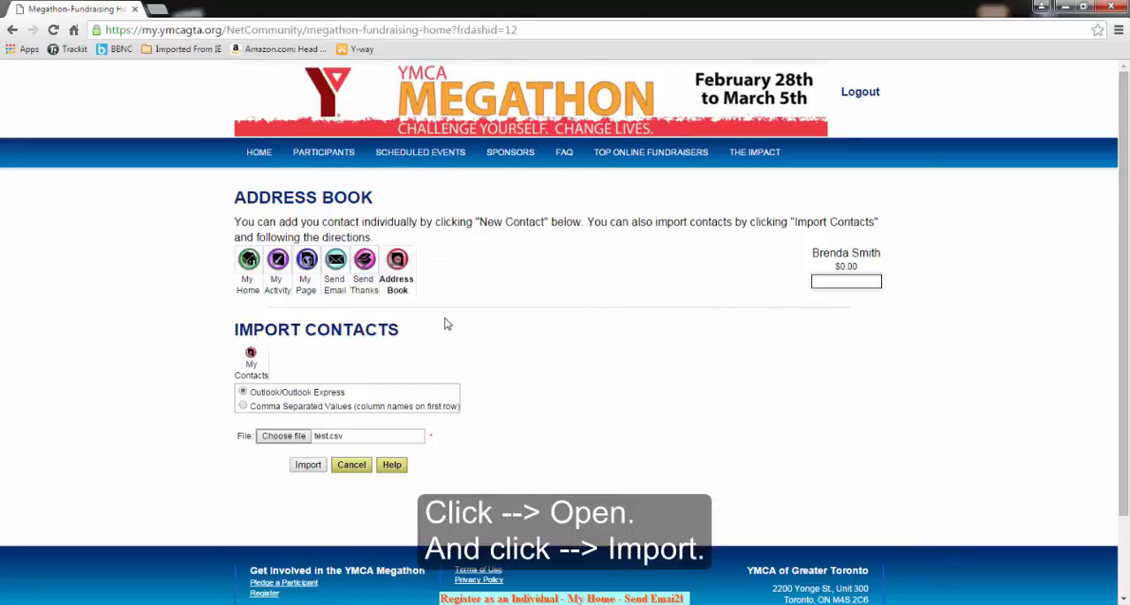
{"action": "left_click", "coordinate": [307, 466]}
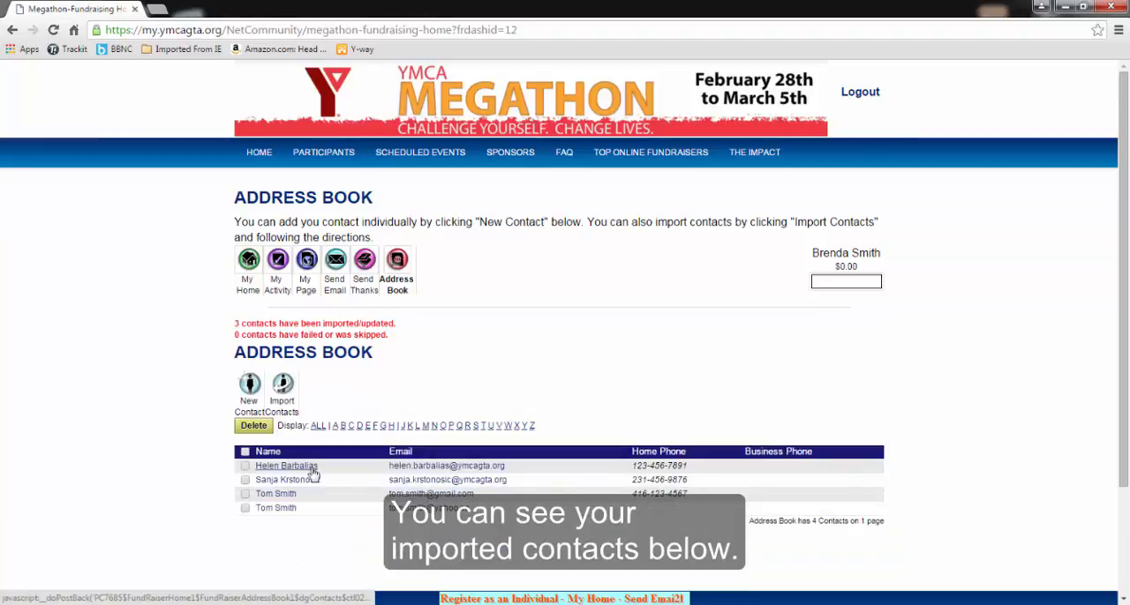
{"action": "left_click_drag", "start_coordinate": [236, 321], "coordinate": [398, 336]}
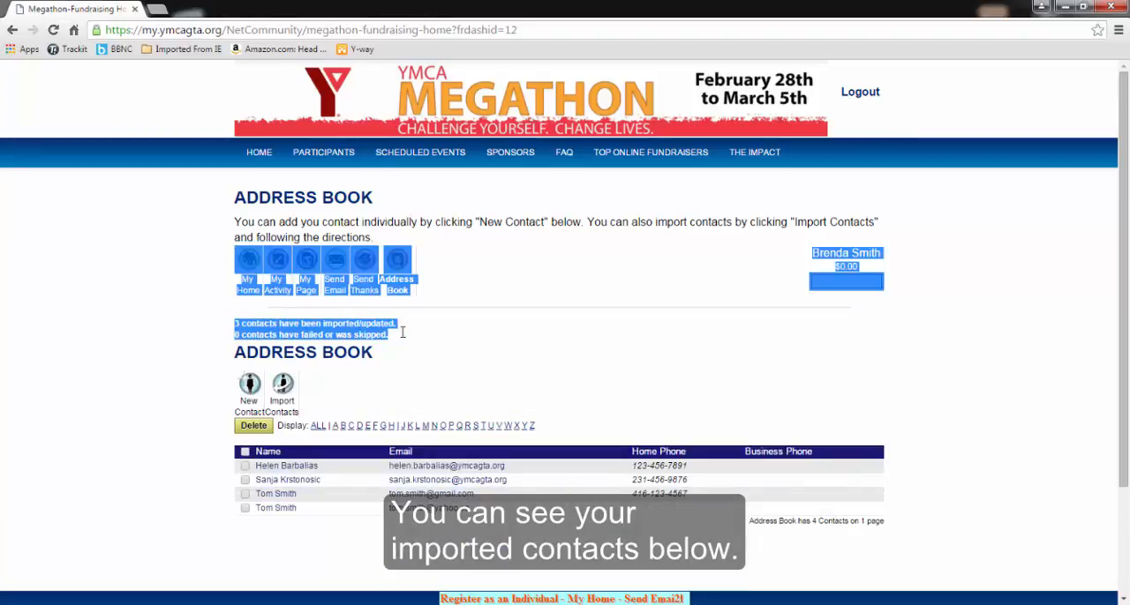
{"action": "left_click", "coordinate": [415, 353]}
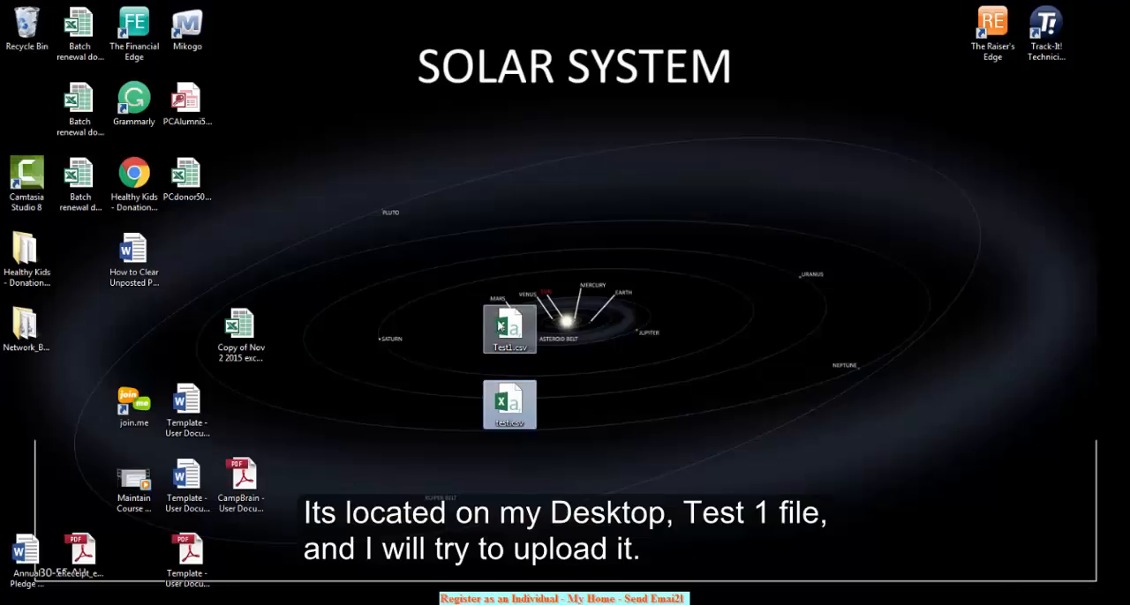
Open Test1.csv from the desktop in Excel, fit its columns to examine the headers, and close it without saving
{"action": "left_click", "coordinate": [509, 328]}
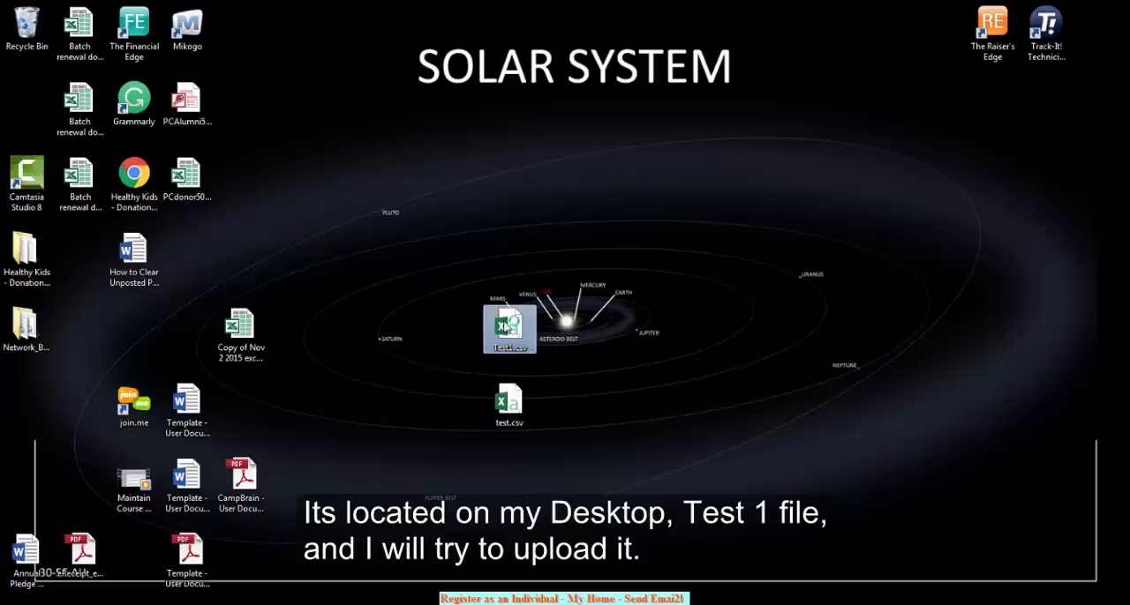
{"action": "double_click", "coordinate": [505, 327]}
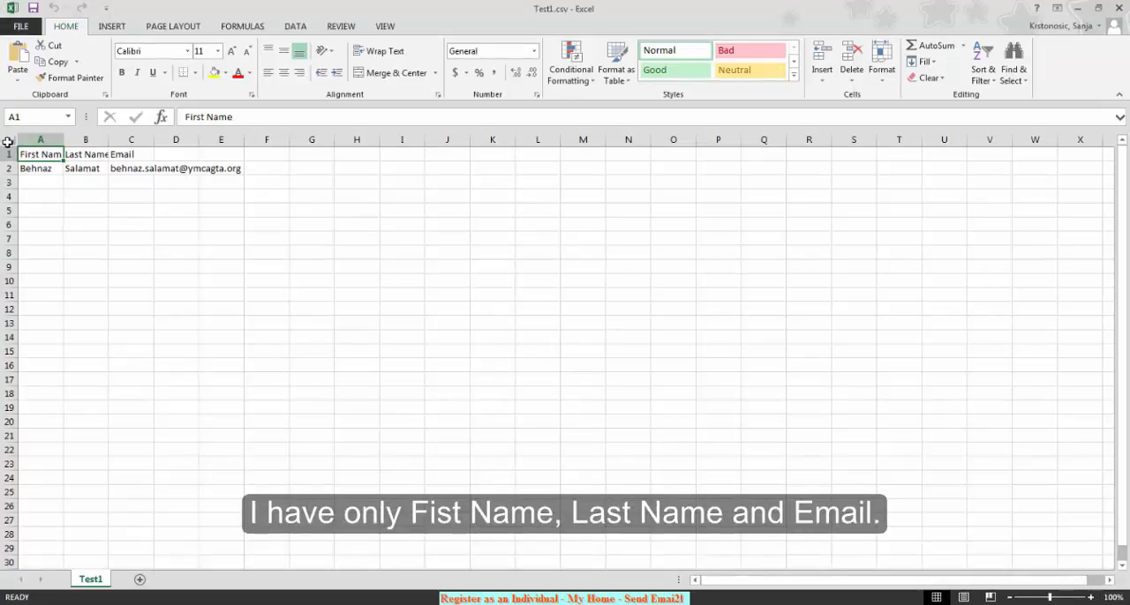
{"action": "left_click", "coordinate": [7, 142]}
{"action": "double_click", "coordinate": [63, 140]}
{"action": "left_click", "coordinate": [152, 224]}
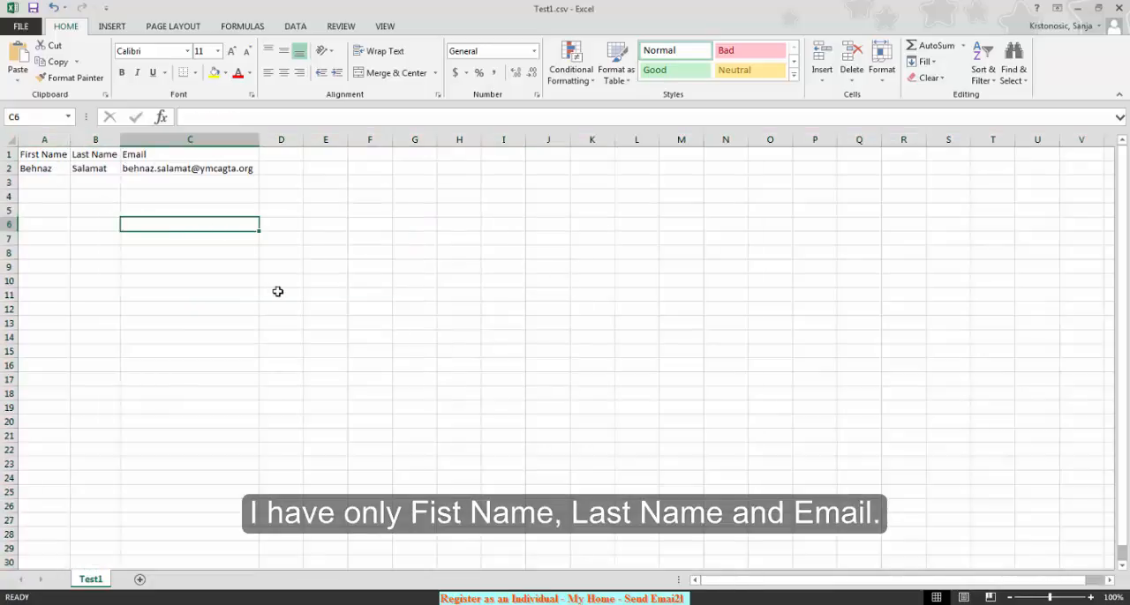
{"action": "left_click", "coordinate": [1117, 7]}
{"action": "left_click", "coordinate": [569, 330]}
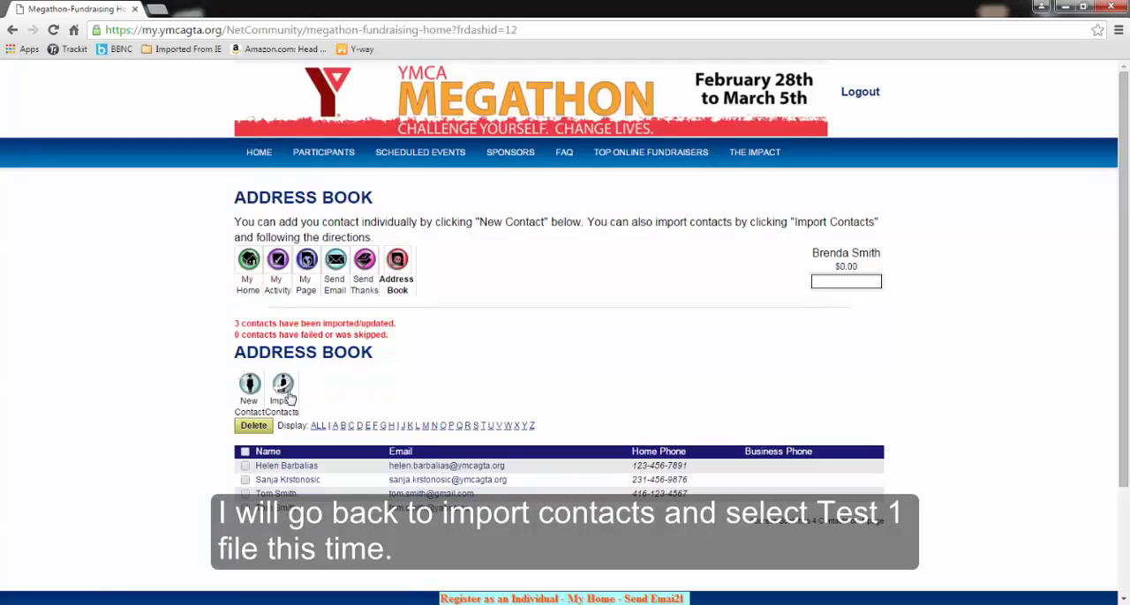
Return to Import Contacts in the browser and try to import the desktop file Test1.csv with the Outlook/Outlook Express option
{"action": "left_click", "coordinate": [396, 262]}
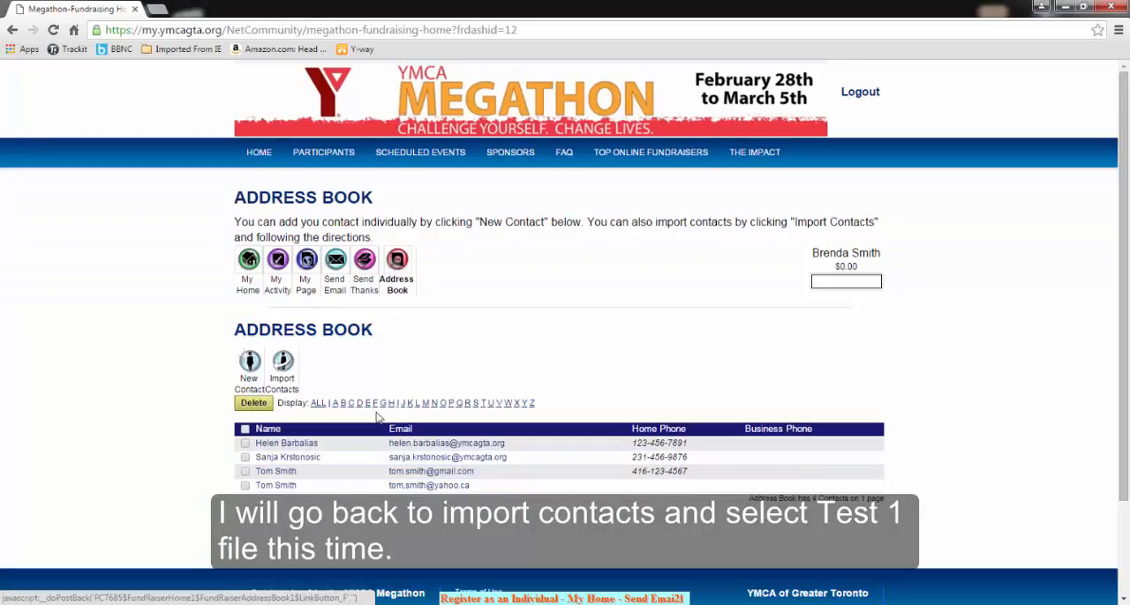
{"action": "left_click", "coordinate": [282, 369]}
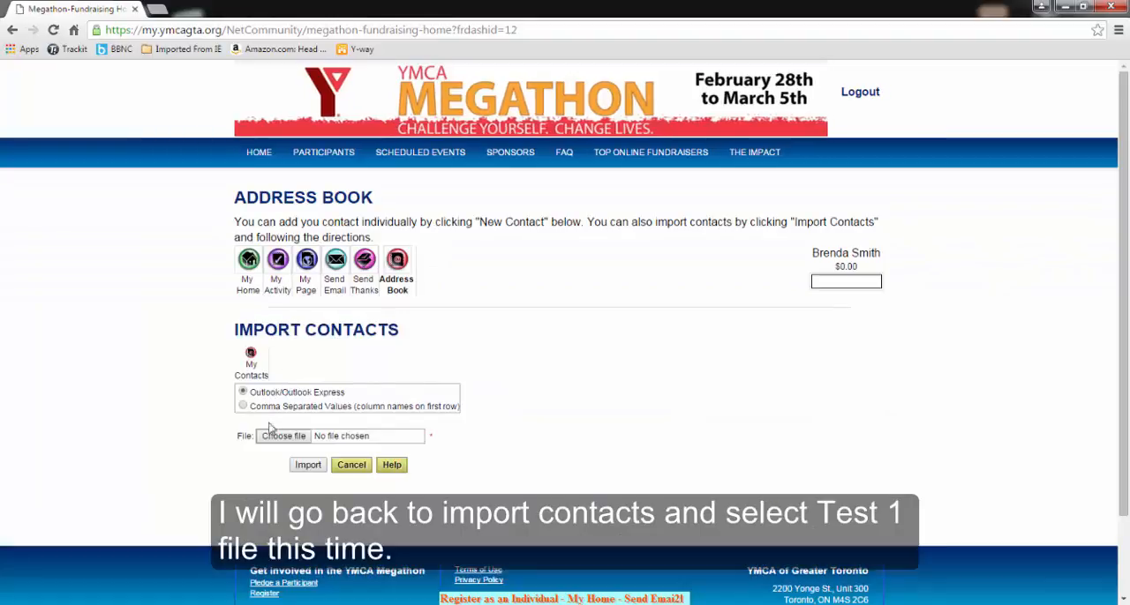
{"action": "left_click", "coordinate": [282, 437]}
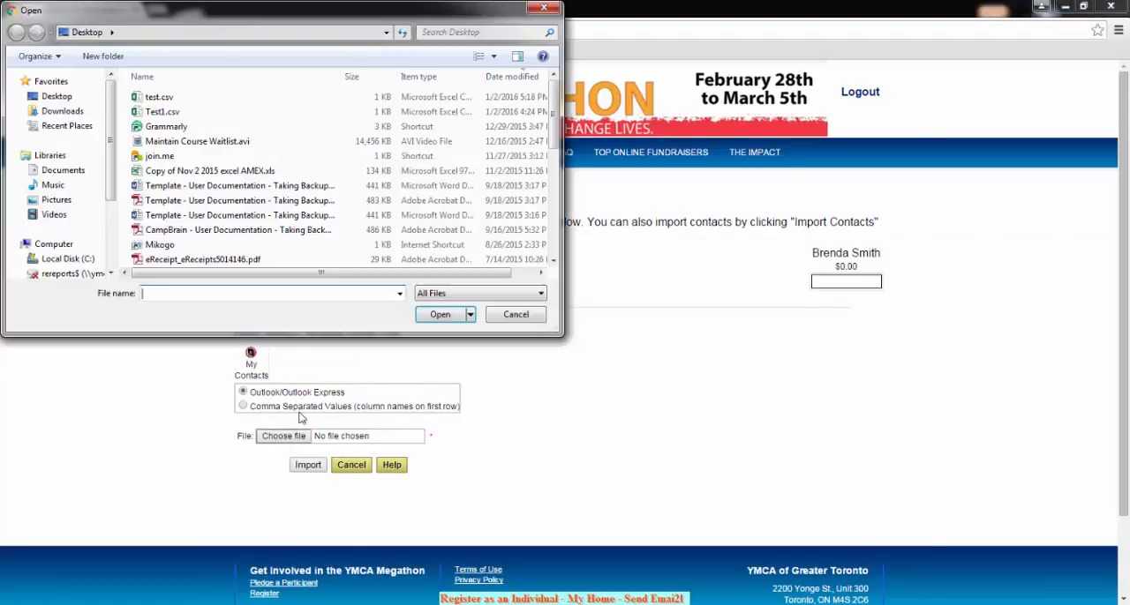
{"action": "left_click", "coordinate": [164, 113]}
{"action": "left_click", "coordinate": [440, 315]}
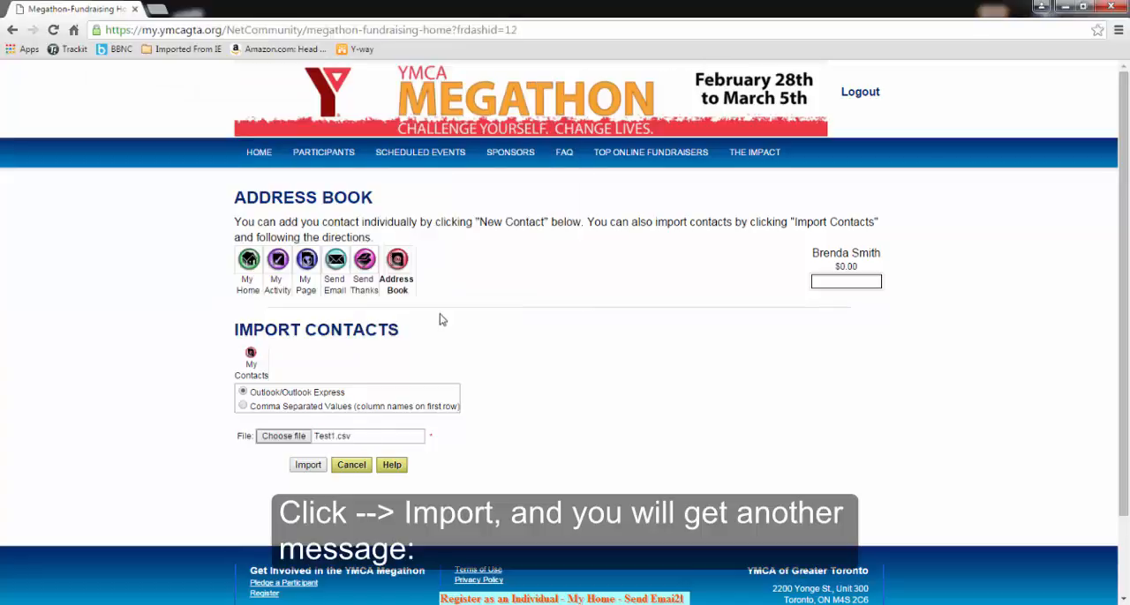
{"action": "left_click", "coordinate": [307, 465]}
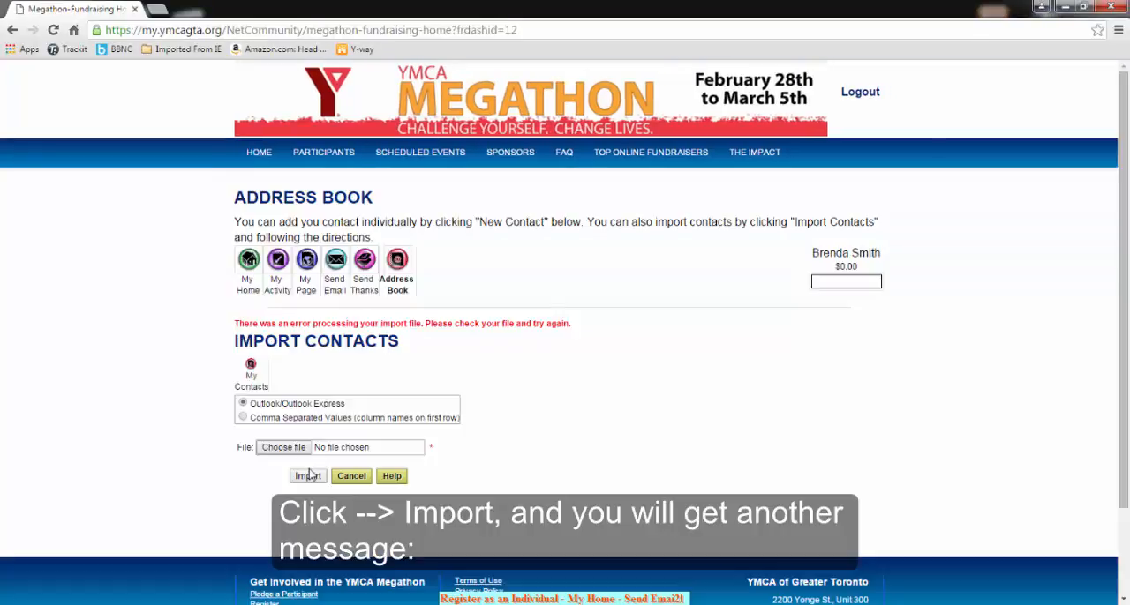
{"action": "left_click_drag", "start_coordinate": [235, 322], "coordinate": [572, 320]}
{"action": "left_click", "coordinate": [608, 368]}
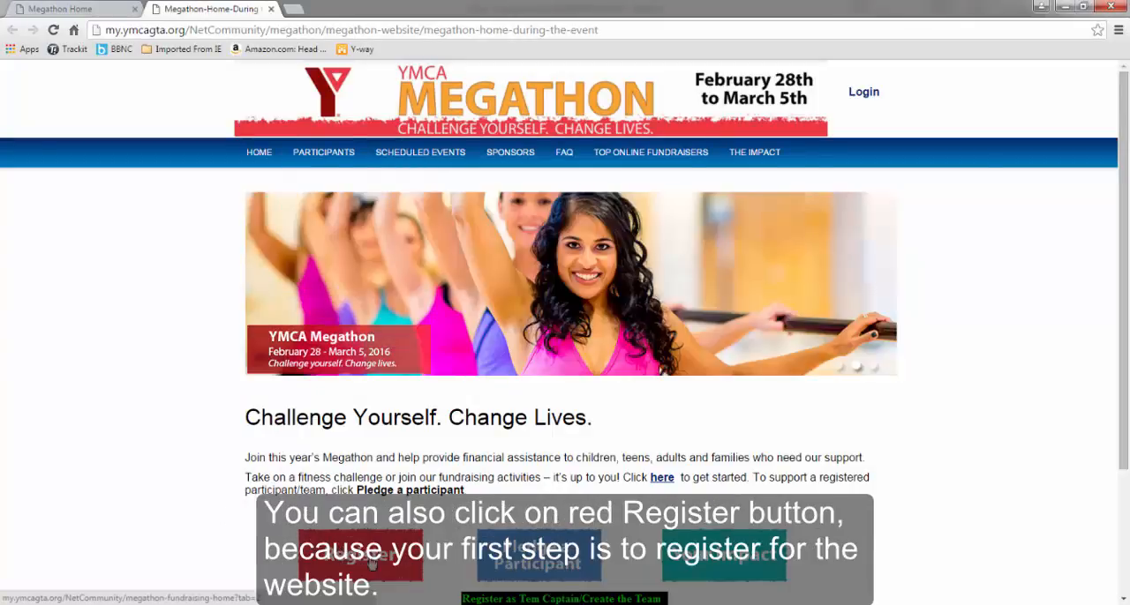
Open the Register as Team Captain form from the Megathon home page's participant options
{"action": "mouse_move", "coordinate": [331, 159]}
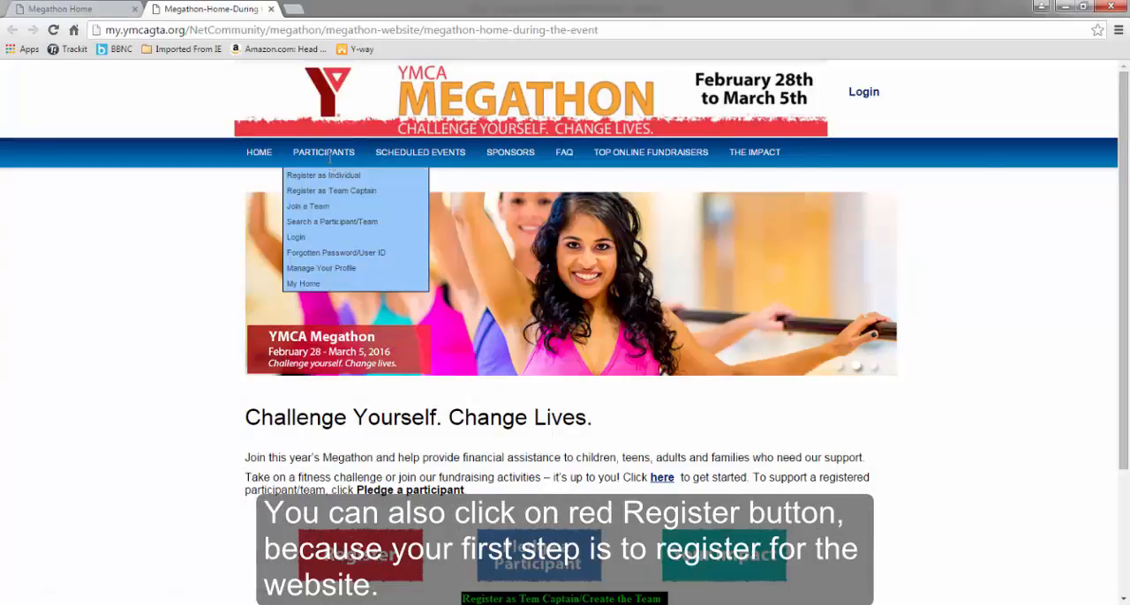
{"action": "left_click", "coordinate": [327, 192]}
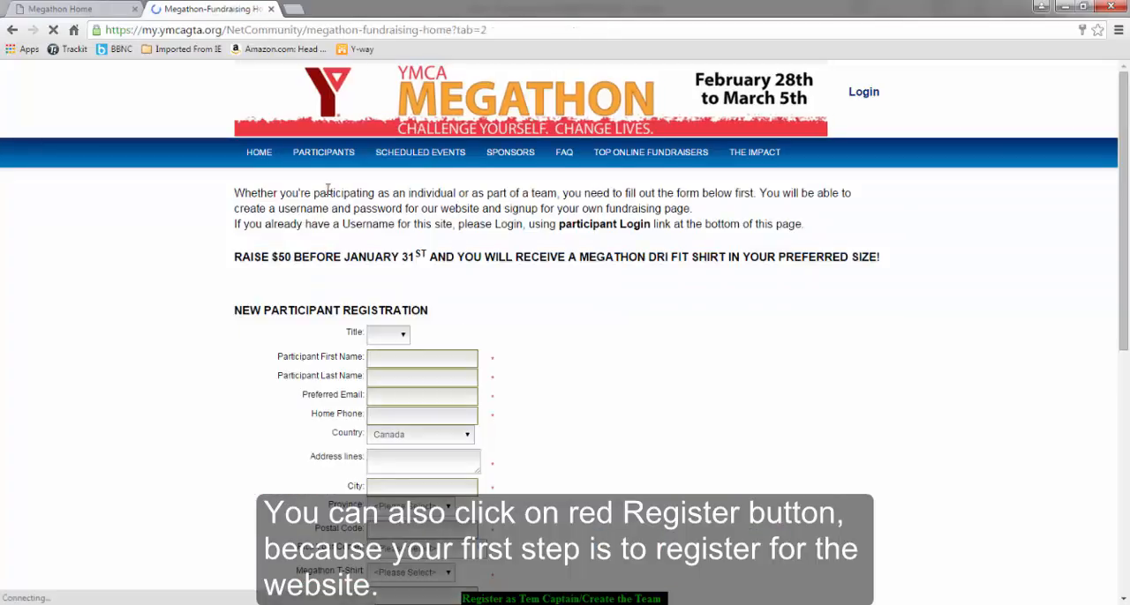
Set the new participant's title to Mr. and enter the participant's first and last names
{"action": "left_click", "coordinate": [405, 336]}
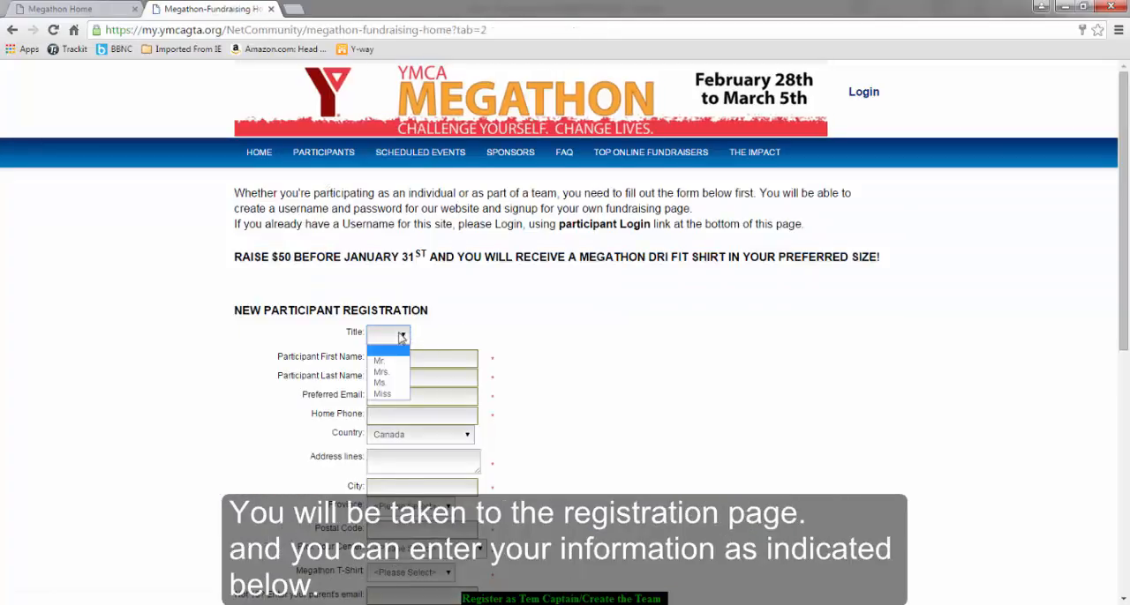
{"action": "left_click", "coordinate": [388, 360]}
{"action": "left_click", "coordinate": [389, 360]}
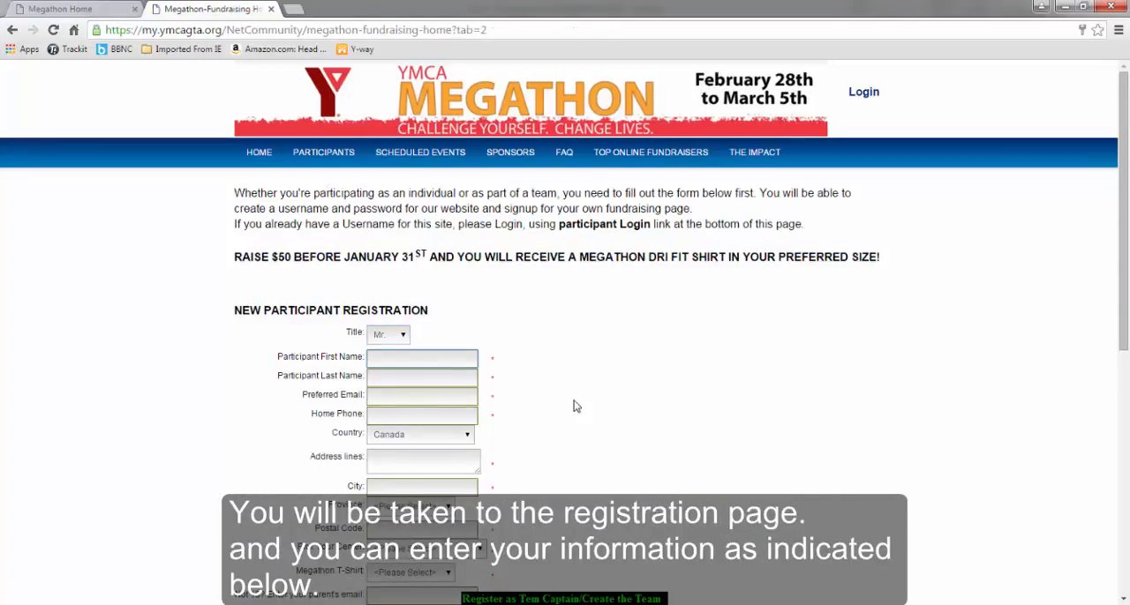
{"action": "key", "text": "Tab"}
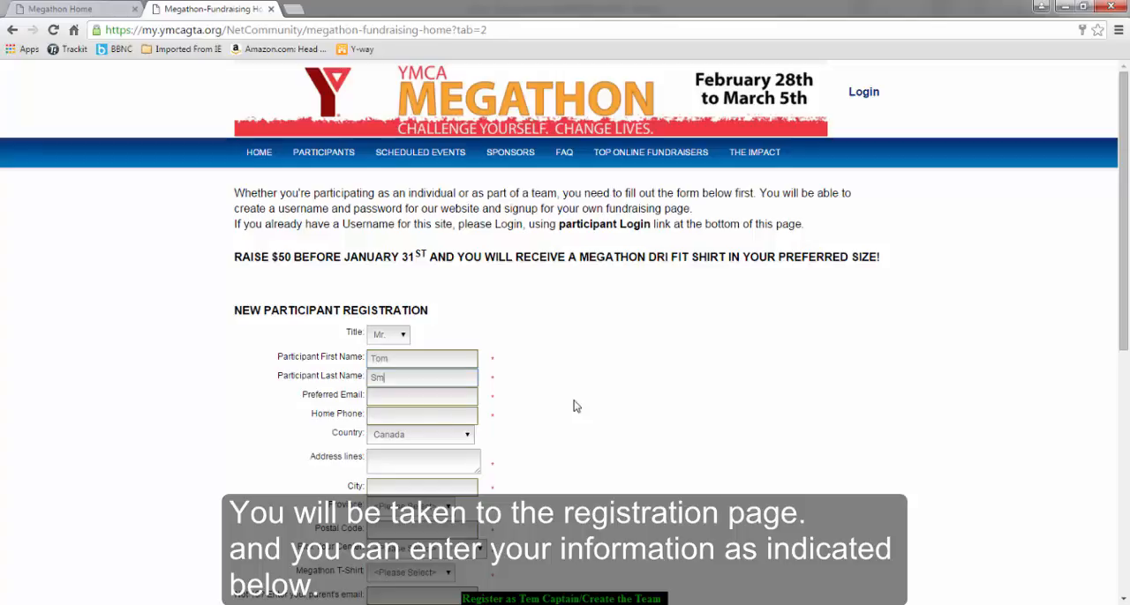
{"action": "key", "text": "Tab"}
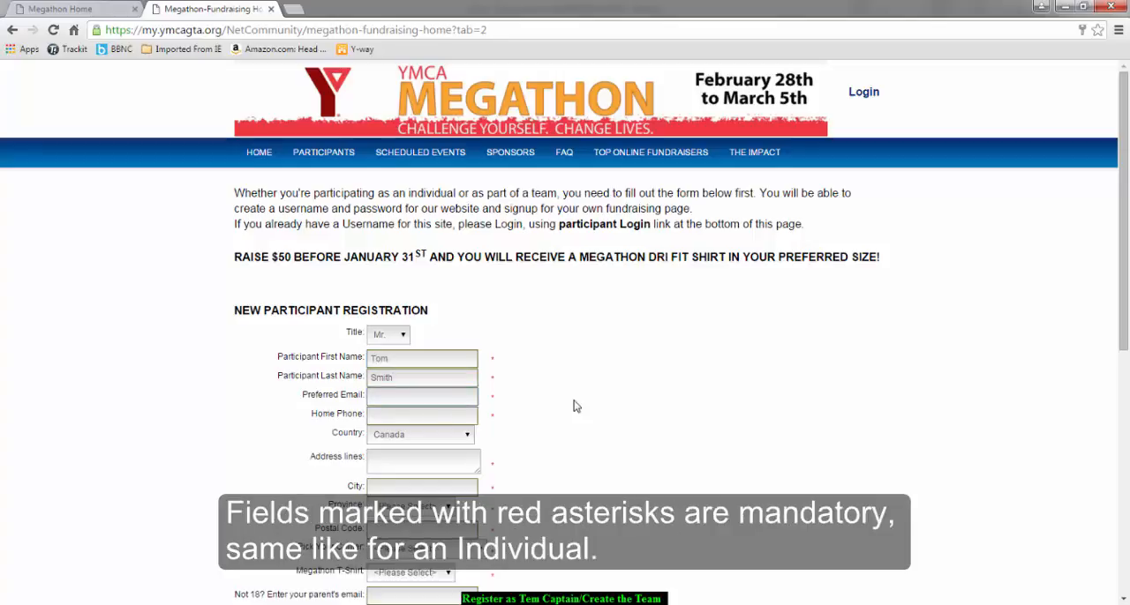
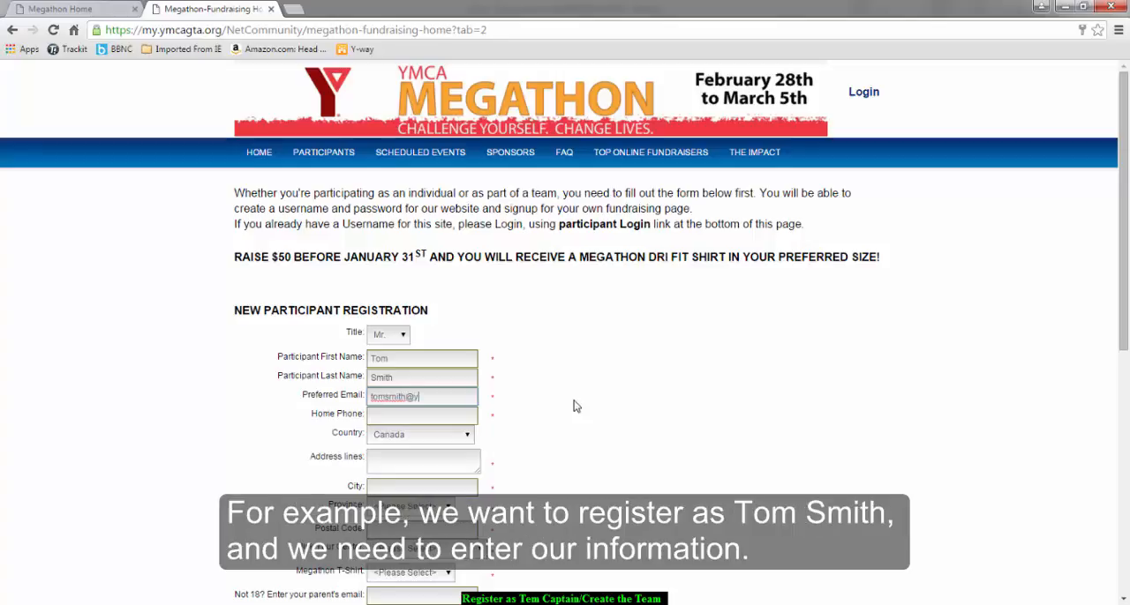
Fill in the email, phone, address, username and account password, choose Mississauga Y and an XL T-shirt, and review the waiver text
{"action": "left_click", "coordinate": [439, 416]}
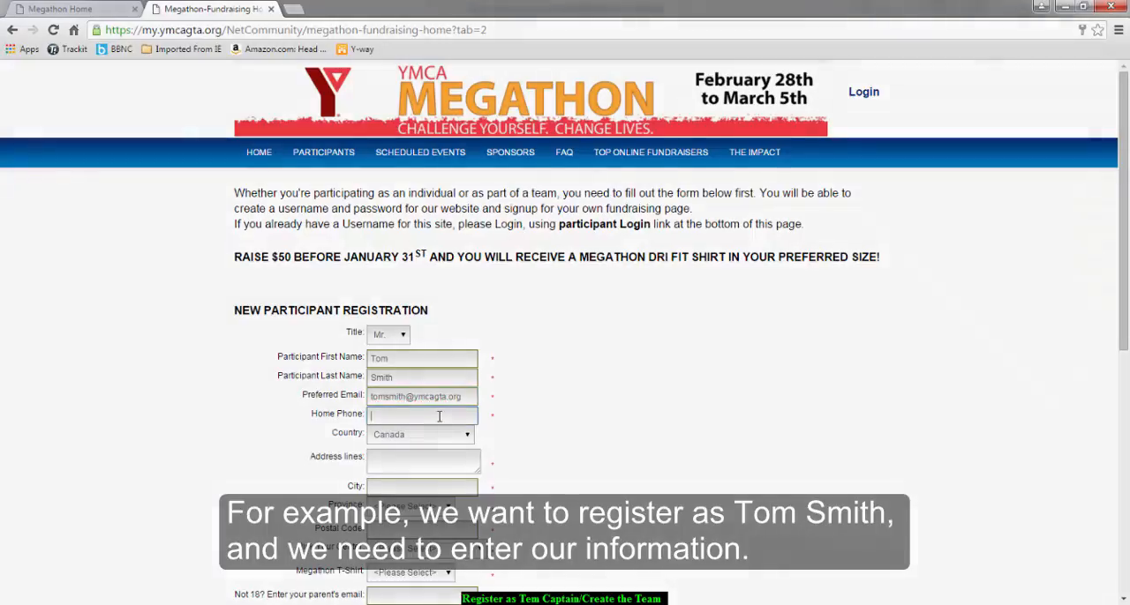
{"action": "type", "text": "1234567891"}
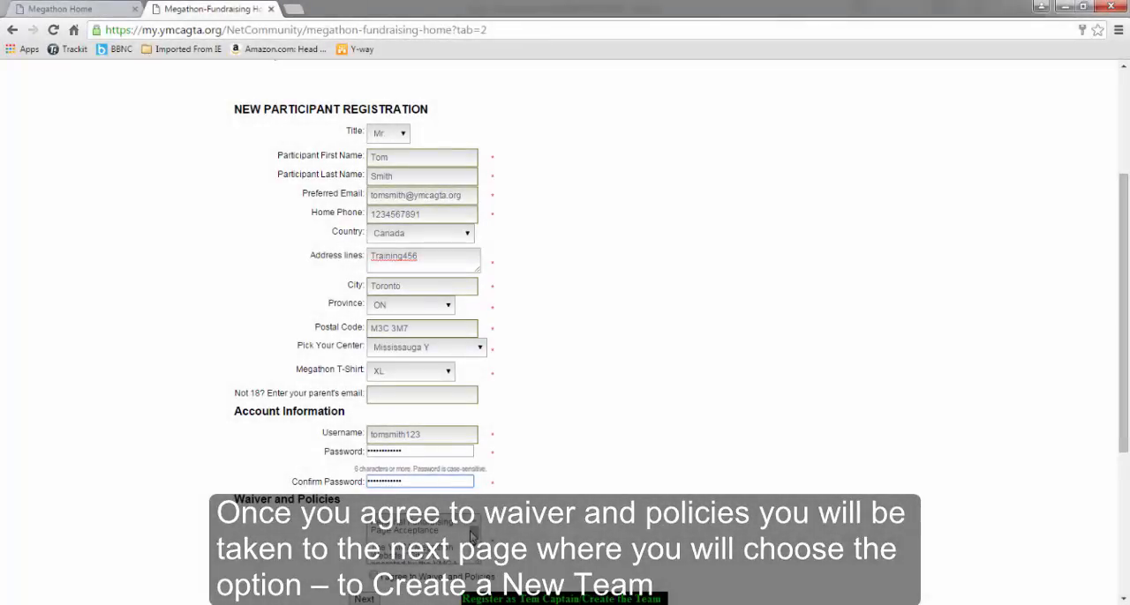
{"action": "left_click_drag", "start_coordinate": [470, 532], "coordinate": [471, 535]}
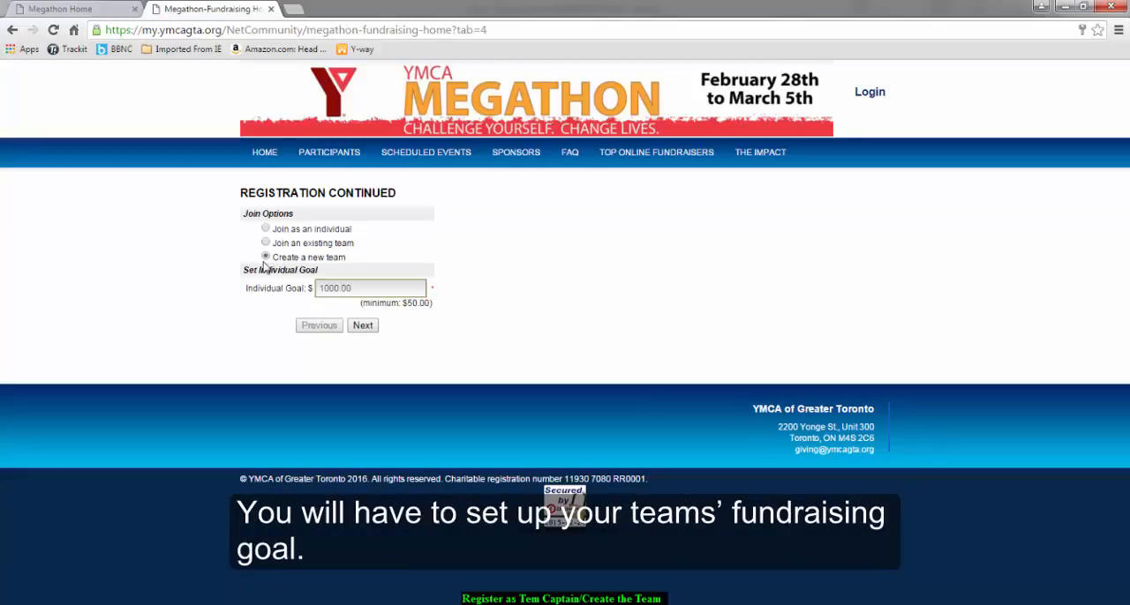
With the option to create a new team chosen, set the individual goal to $500 and continue the registration
{"action": "left_click_drag", "start_coordinate": [371, 288], "coordinate": [297, 289]}
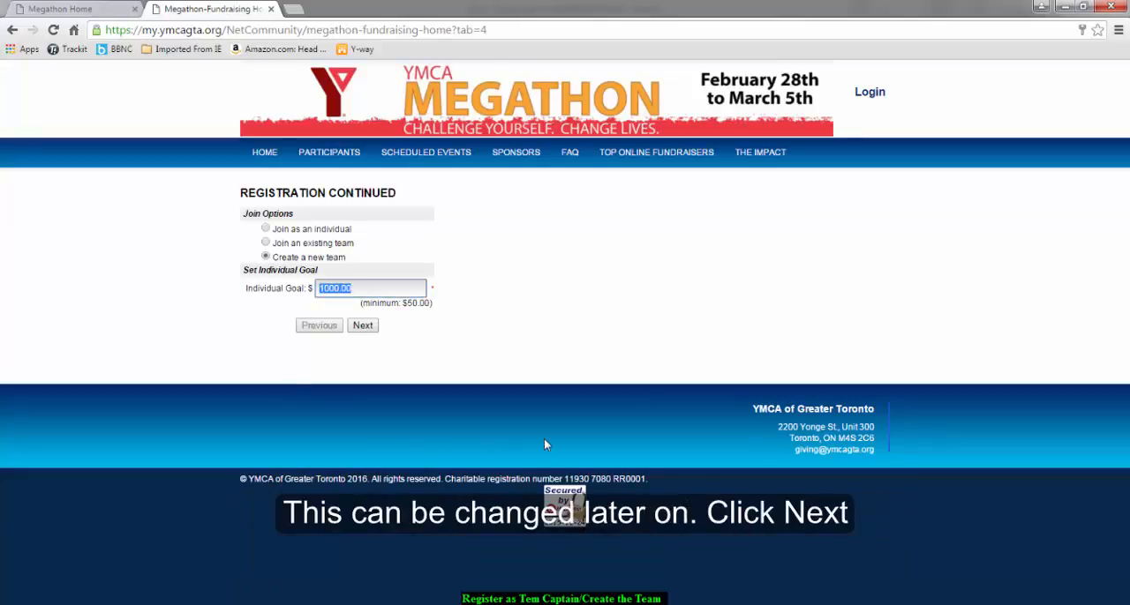
{"action": "type", "text": "5"}
{"action": "left_click", "coordinate": [364, 326]}
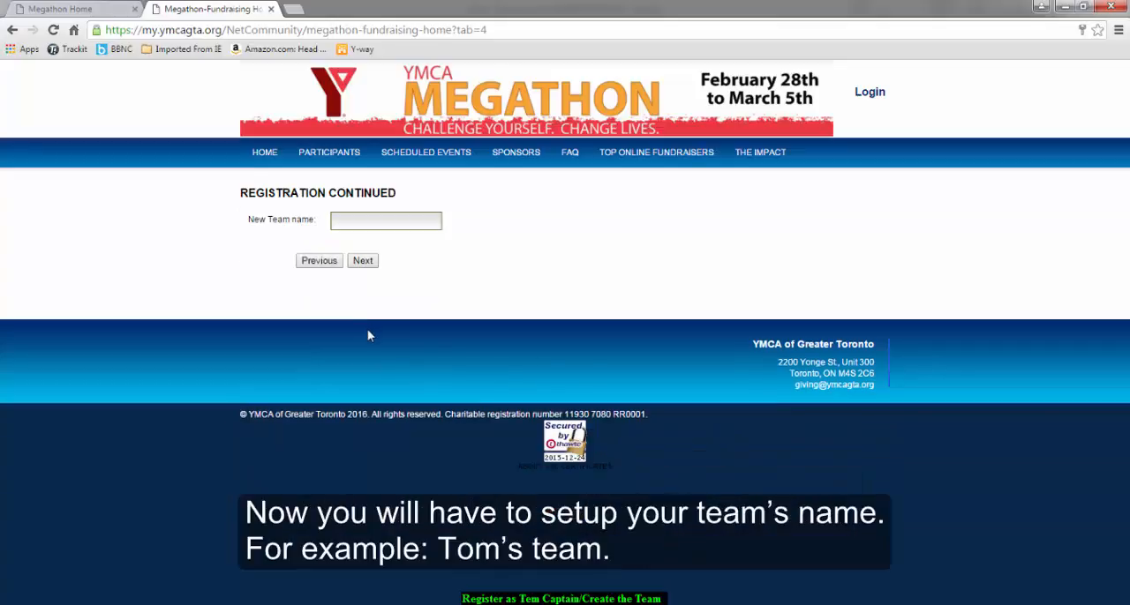
Name the new team with the captain's first name in possessive form followed by Team, and submit it
{"action": "left_click", "coordinate": [361, 223]}
{"action": "type", "text": "Tom's Team"}
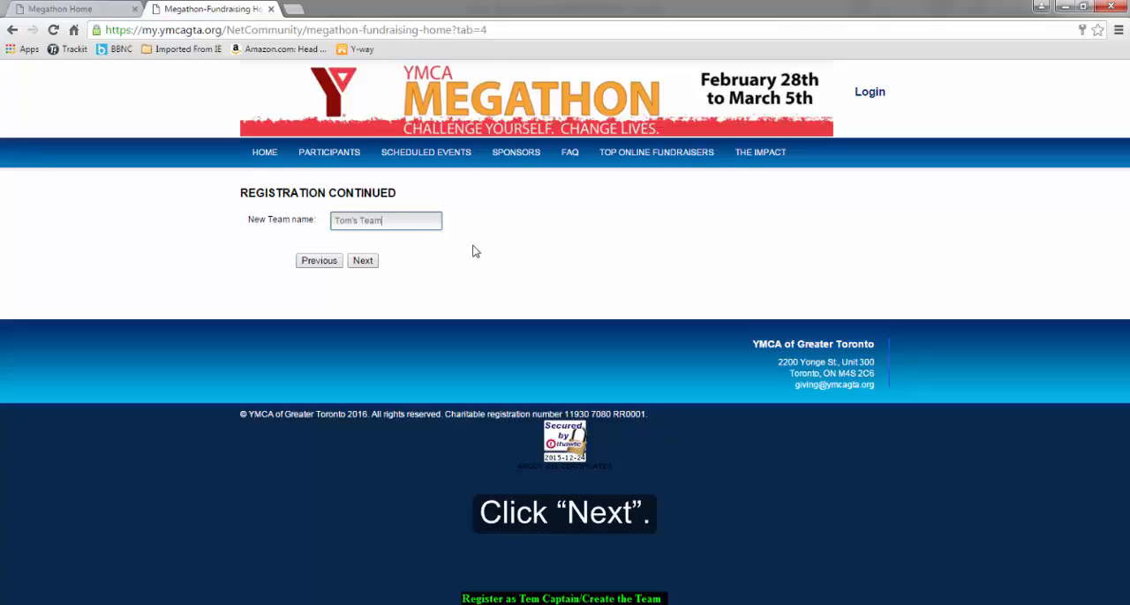
{"action": "left_click", "coordinate": [367, 265]}
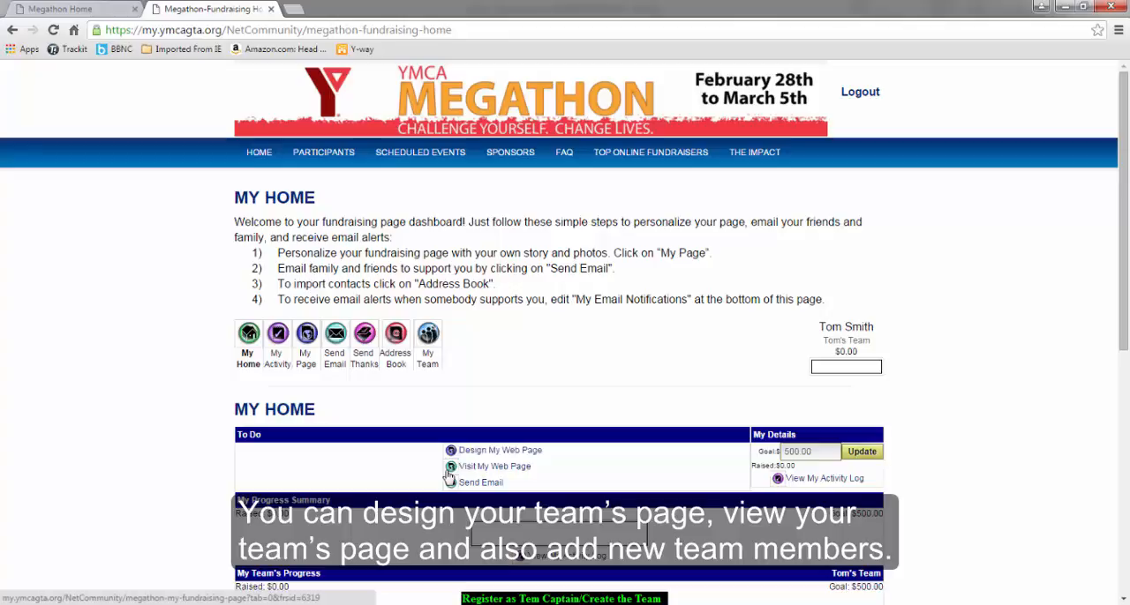
From My Team, open the team's web page design, then check and apply a friendly URL made from the team name
{"action": "left_click", "coordinate": [429, 335]}
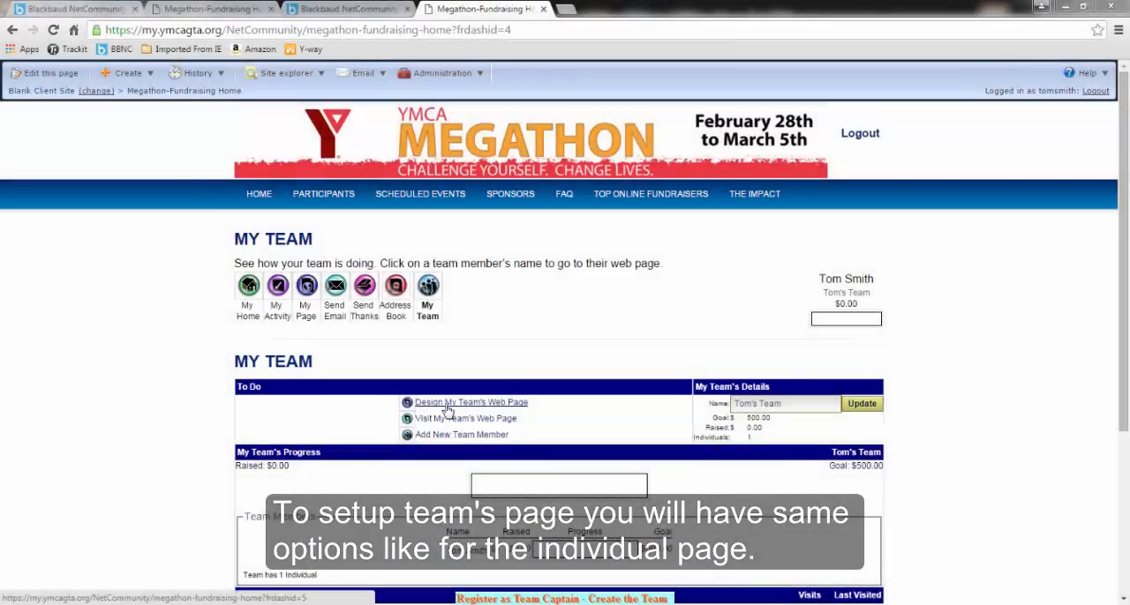
{"action": "left_click", "coordinate": [519, 414]}
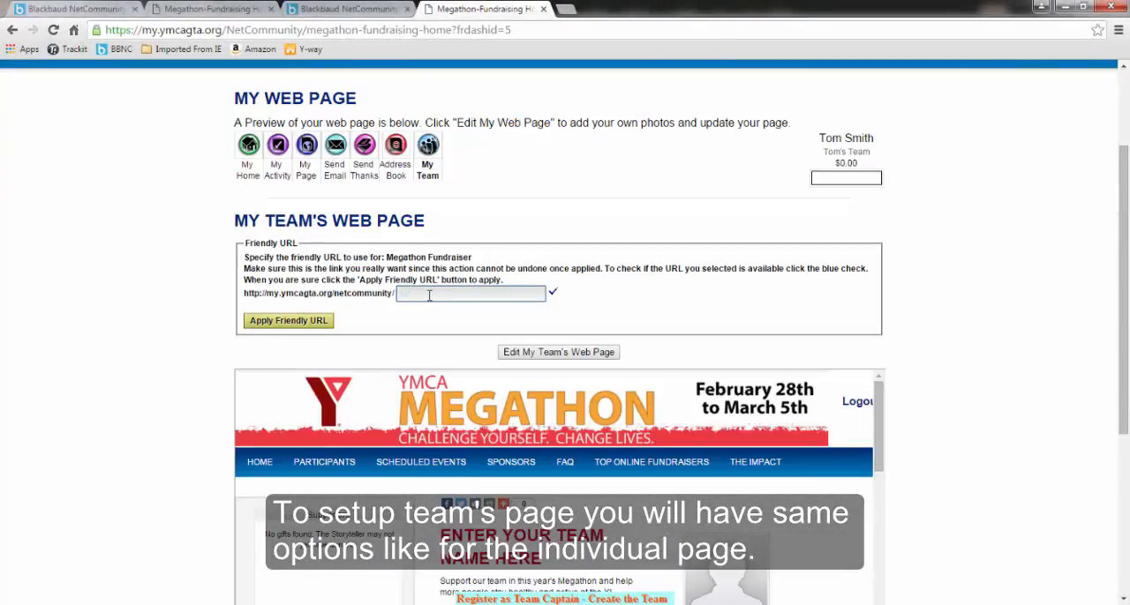
{"action": "type", "text": "To"}
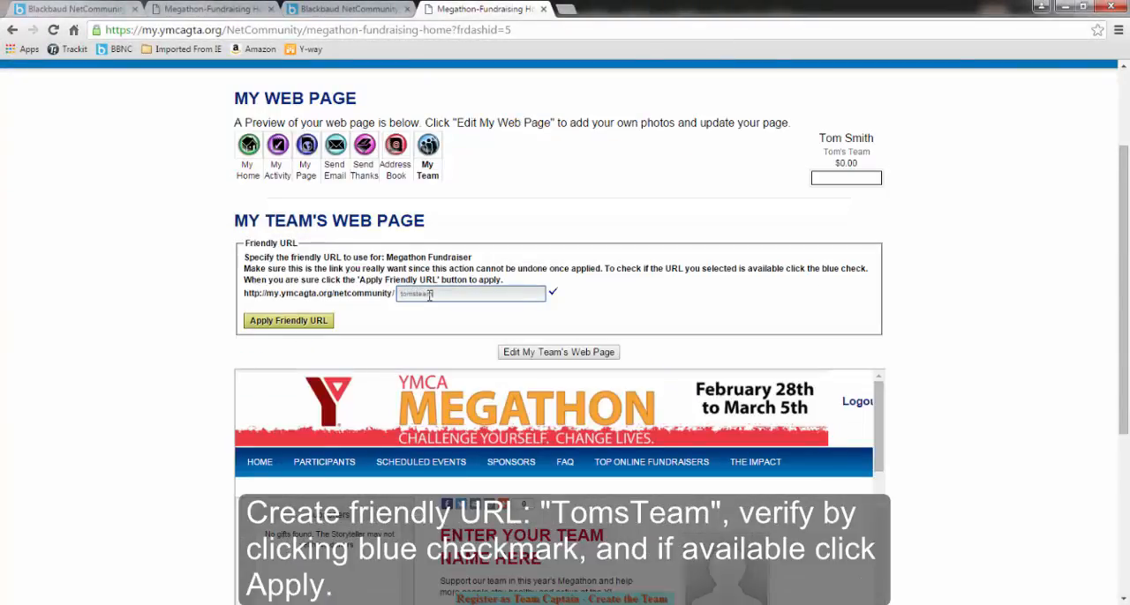
{"action": "left_click", "coordinate": [553, 292]}
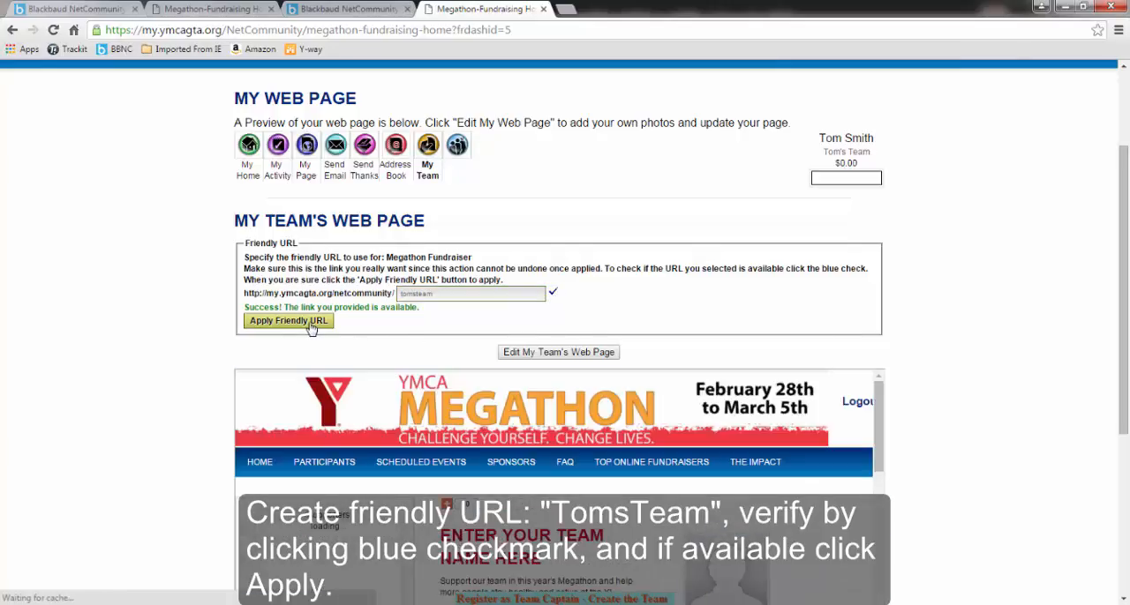
{"action": "left_click", "coordinate": [306, 323]}
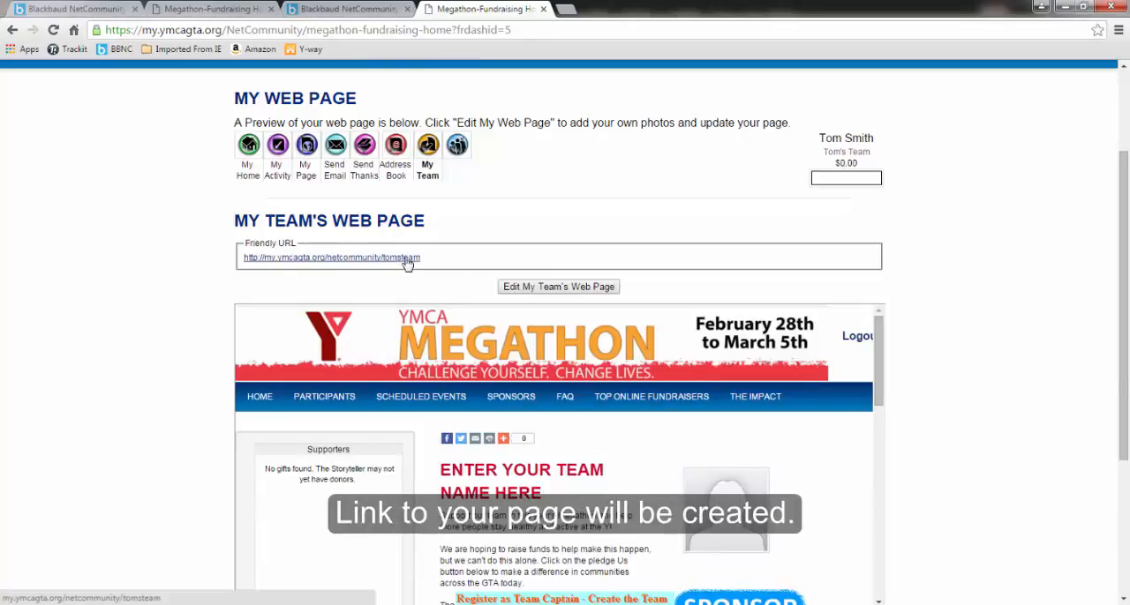
Look over the preview of the team's web page and open the page for editing
{"action": "scroll", "coordinate": [462, 292], "scroll_direction": "down", "scroll_amount": 4}
{"action": "scroll", "coordinate": [466, 302], "scroll_direction": "up", "scroll_amount": 2}
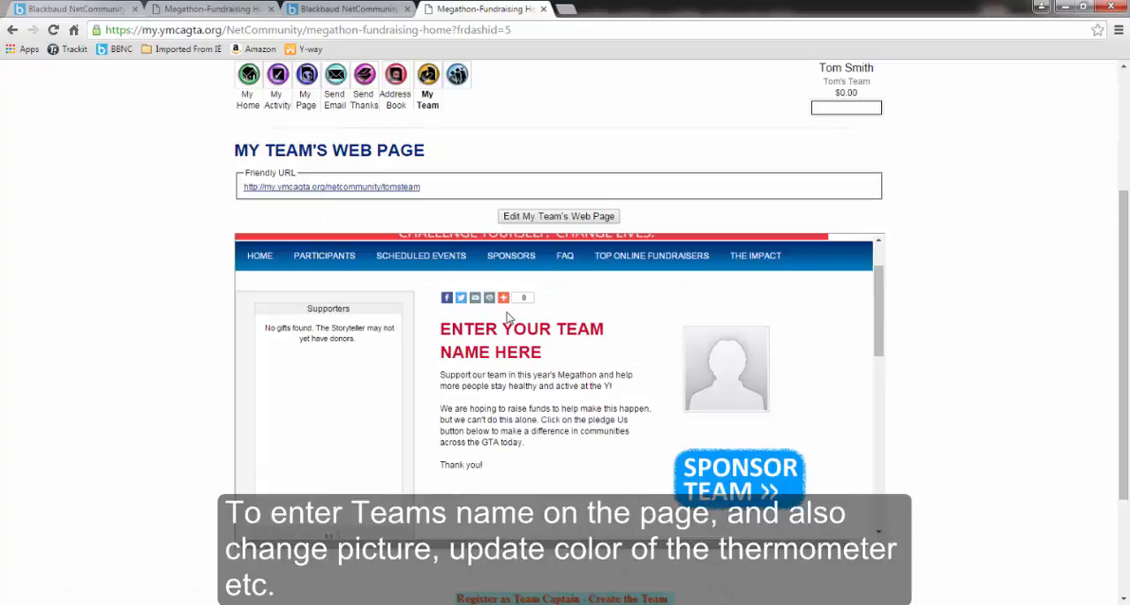
{"action": "scroll", "coordinate": [878, 333], "scroll_direction": "down", "scroll_amount": 1}
{"action": "left_click_drag", "start_coordinate": [878, 333], "coordinate": [853, 287]}
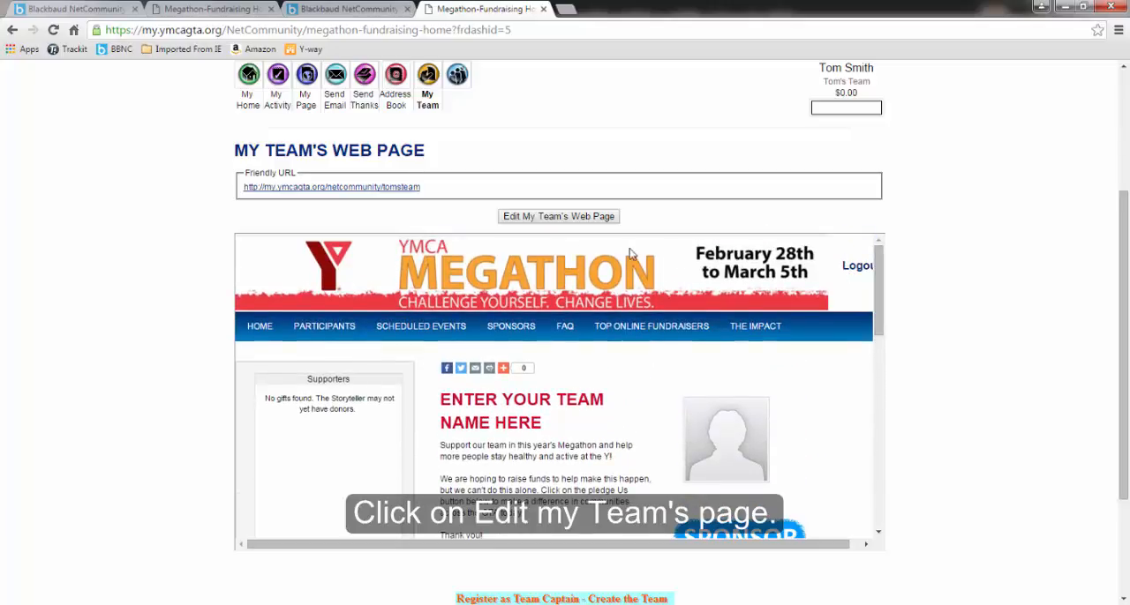
{"action": "left_click", "coordinate": [565, 220]}
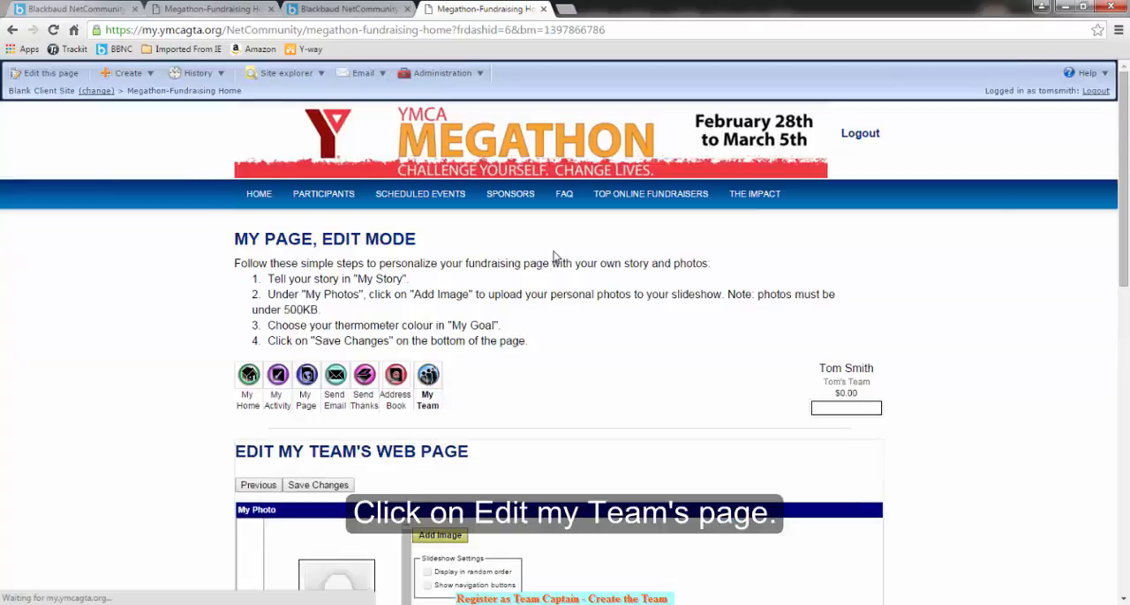
Upload Hydrangeas1.jpg from Sample Pictures to My Photos and add it to the team page's photos
{"action": "left_click_drag", "start_coordinate": [1122, 272], "coordinate": [1121, 387]}
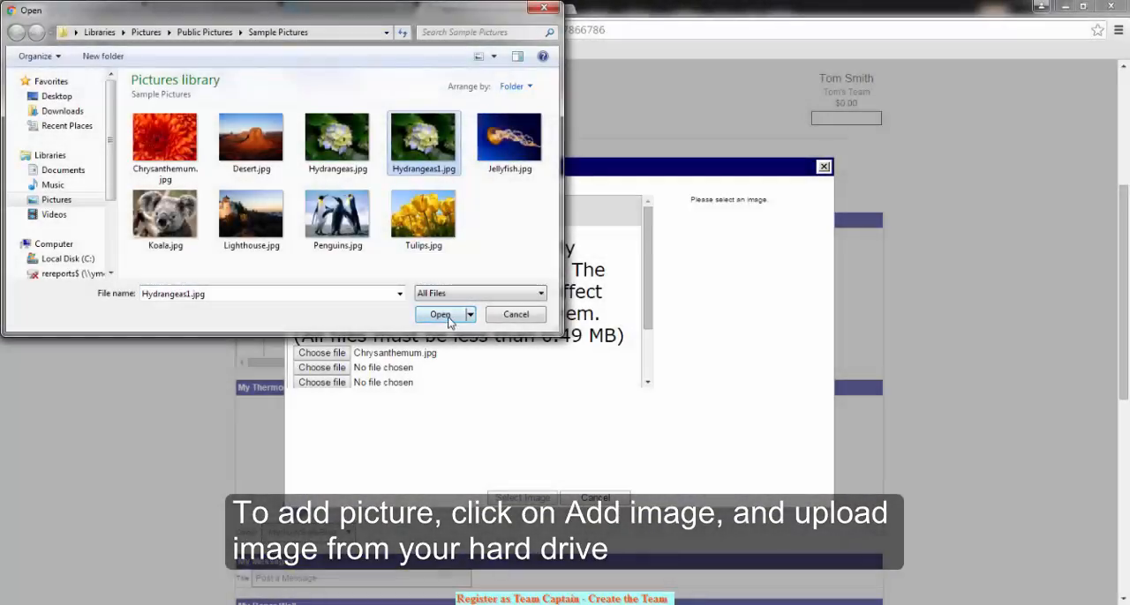
{"action": "left_click", "coordinate": [442, 315]}
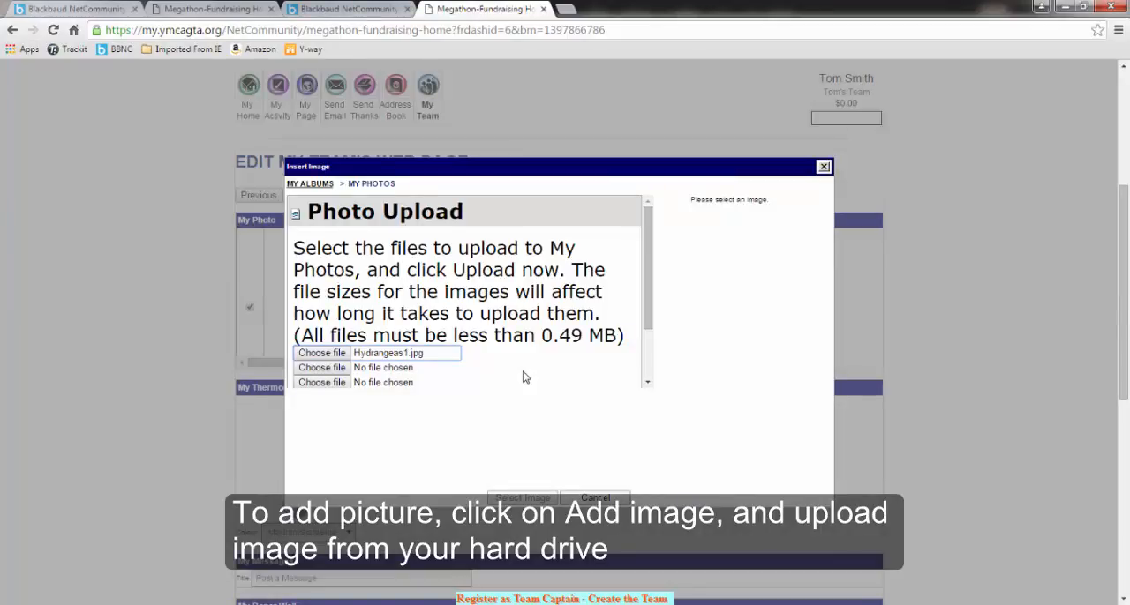
{"action": "scroll", "coordinate": [633, 313], "scroll_direction": "down", "scroll_amount": 2}
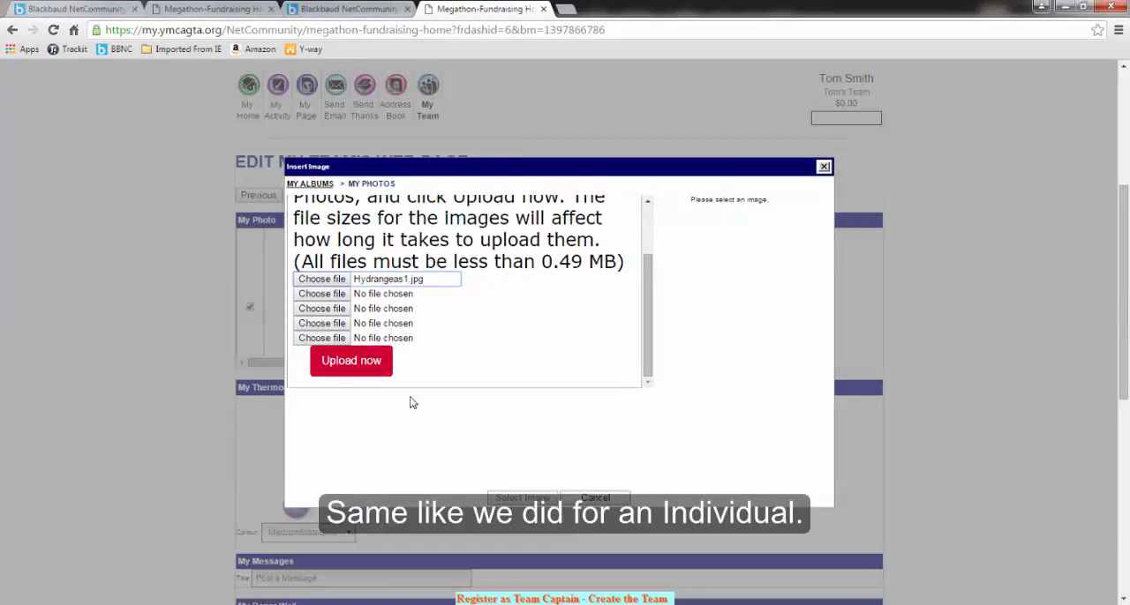
{"action": "left_click", "coordinate": [350, 361]}
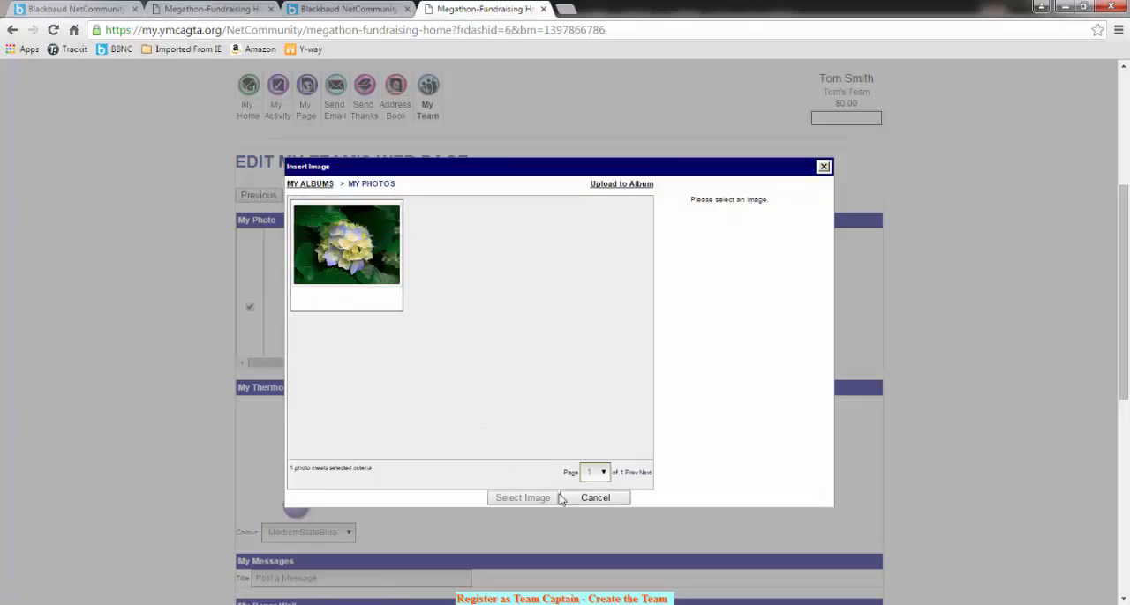
{"action": "left_click", "coordinate": [380, 281]}
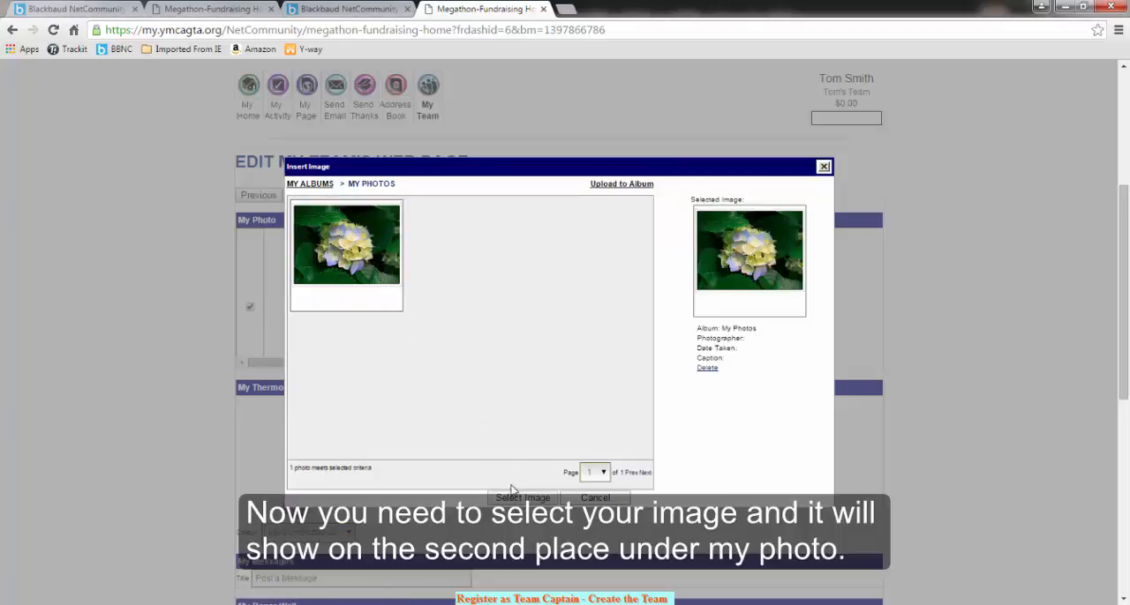
{"action": "left_click", "coordinate": [522, 498]}
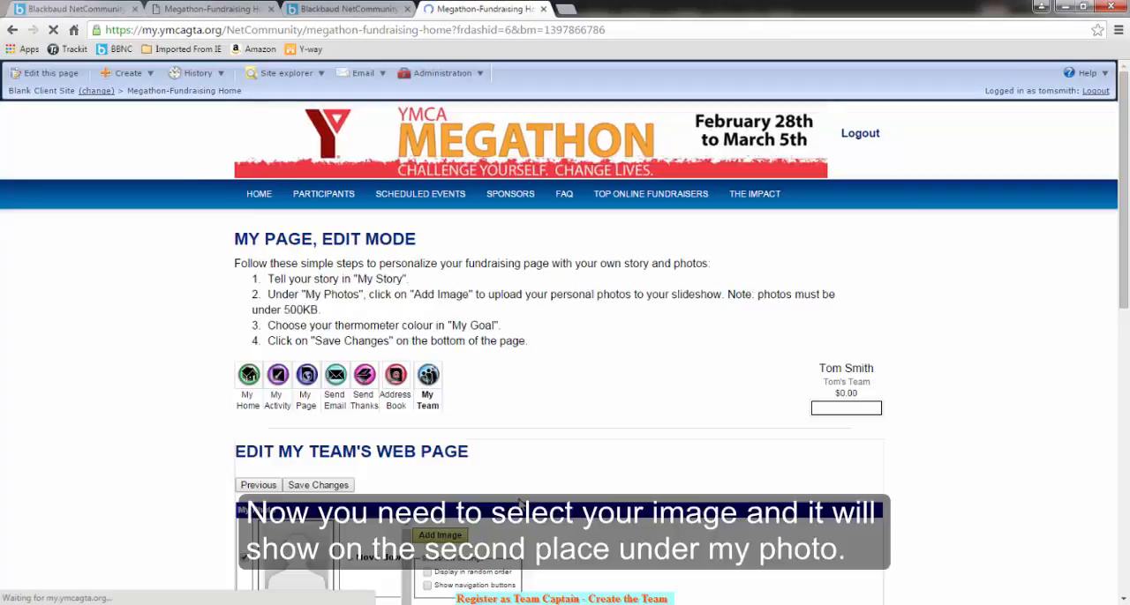
Move the hydrangea photo above the placeholder image and set the slideshow to display in random order
{"action": "scroll", "coordinate": [533, 498], "scroll_direction": "down", "scroll_amount": 2}
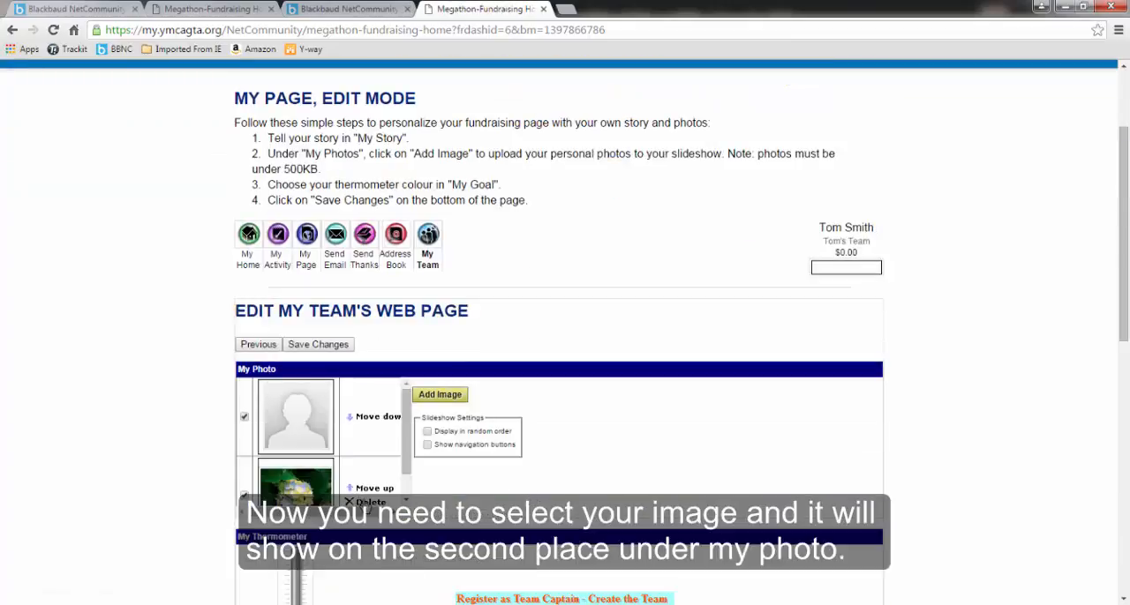
{"action": "left_click", "coordinate": [375, 490]}
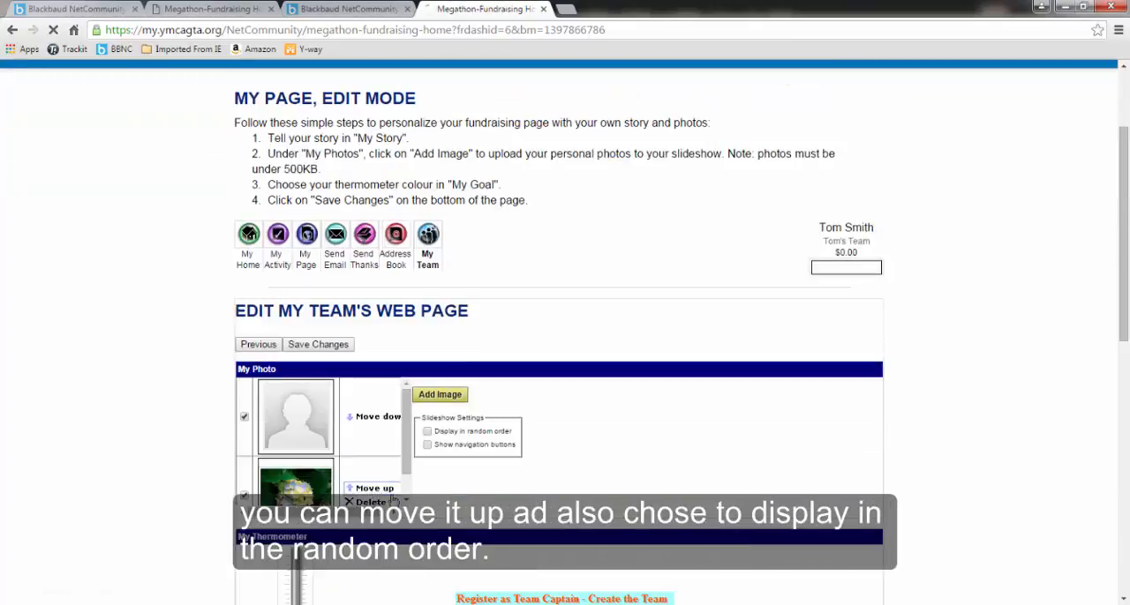
{"action": "scroll", "coordinate": [556, 472], "scroll_direction": "down", "scroll_amount": 2}
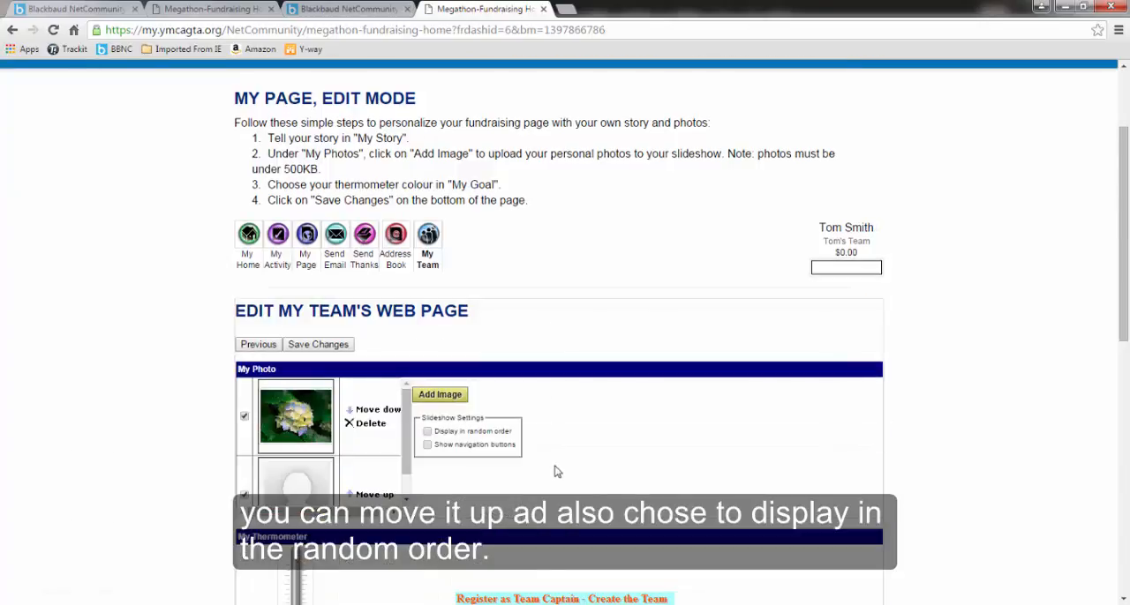
{"action": "scroll", "coordinate": [534, 455], "scroll_direction": "down", "scroll_amount": 1}
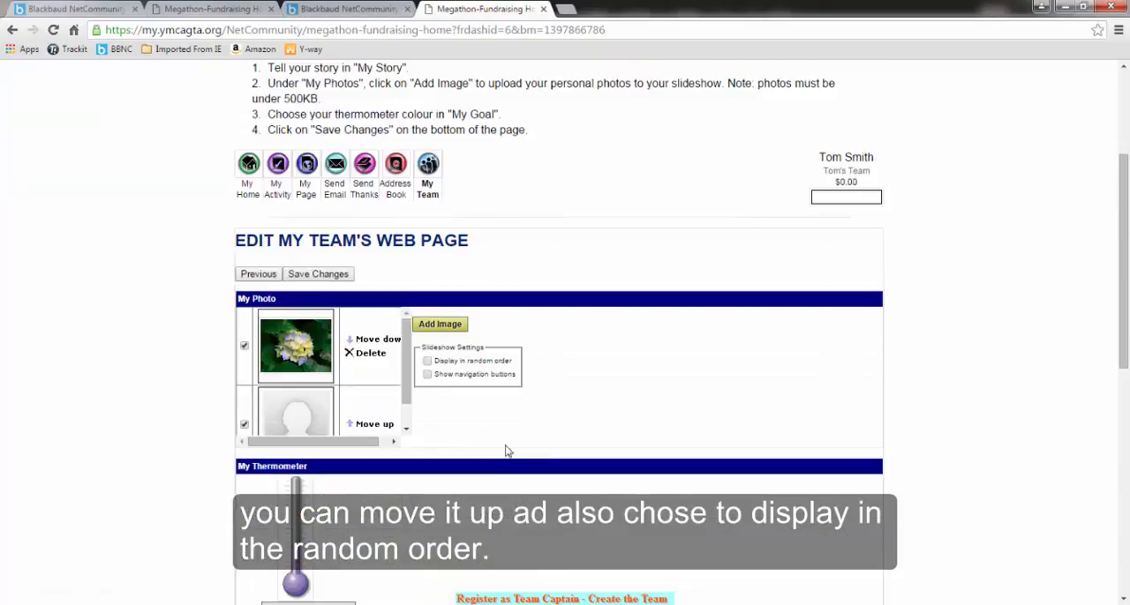
{"action": "left_click", "coordinate": [428, 362]}
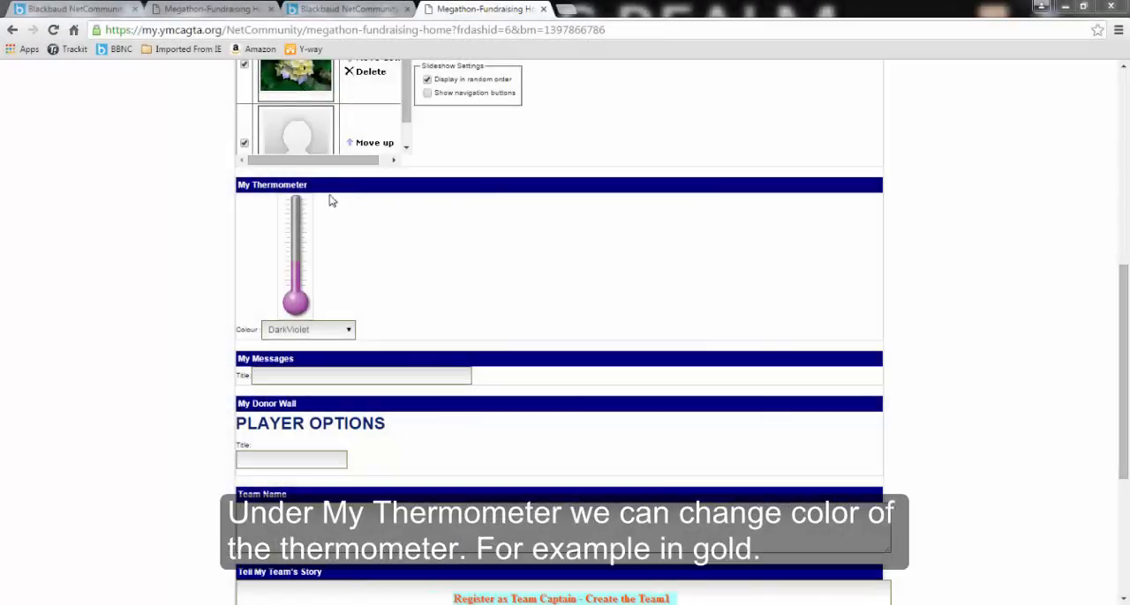
Change the team thermometer's colour to Gold and title the My Messages section "Post a message for my Team!!!"
{"action": "left_click", "coordinate": [303, 332]}
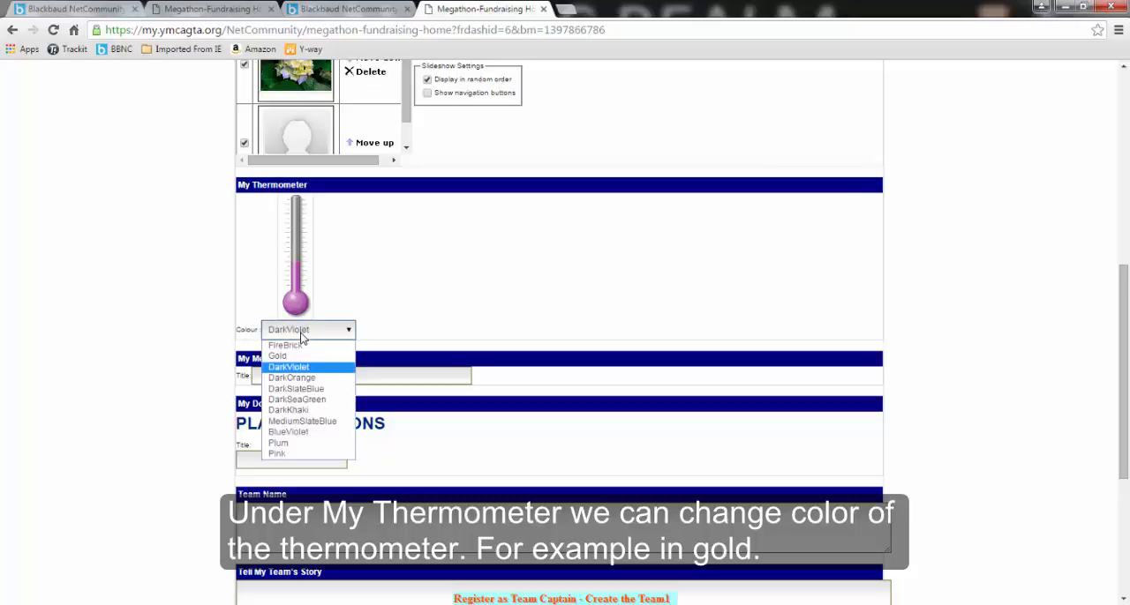
{"action": "left_click", "coordinate": [294, 362]}
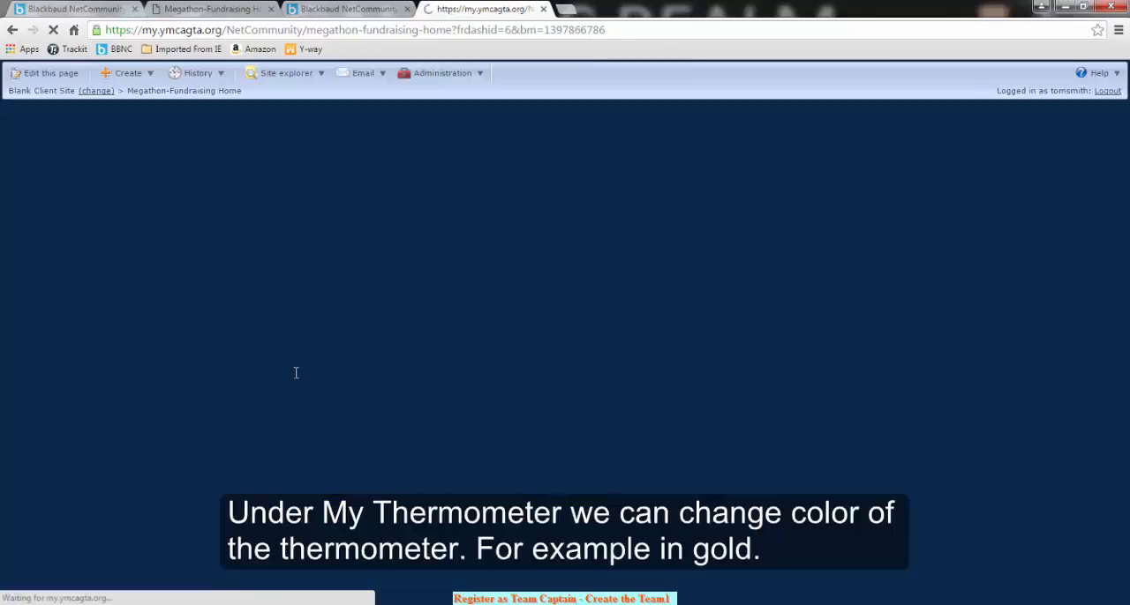
{"action": "scroll", "coordinate": [502, 456], "scroll_direction": "down", "scroll_amount": 5}
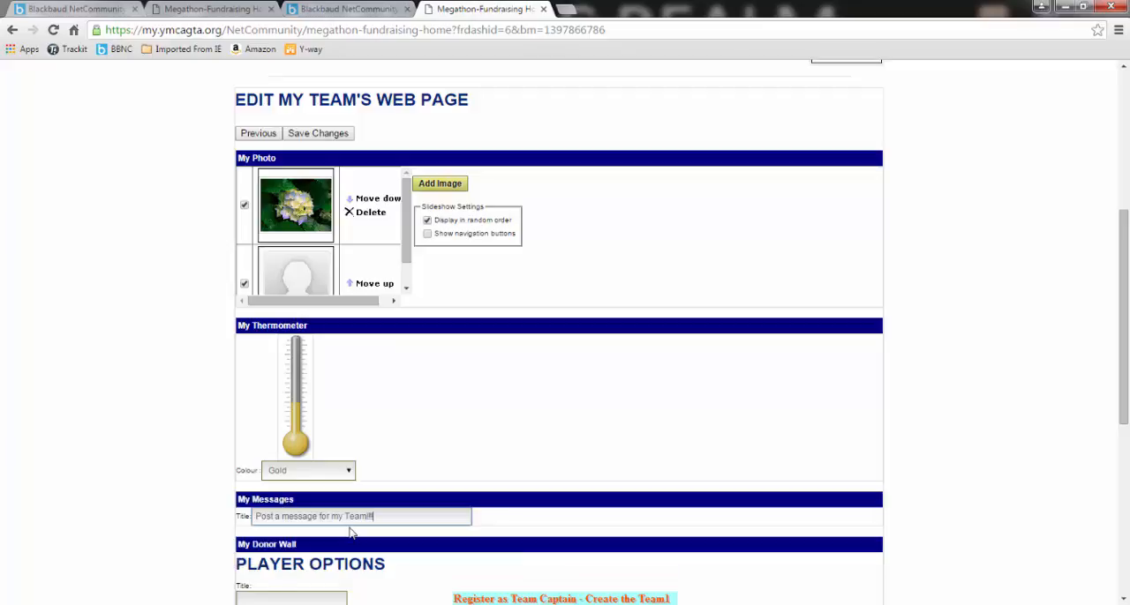
{"action": "scroll", "coordinate": [350, 532], "scroll_direction": "down", "scroll_amount": 2}
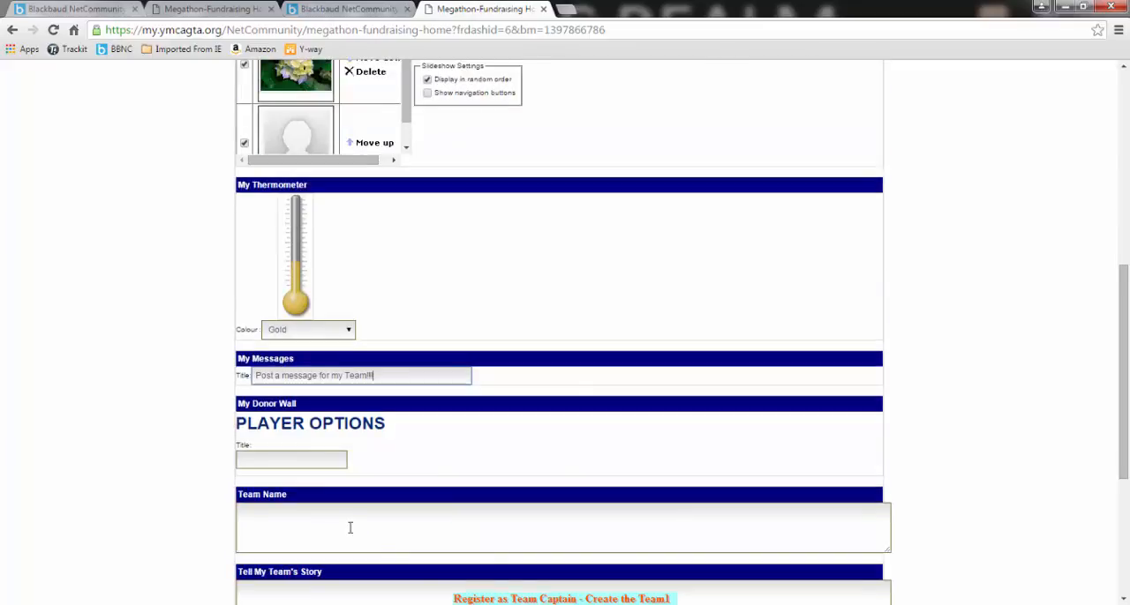
Title the team page's My Donor Wall section "Our Supporters!!"
{"action": "left_click", "coordinate": [329, 460]}
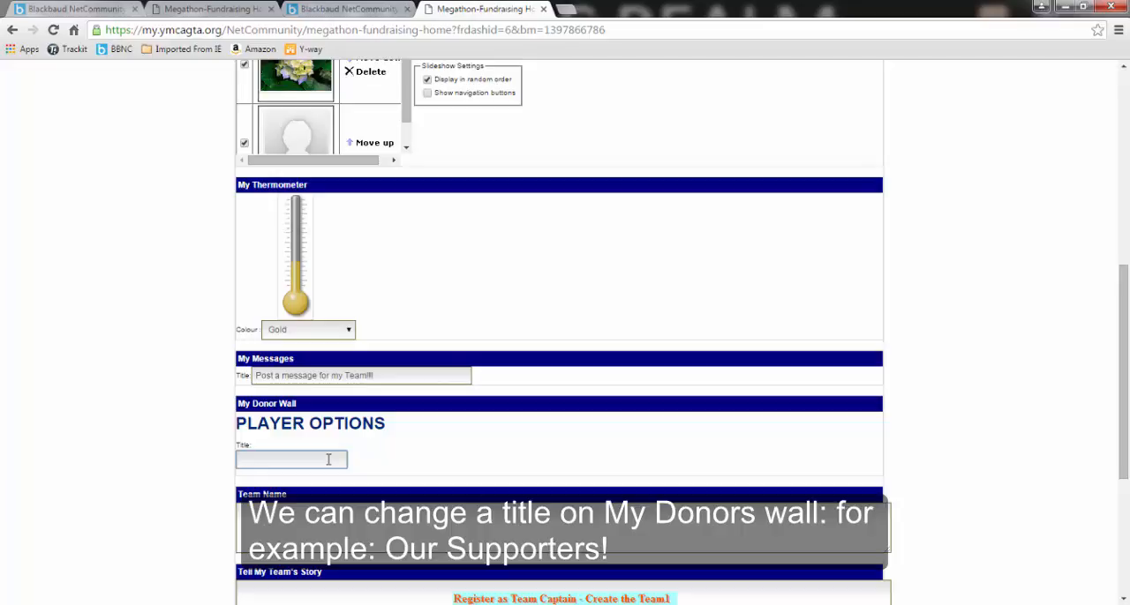
{"action": "type", "text": "Our Suppo"}
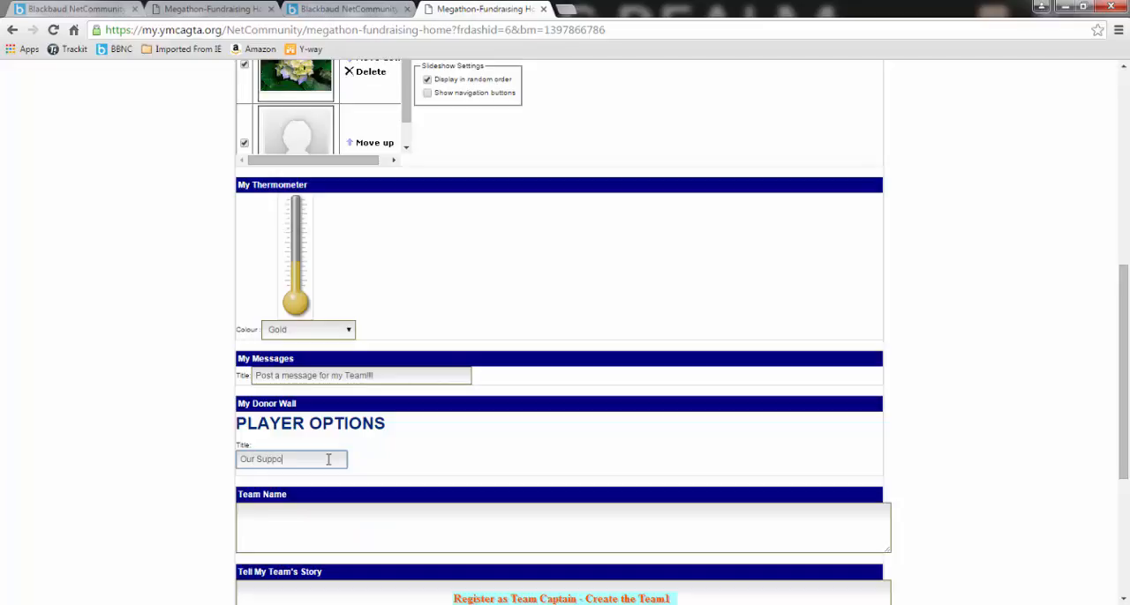
{"action": "type", "text": "rters!!"}
Enter the team's name and a short team story, and save the changes to the team's web page
{"action": "left_click", "coordinate": [280, 520]}
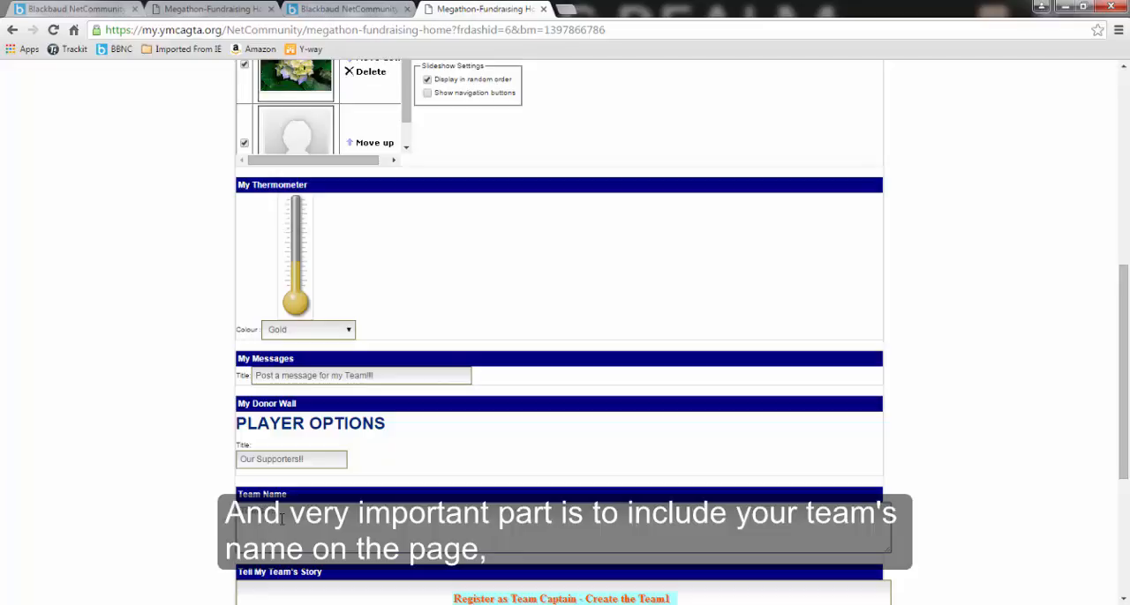
{"action": "scroll", "coordinate": [291, 525], "scroll_direction": "down", "scroll_amount": 3}
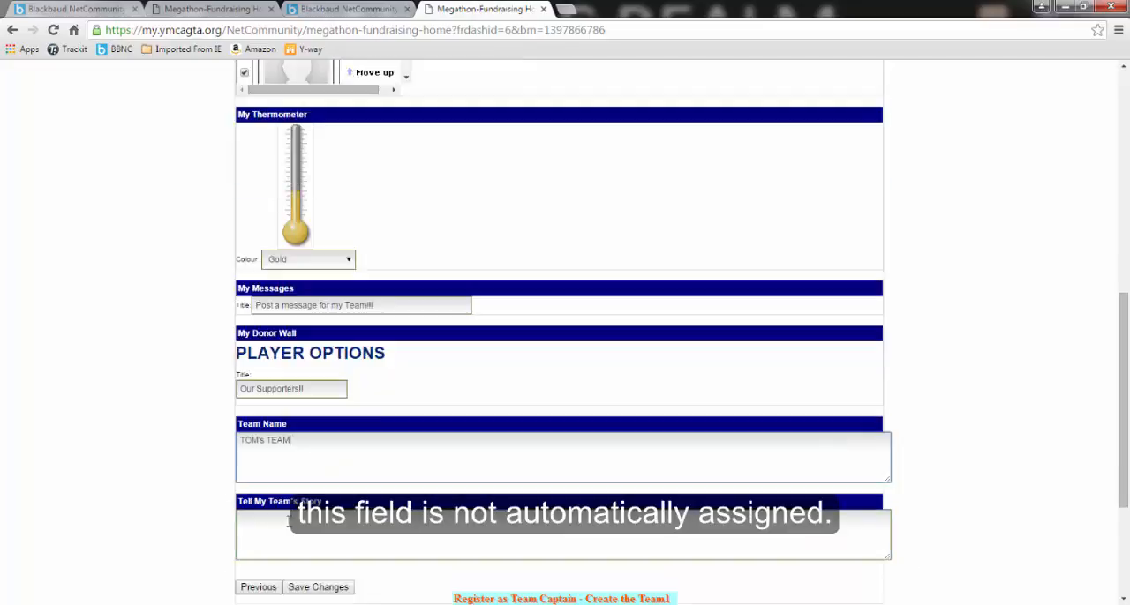
{"action": "left_click", "coordinate": [299, 456]}
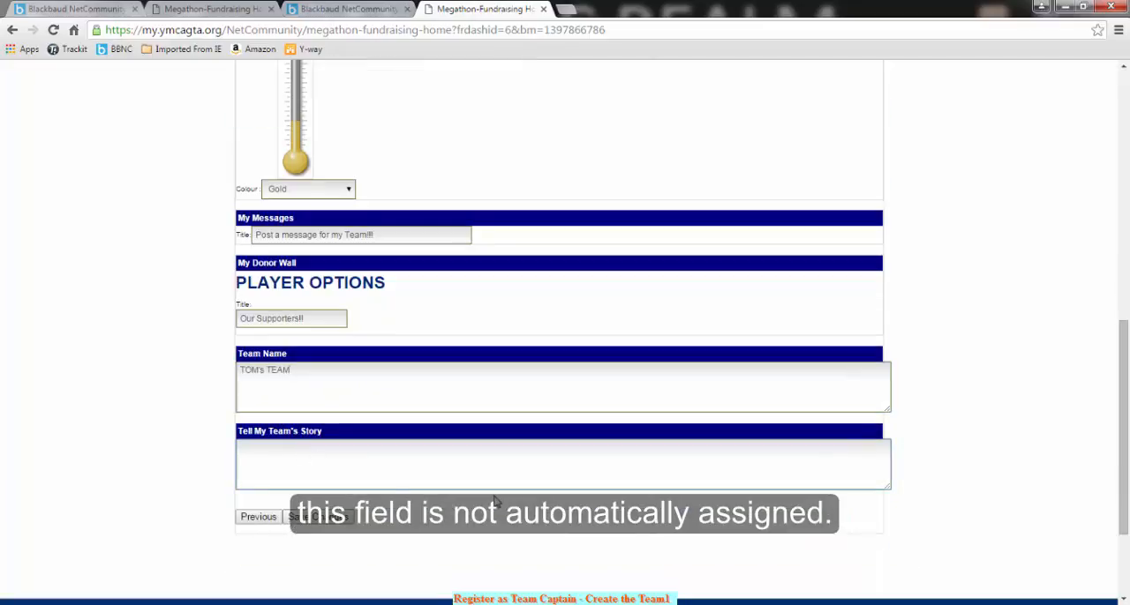
{"action": "type", "text": "Toms team s"}
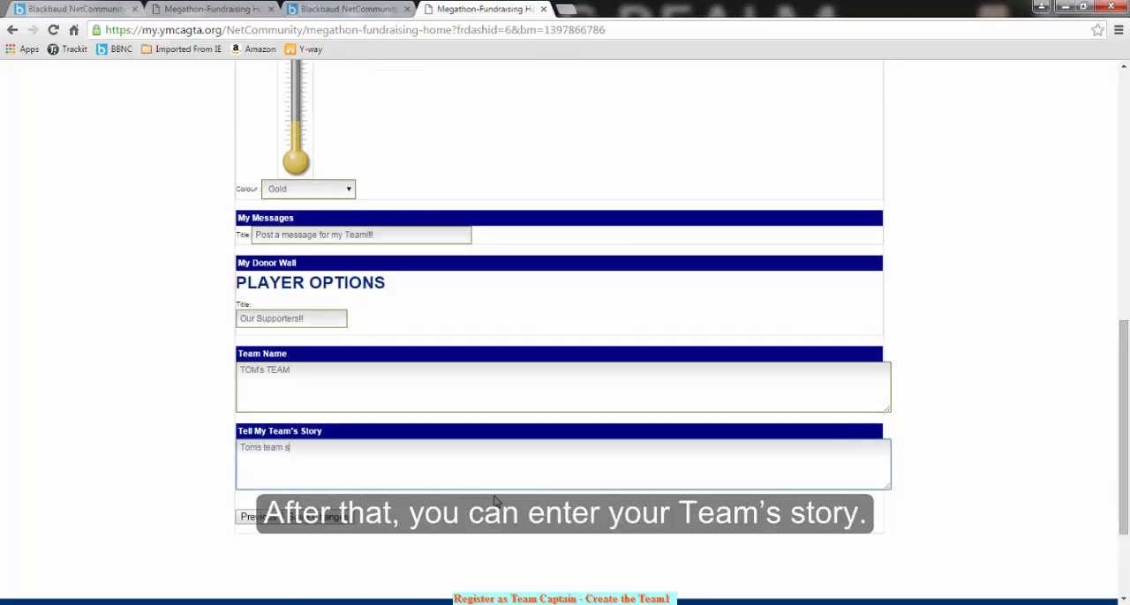
{"action": "type", "text": "tory!!!"}
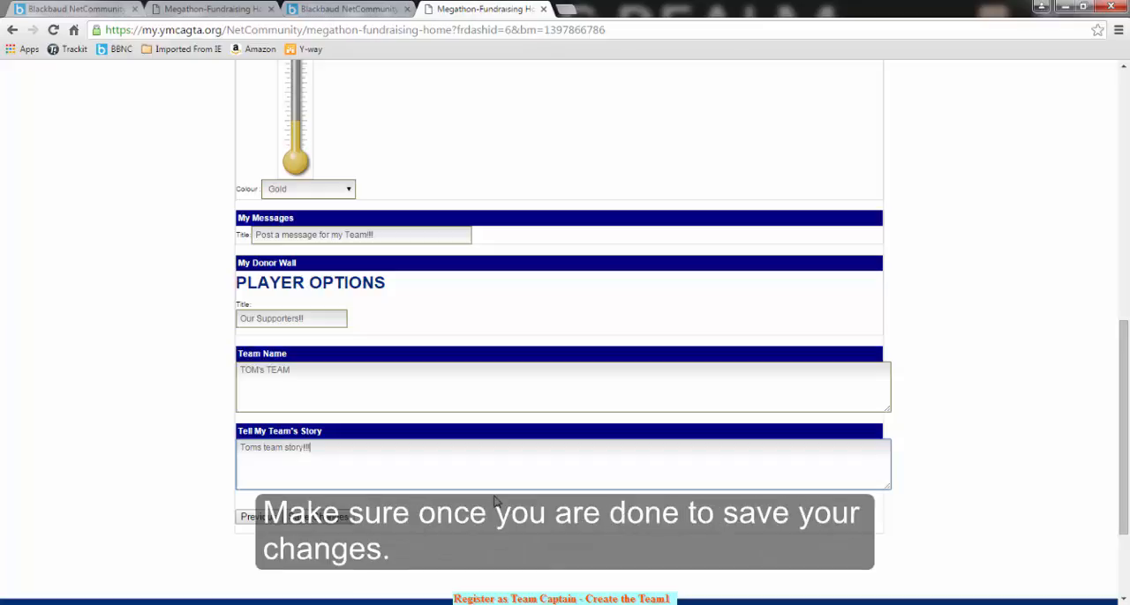
{"action": "left_click", "coordinate": [312, 521]}
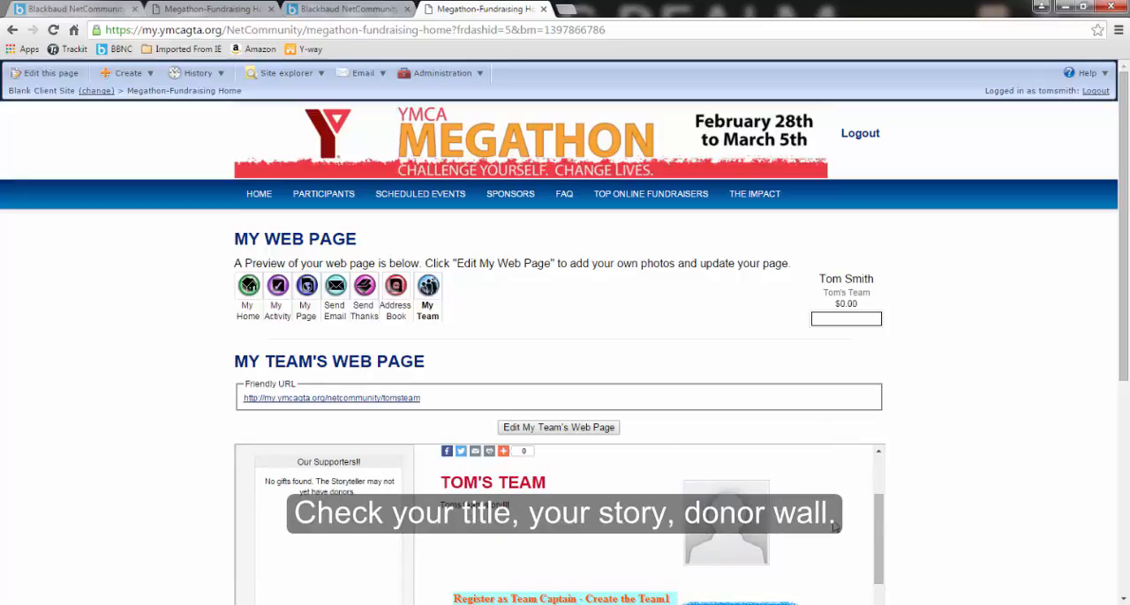
Review the team page preview, checking the donor wall, story, team members, thermometer and message board
{"action": "left_click_drag", "start_coordinate": [874, 501], "coordinate": [880, 585]}
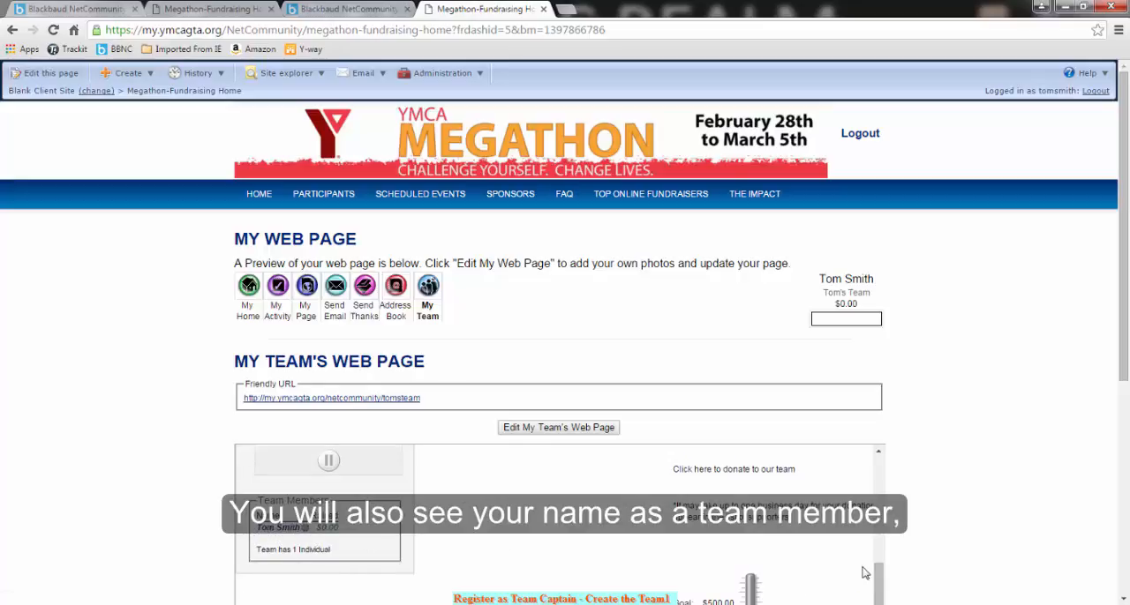
{"action": "left_click_drag", "start_coordinate": [878, 576], "coordinate": [879, 604]}
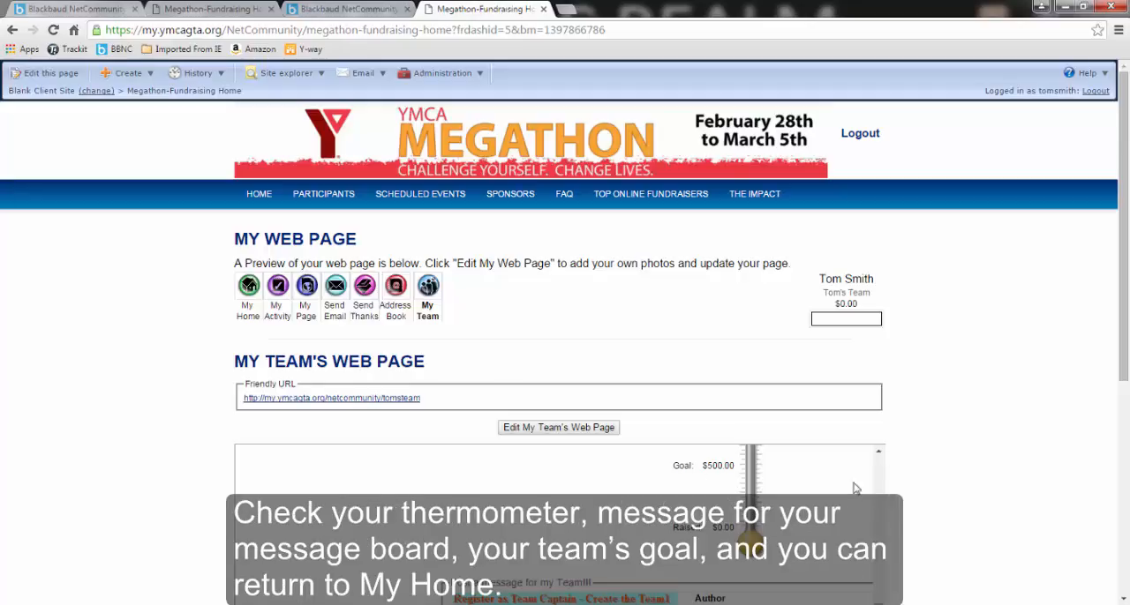
{"action": "left_click_drag", "start_coordinate": [1123, 370], "coordinate": [1124, 474]}
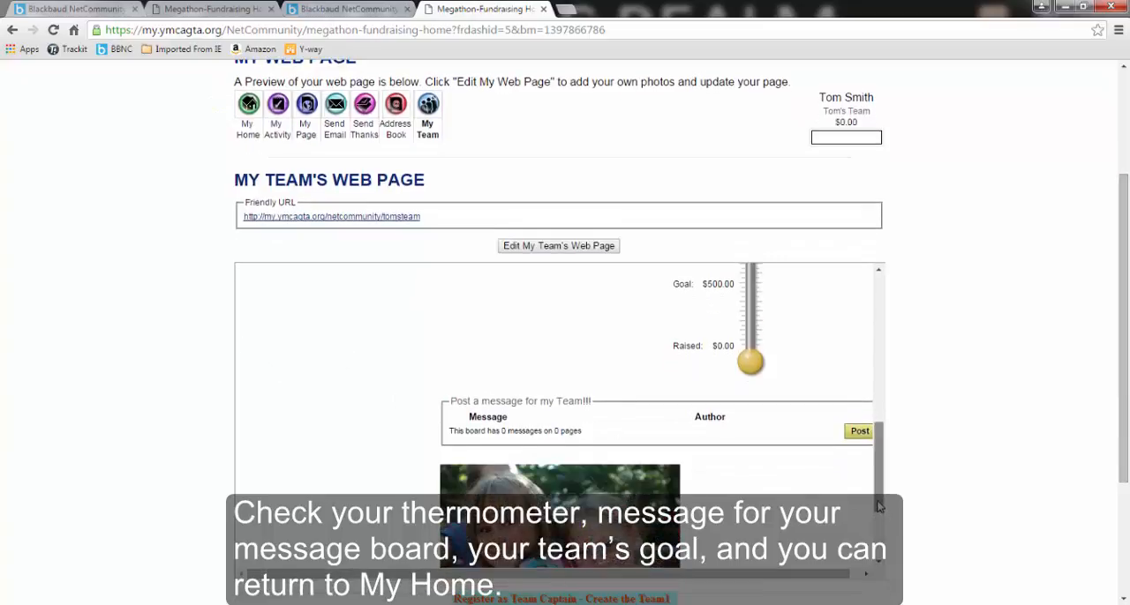
{"action": "left_click_drag", "start_coordinate": [879, 481], "coordinate": [877, 339]}
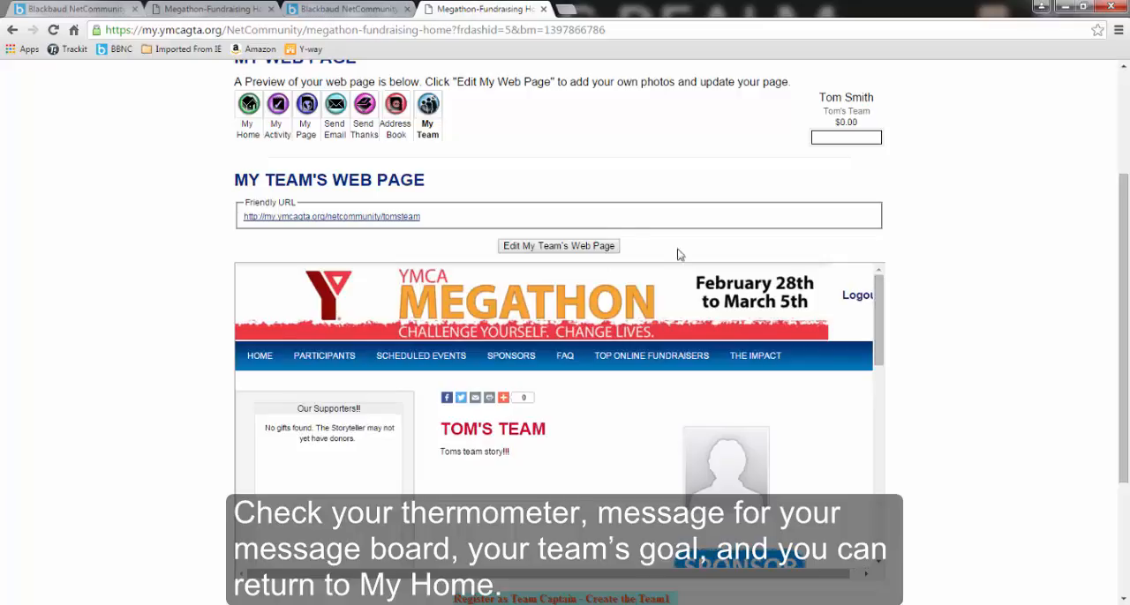
{"action": "scroll", "coordinate": [611, 211], "scroll_direction": "up", "scroll_amount": 1}
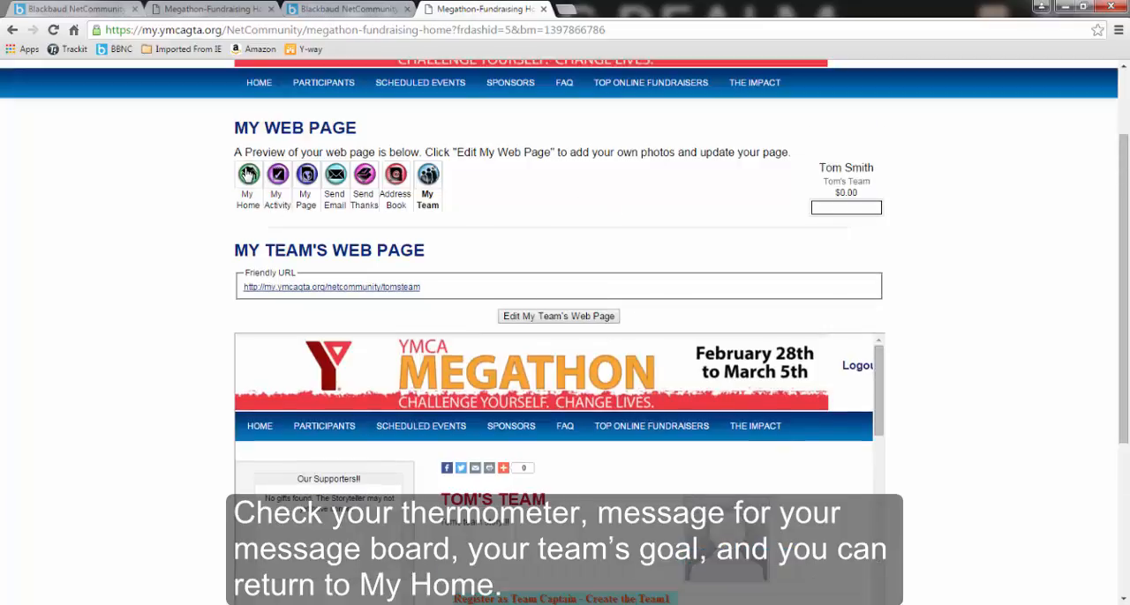
Open the personal web page design from My Home, then check and apply the participant's name as the friendly URL
{"action": "left_click", "coordinate": [248, 174]}
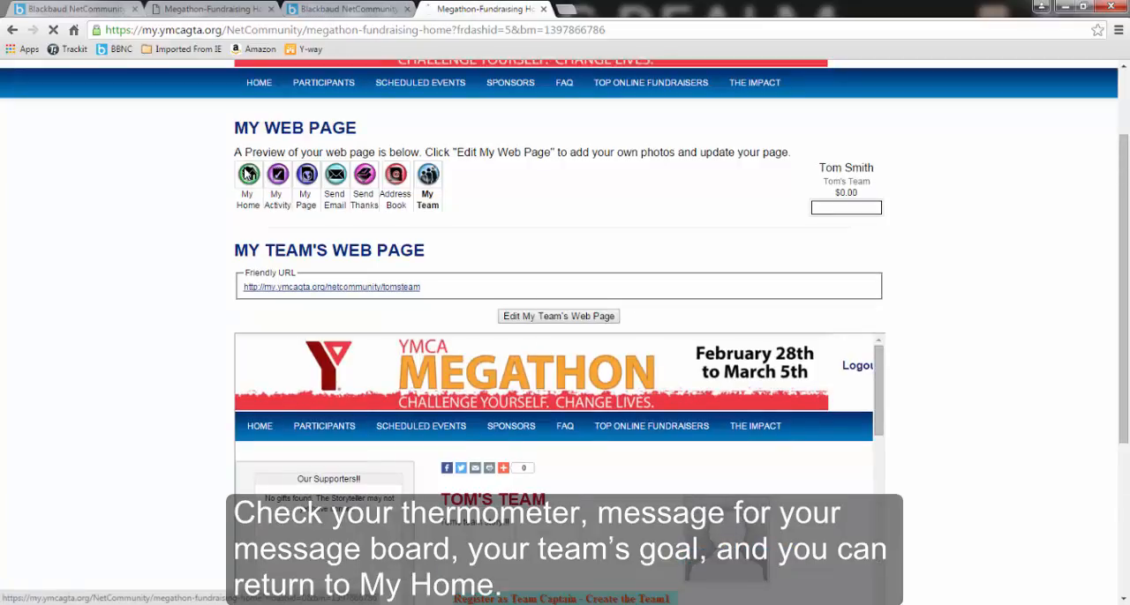
{"action": "scroll", "coordinate": [565, 377], "scroll_direction": "down", "scroll_amount": 1}
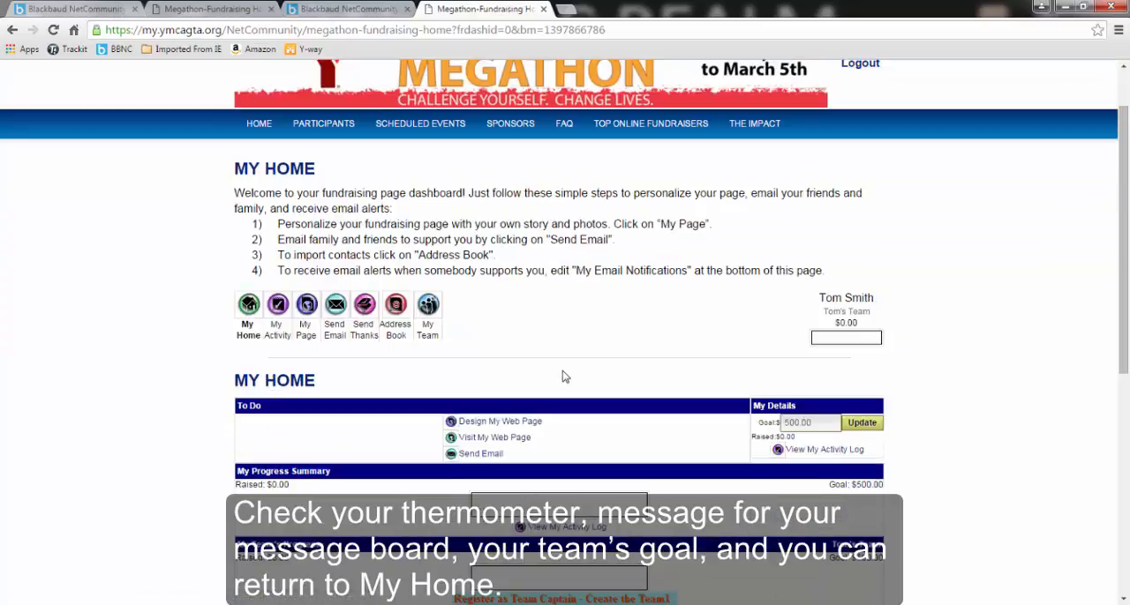
{"action": "left_click", "coordinate": [494, 422]}
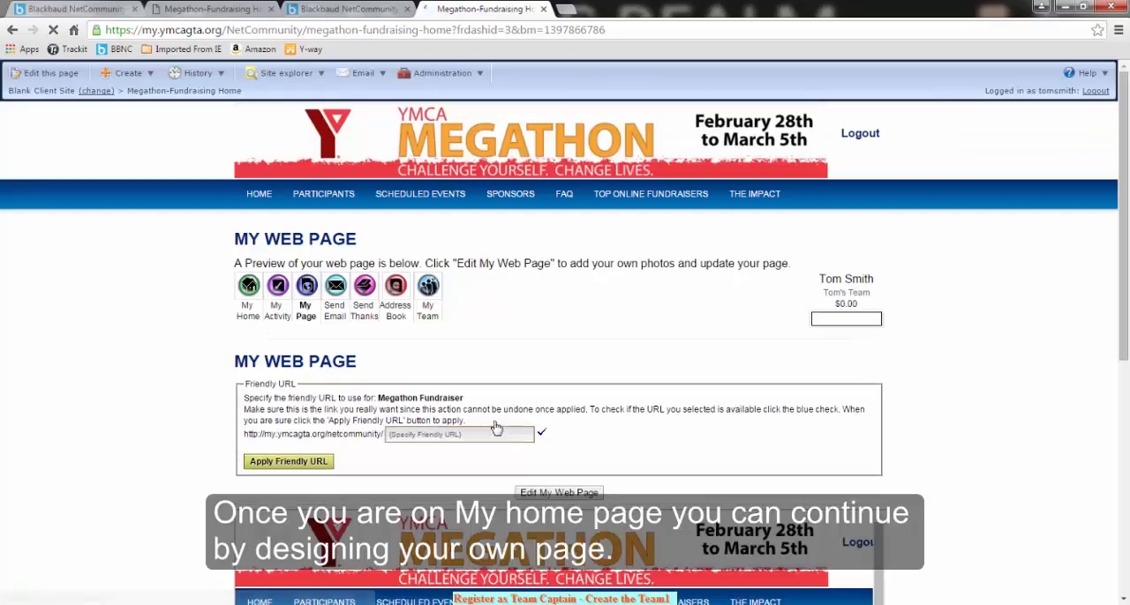
{"action": "left_click", "coordinate": [507, 436]}
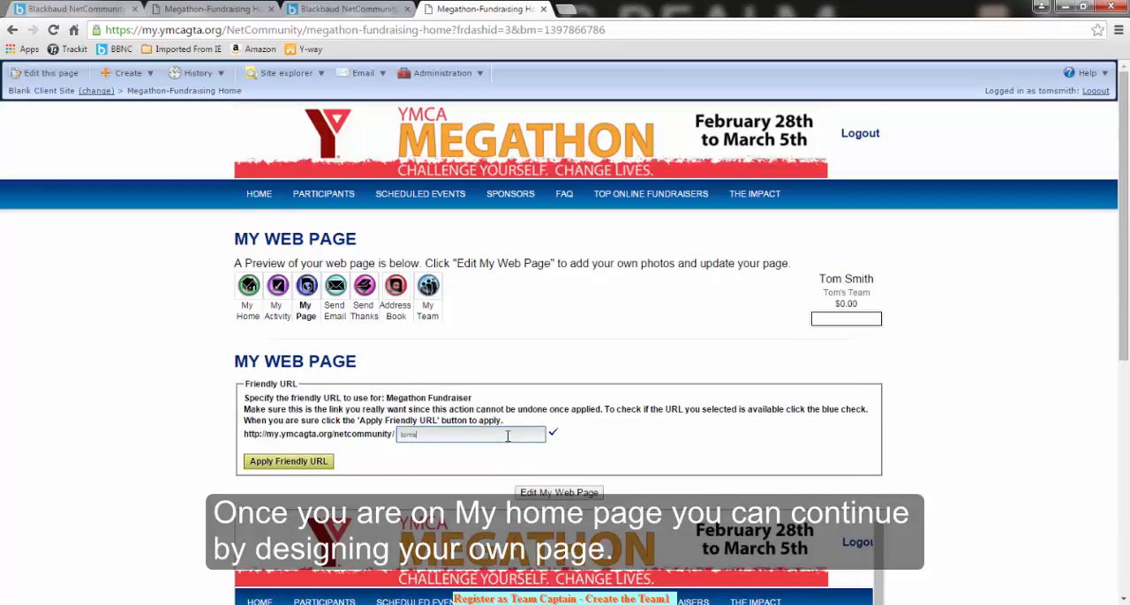
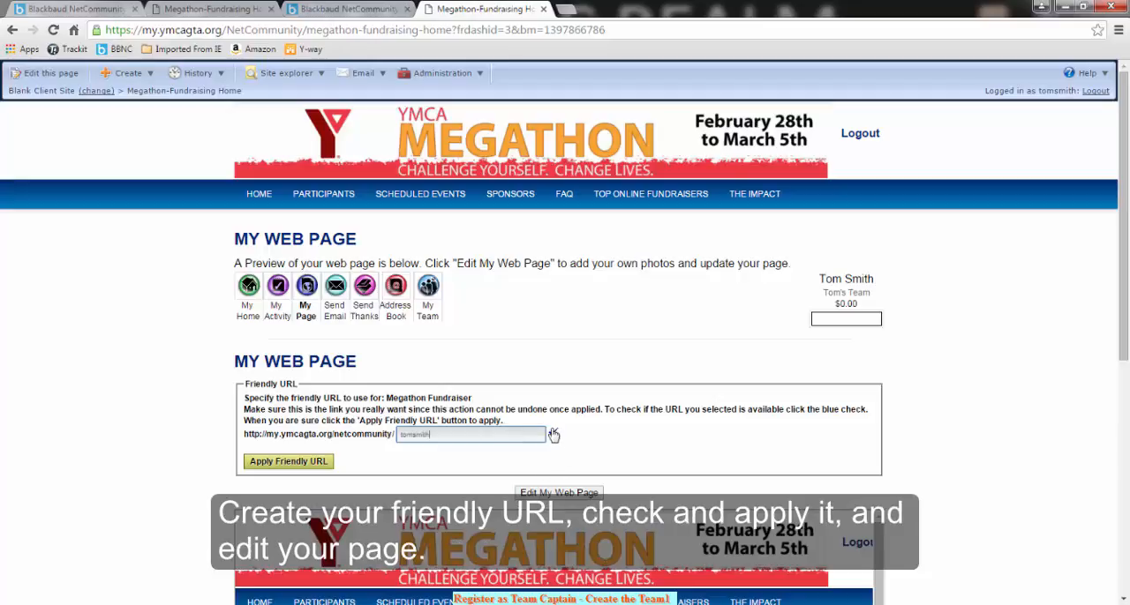
{"action": "left_click", "coordinate": [553, 433]}
{"action": "left_click", "coordinate": [289, 464]}
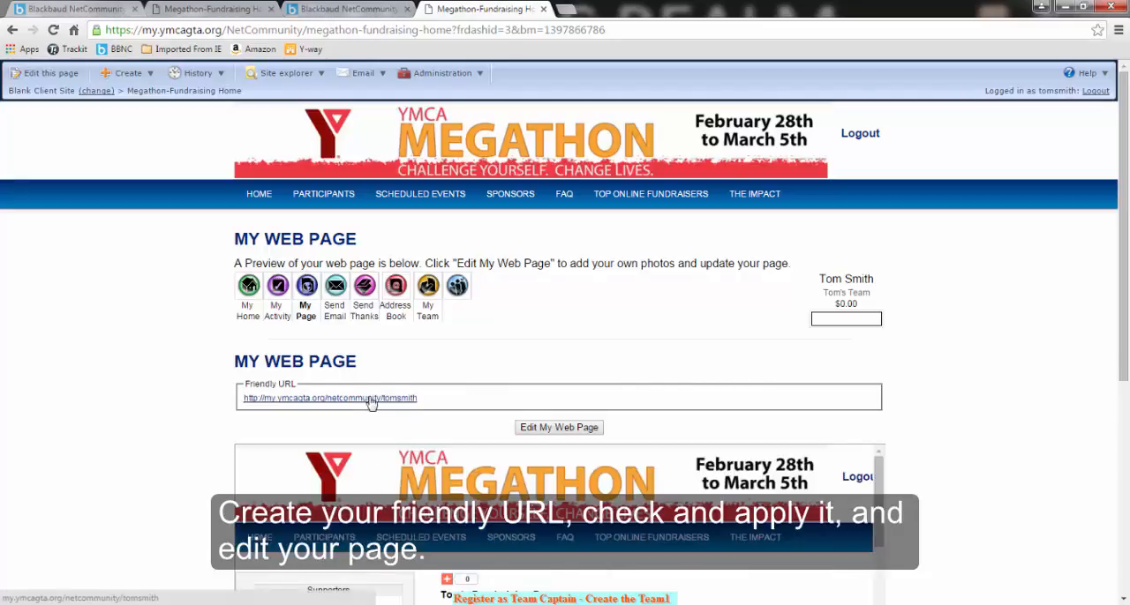
{"action": "scroll", "coordinate": [498, 466], "scroll_direction": "down", "scroll_amount": 5}
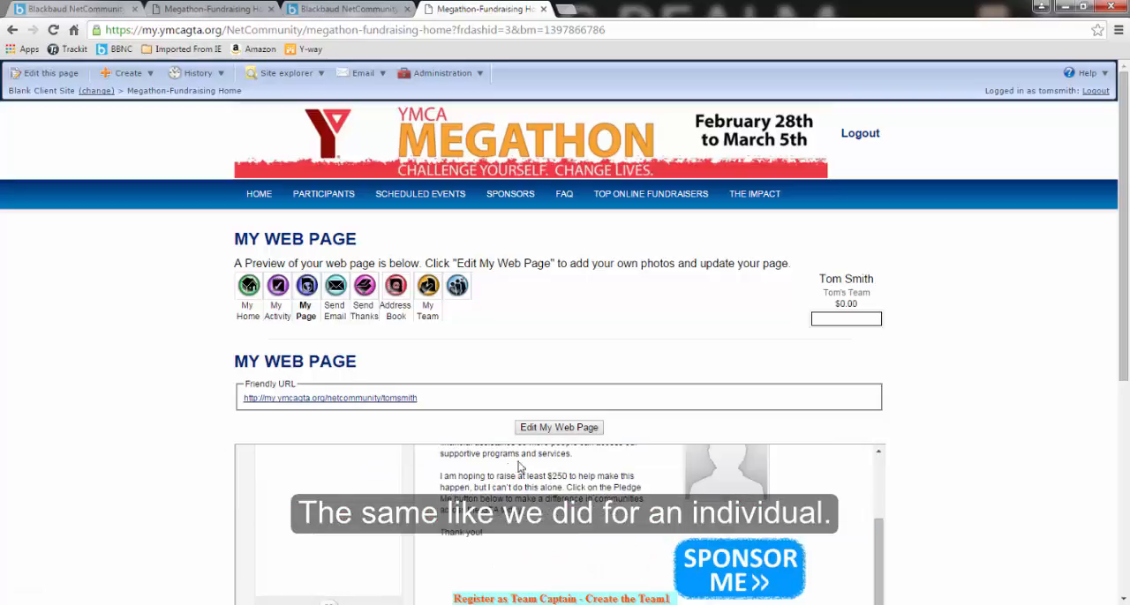
{"action": "mouse_move", "coordinate": [879, 532]}
{"action": "left_mouse_down"}
{"action": "mouse_move", "coordinate": [896, 602]}
{"action": "mouse_move", "coordinate": [888, 518]}
{"action": "left_mouse_up"}
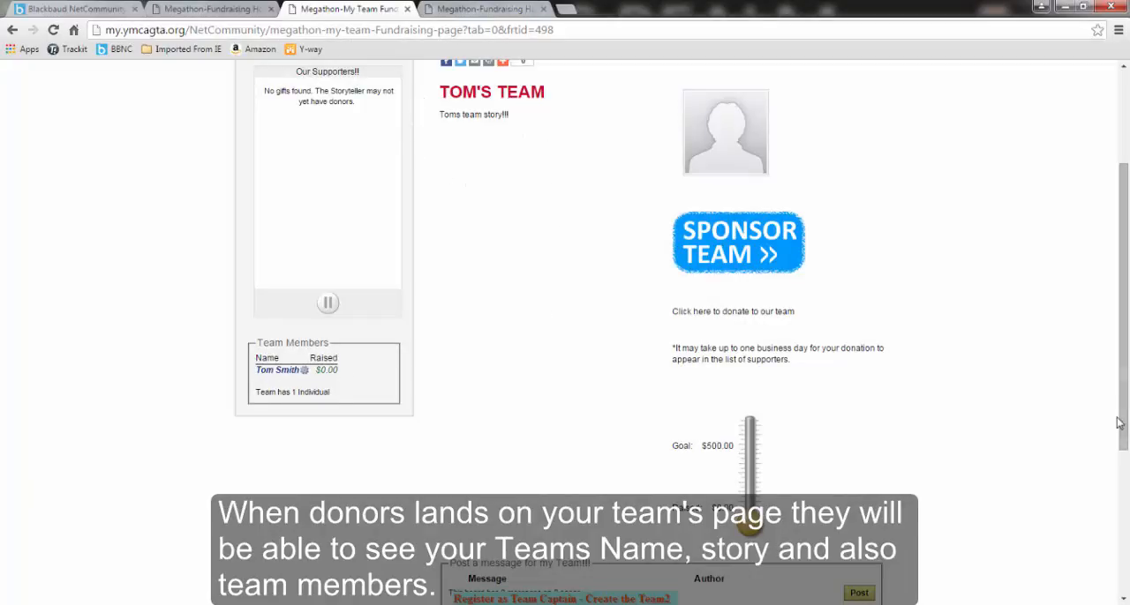
Open the listed team member's individual fundraising page from the team's public page and look it over
{"action": "scroll", "coordinate": [481, 474], "scroll_direction": "up", "scroll_amount": 1}
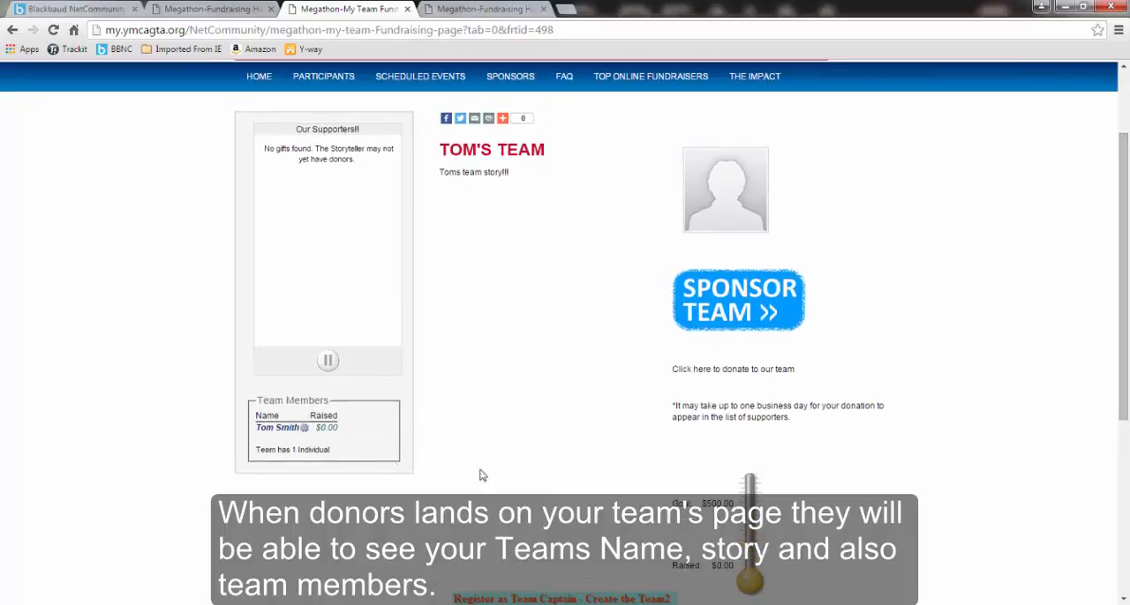
{"action": "left_click", "coordinate": [280, 429]}
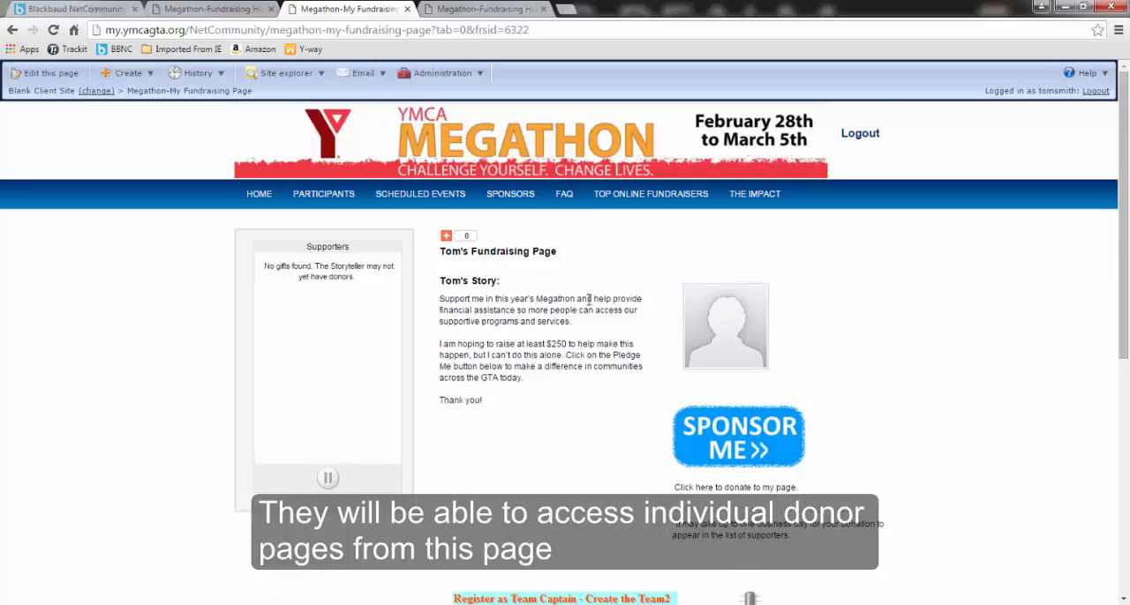
{"action": "mouse_move", "coordinate": [449, 237]}
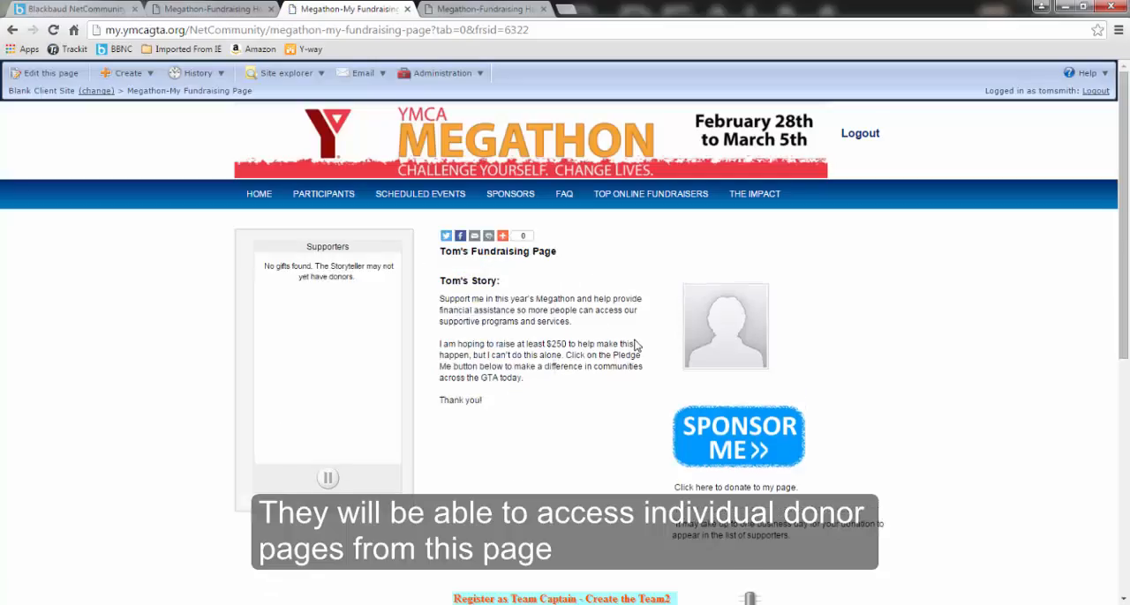
{"action": "scroll", "coordinate": [1123, 468], "scroll_direction": "down", "scroll_amount": 3}
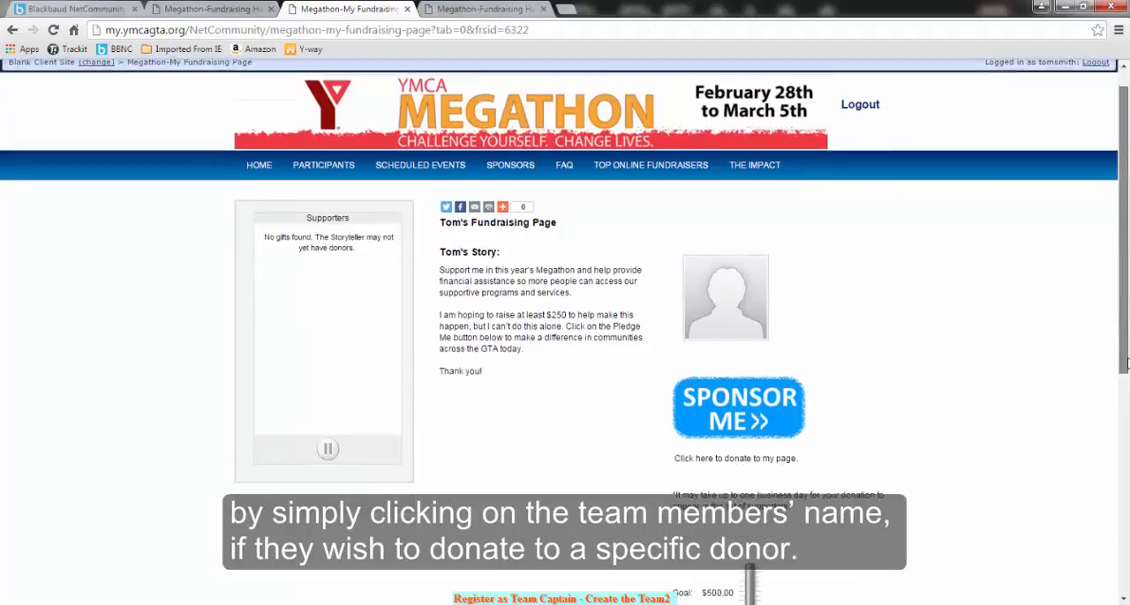
{"action": "left_click_drag", "start_coordinate": [1127, 450], "coordinate": [1124, 360]}
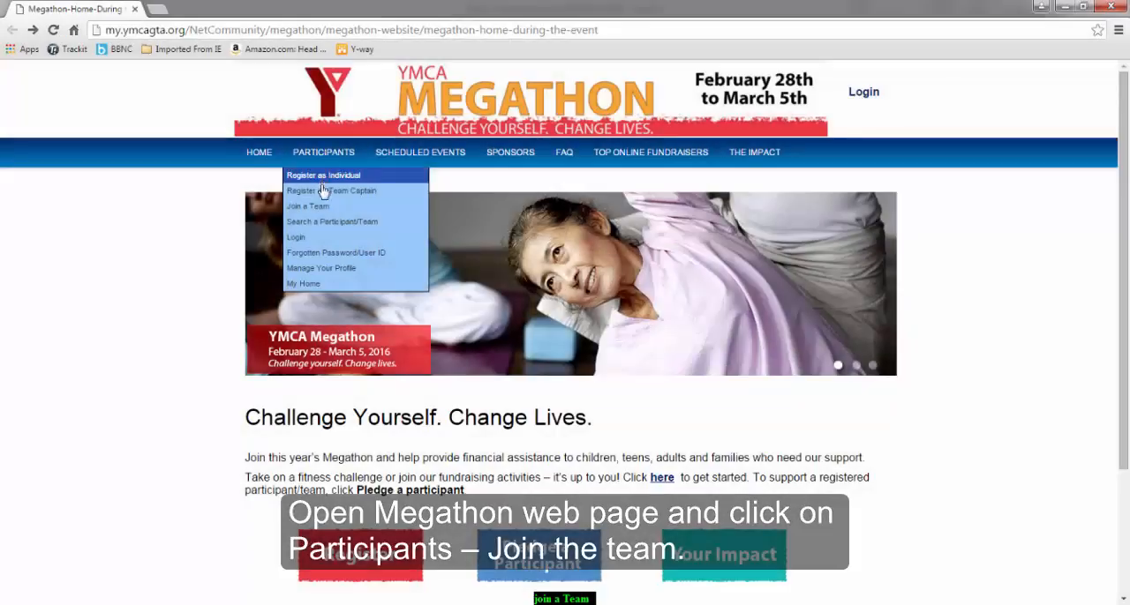
Open the Search a Participant/Team page and choose to join the team from the team entry in the results
{"action": "left_click", "coordinate": [322, 208]}
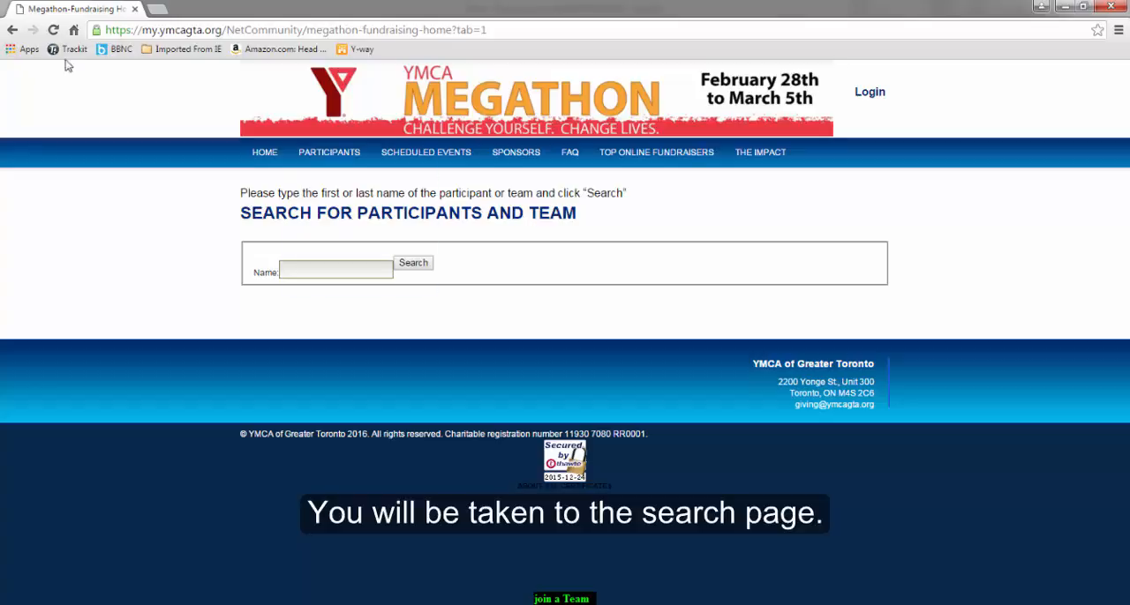
{"action": "left_click", "coordinate": [11, 31]}
{"action": "mouse_move", "coordinate": [318, 155]}
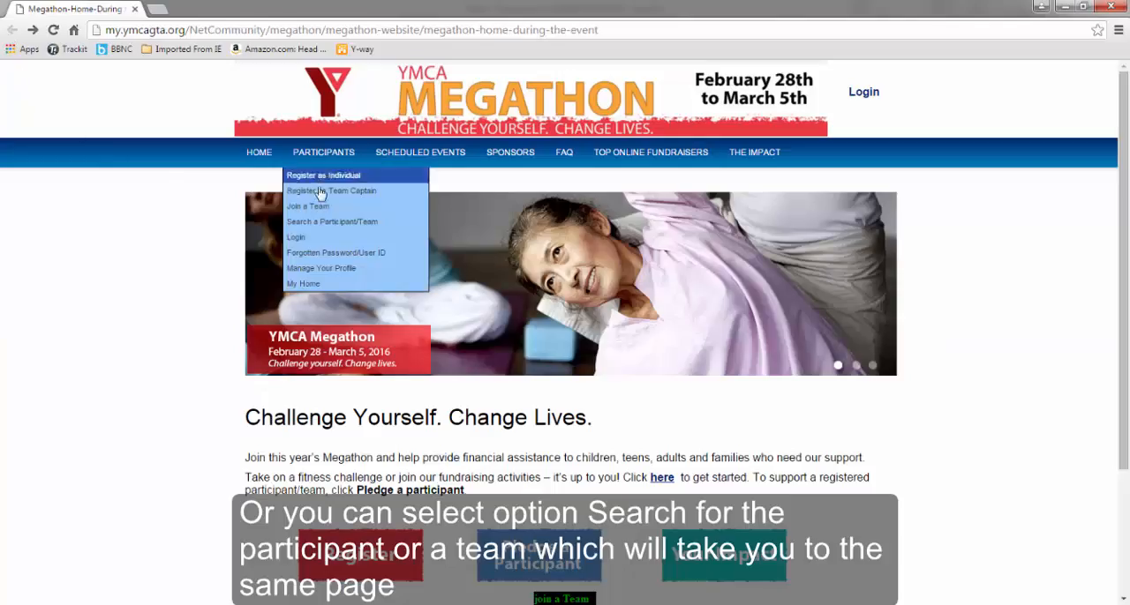
{"action": "left_click", "coordinate": [321, 224]}
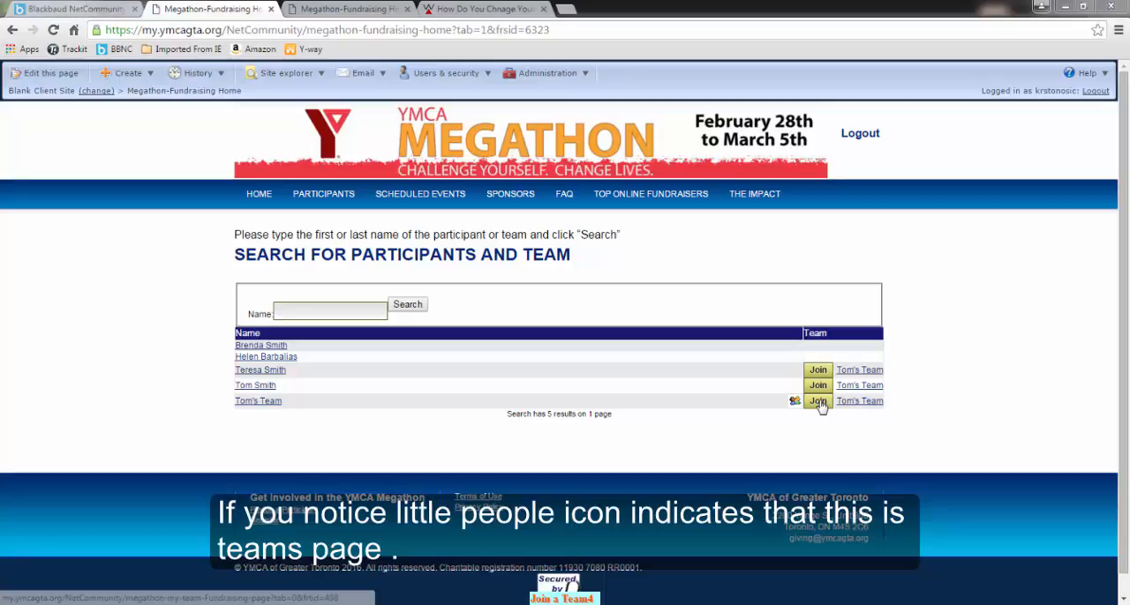
{"action": "left_click", "coordinate": [818, 401]}
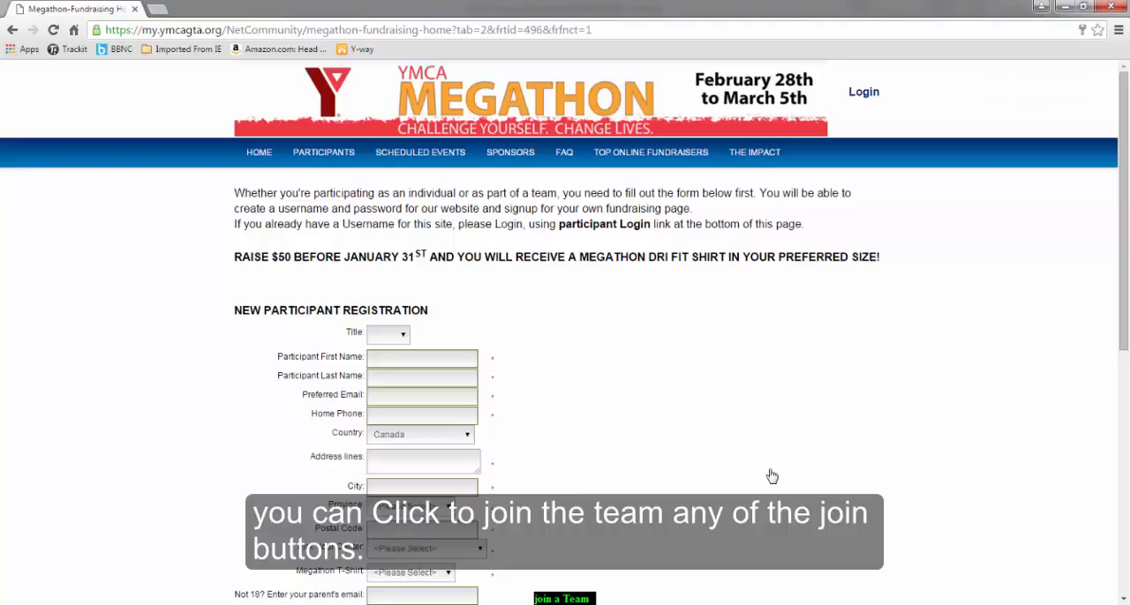
Fill in the participant registration with title Ms., name, contact details, center Central Y, T-shirt size XS, username and account password
{"action": "left_click", "coordinate": [407, 340]}
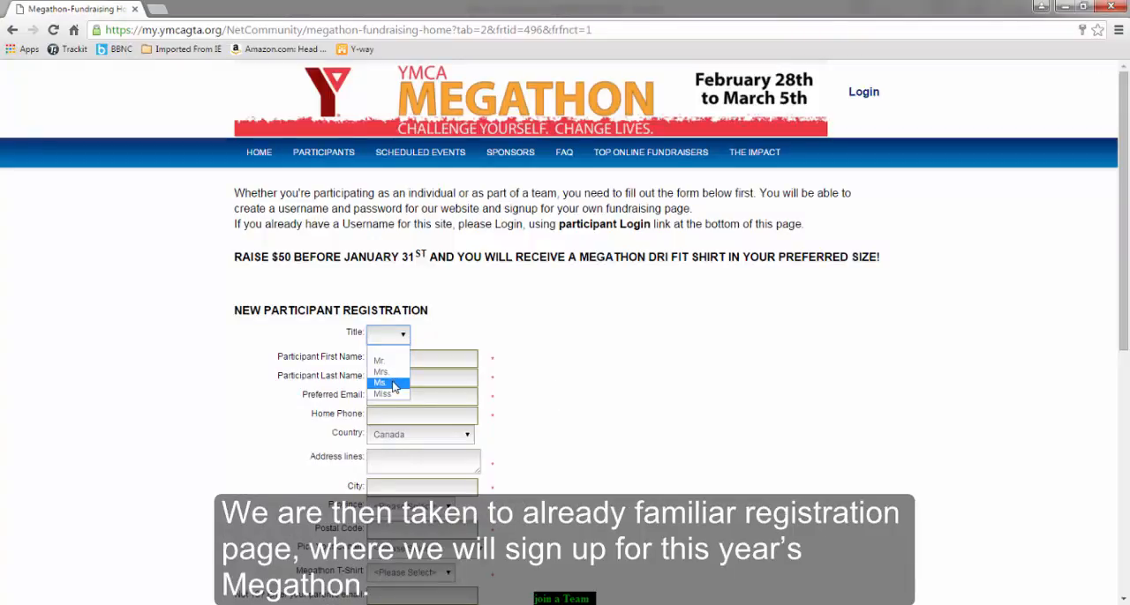
{"action": "left_click", "coordinate": [394, 385]}
{"action": "left_click", "coordinate": [390, 362]}
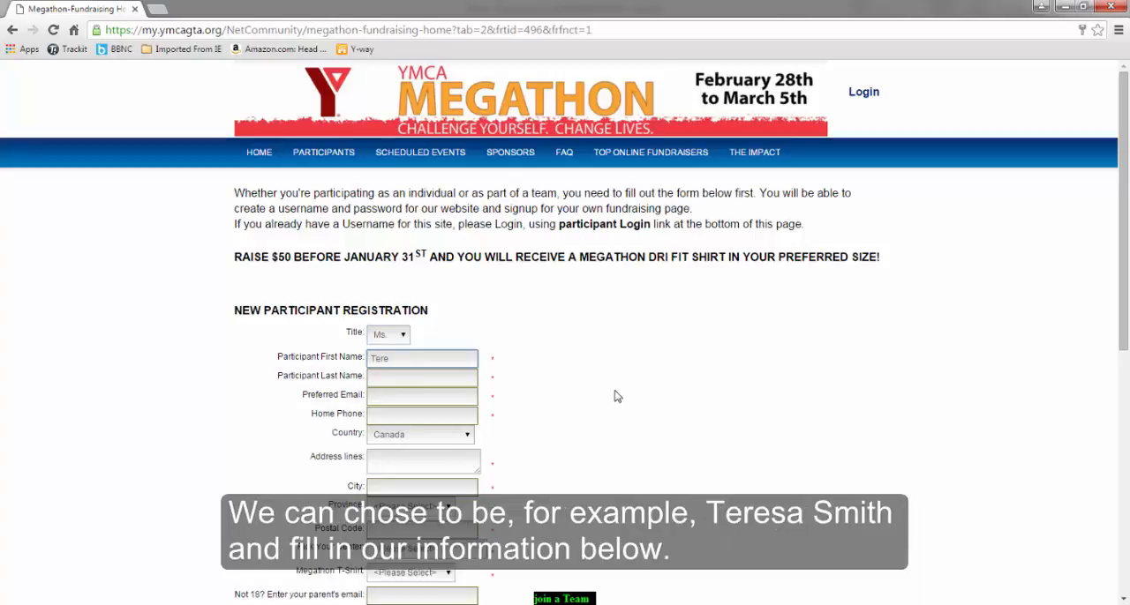
{"action": "key", "text": "Tab"}
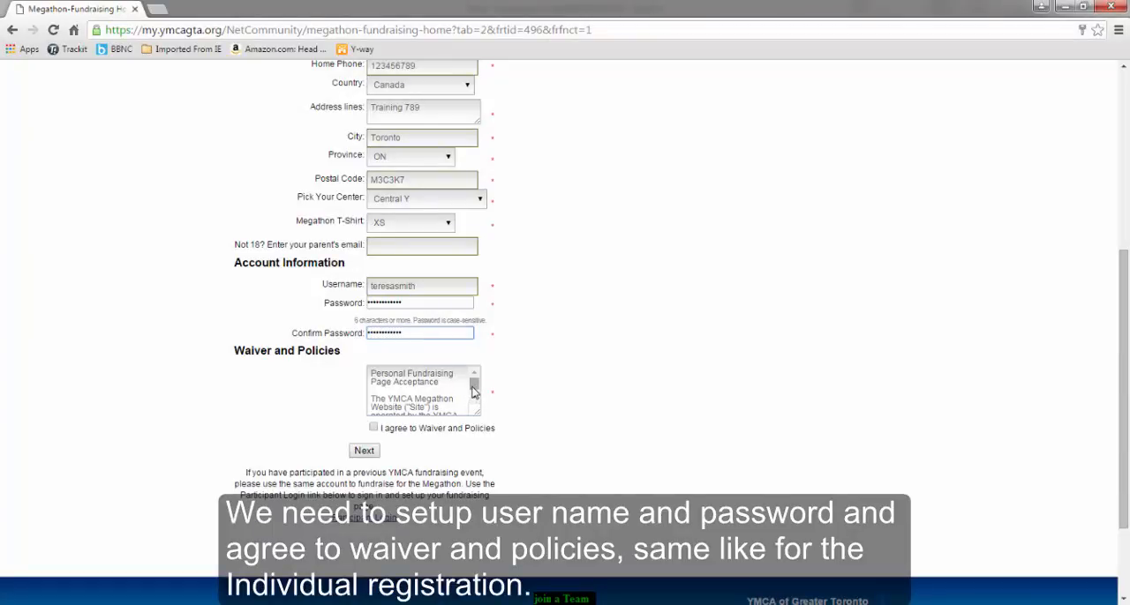
Scroll through the waiver text, agree to the Waiver and Policies, and continue to the individual goal page
{"action": "left_click_drag", "start_coordinate": [474, 385], "coordinate": [477, 403]}
{"action": "left_click", "coordinate": [373, 428]}
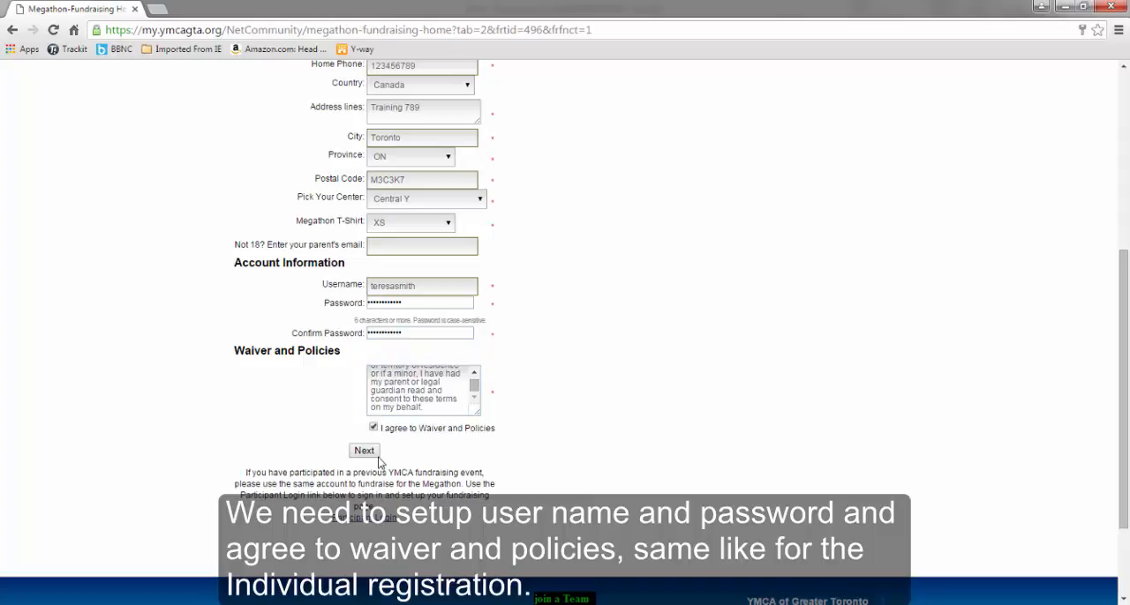
{"action": "left_click", "coordinate": [365, 451]}
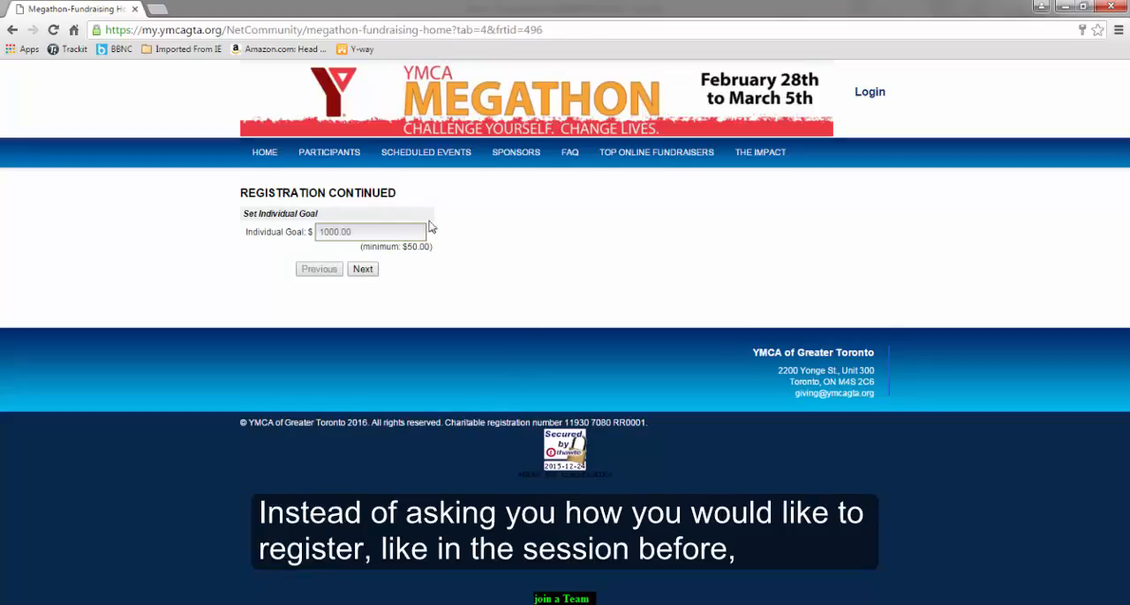
Set the individual fundraising goal to $50 and continue to the My Home dashboard
{"action": "left_click_drag", "start_coordinate": [355, 233], "coordinate": [289, 235]}
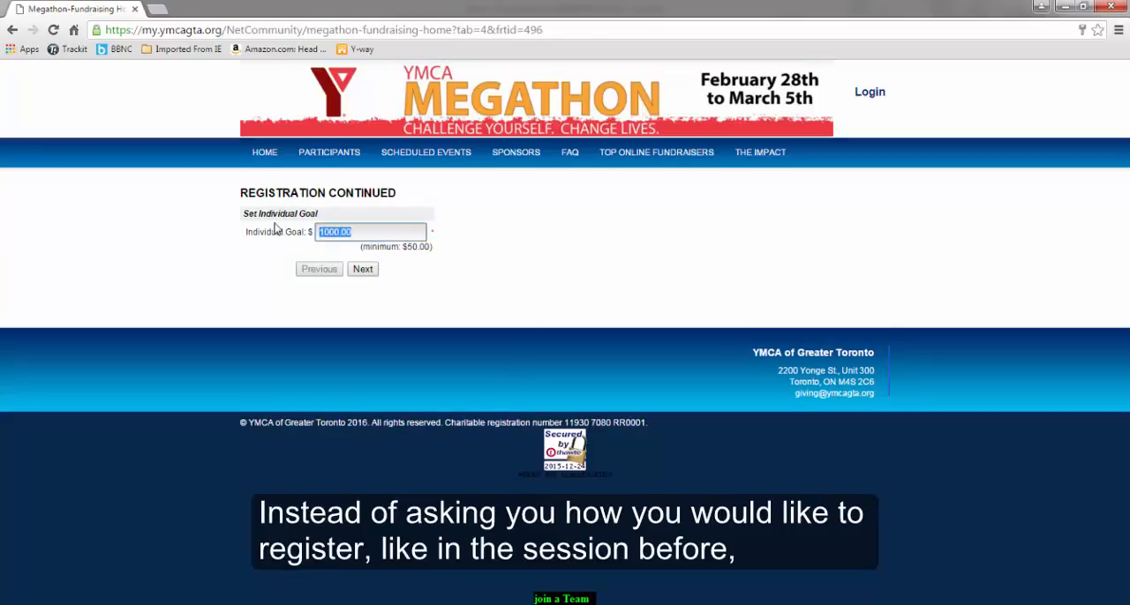
{"action": "type", "text": "50"}
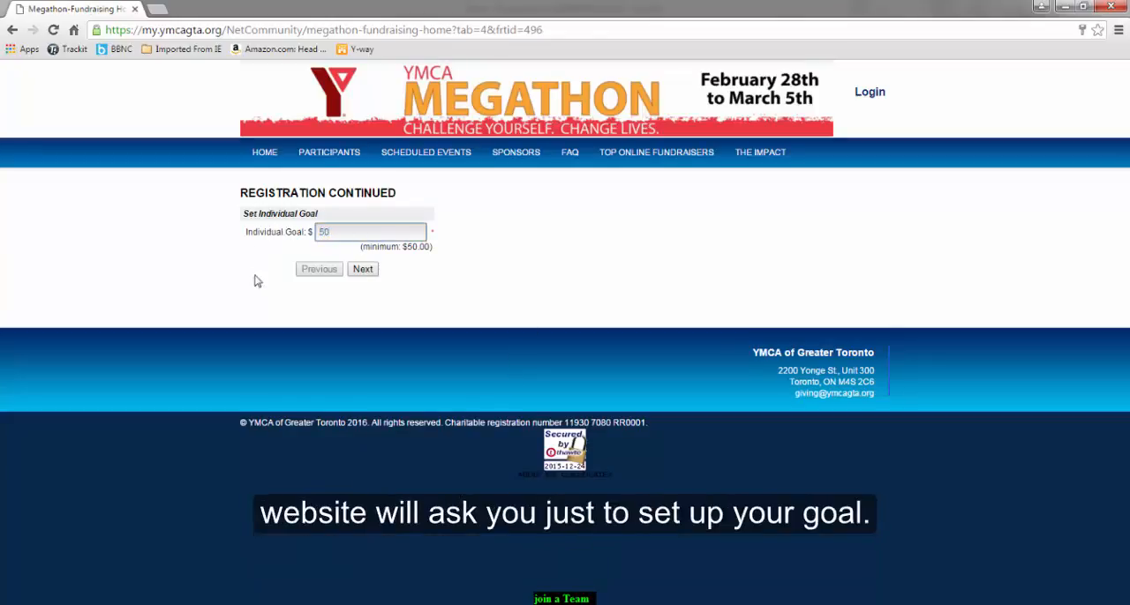
{"action": "left_click", "coordinate": [366, 275]}
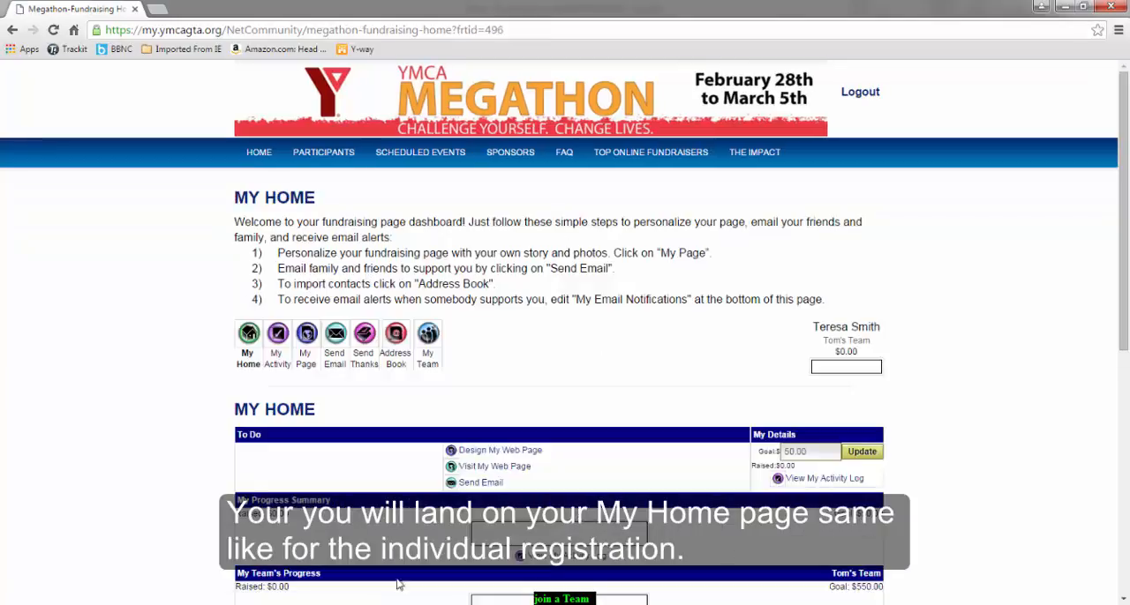
Check the team name shown beneath the participant's name on the My Home dashboard
{"action": "left_click_drag", "start_coordinate": [813, 326], "coordinate": [876, 341]}
{"action": "left_click", "coordinate": [828, 351]}
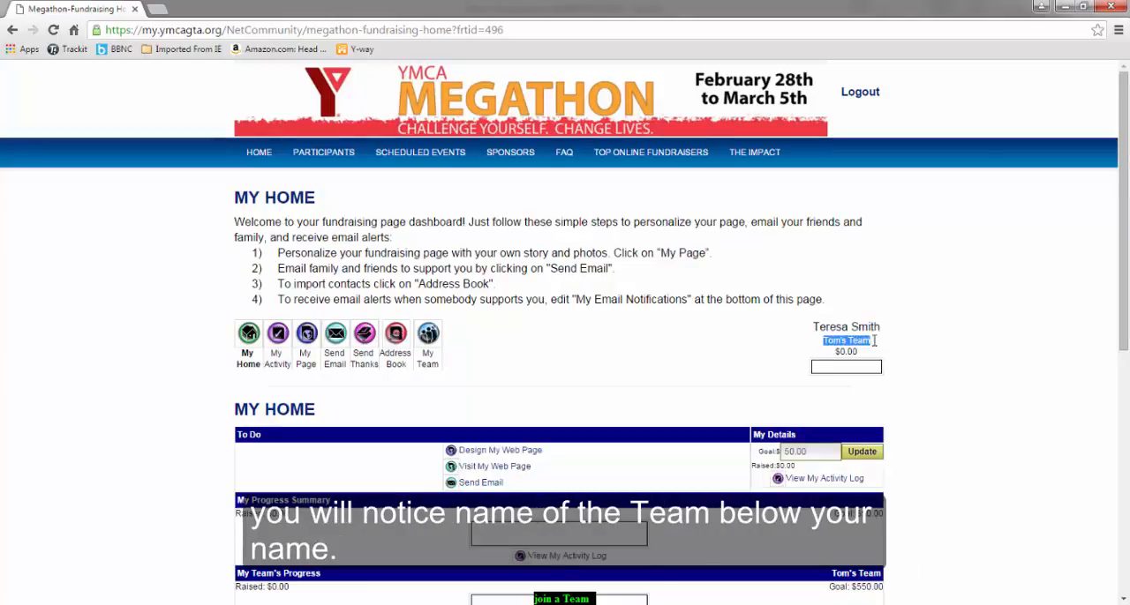
{"action": "left_click", "coordinate": [900, 370]}
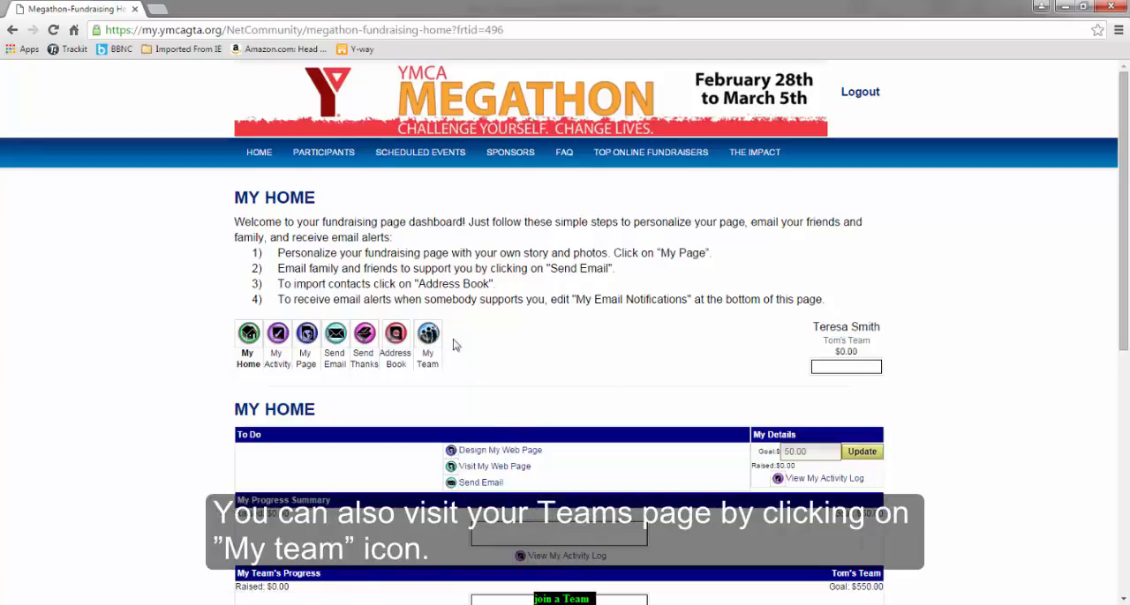
Visit the team's public web page from My Team and open the new participant's own fundraising page from its member list
{"action": "left_click", "coordinate": [428, 335]}
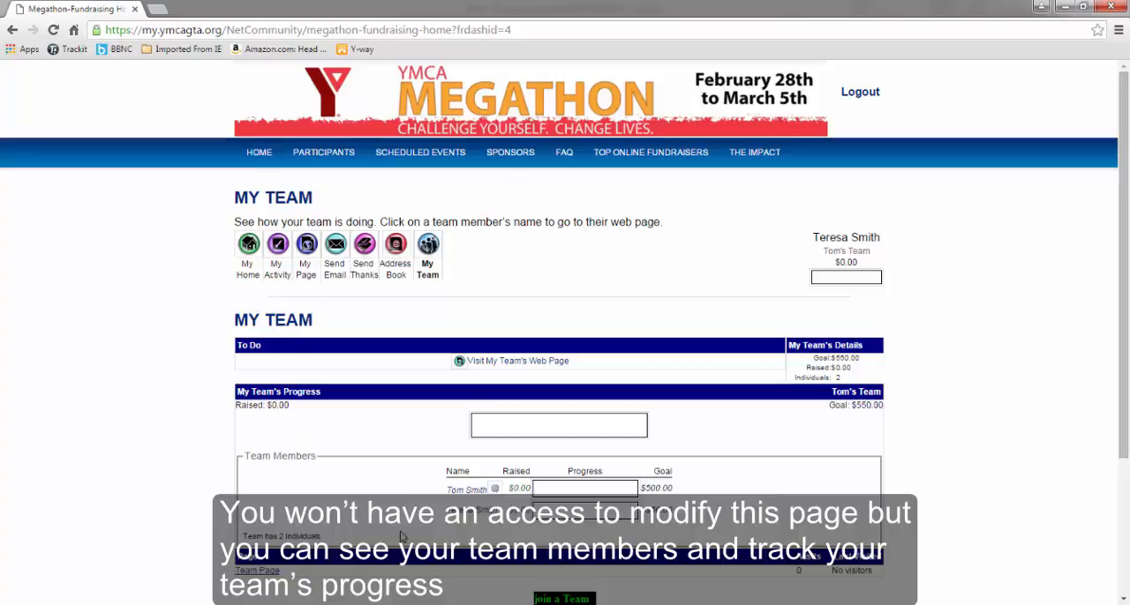
{"action": "left_click", "coordinate": [516, 361]}
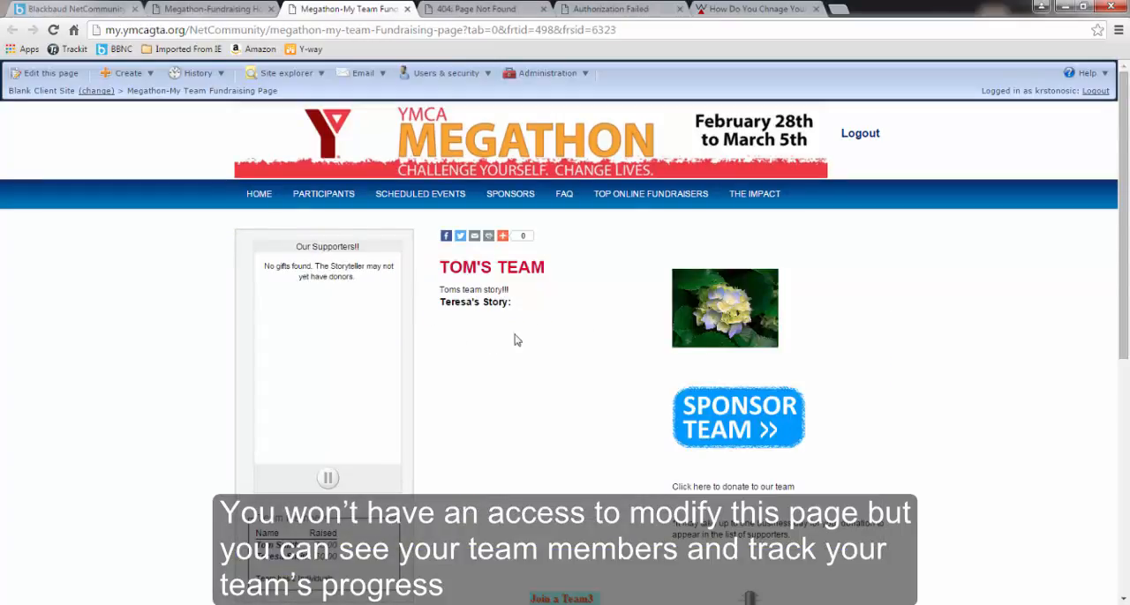
{"action": "left_click", "coordinate": [292, 562]}
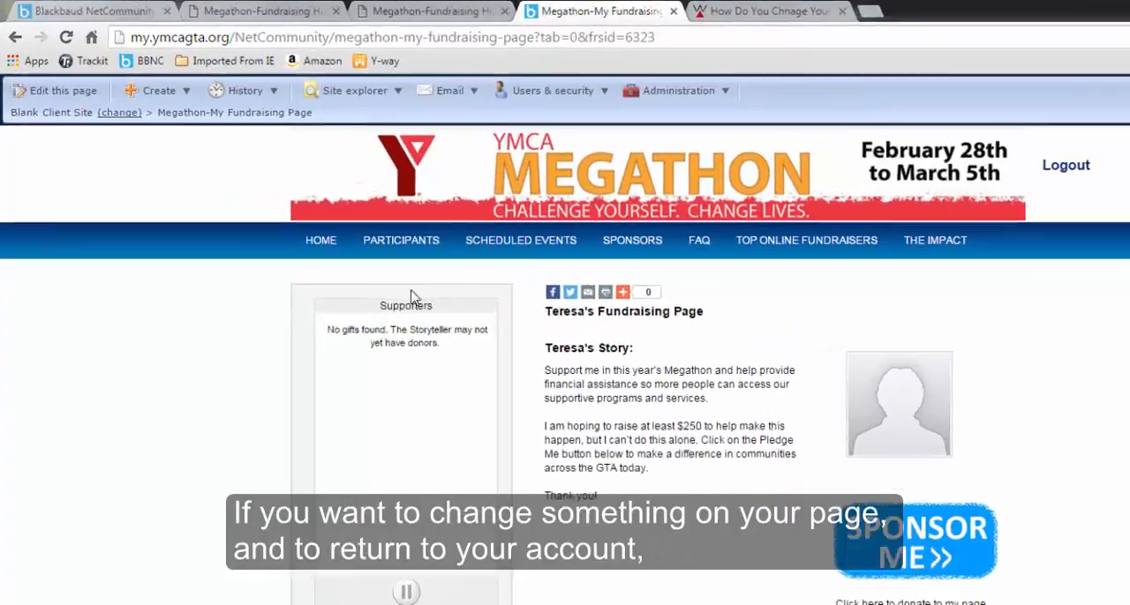
Bring up the site's participant options from the individual fundraising page
{"action": "mouse_move", "coordinate": [328, 203]}
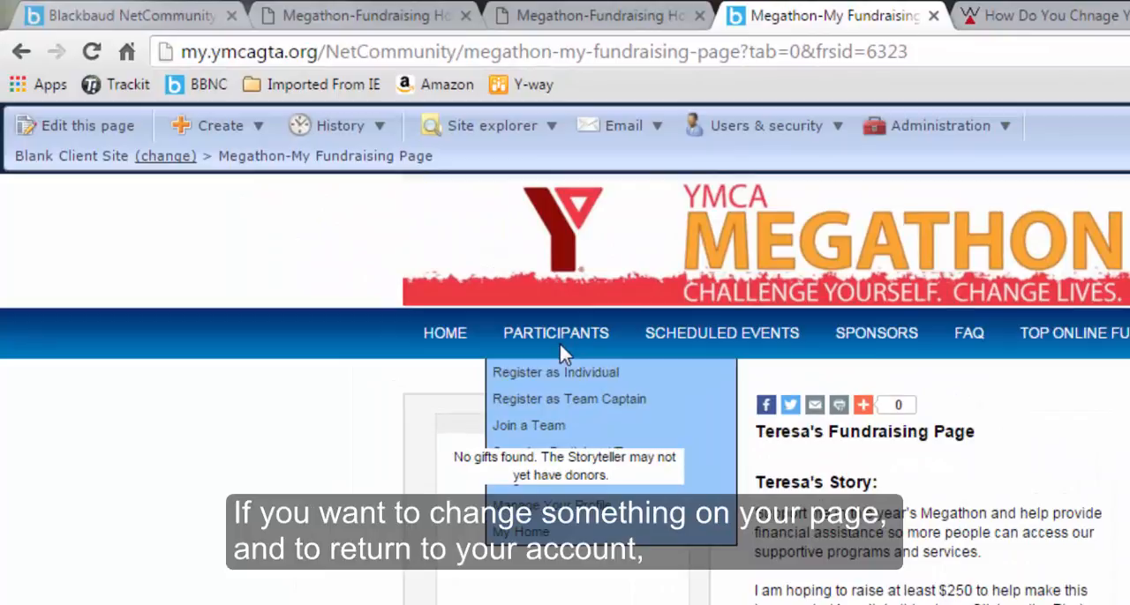